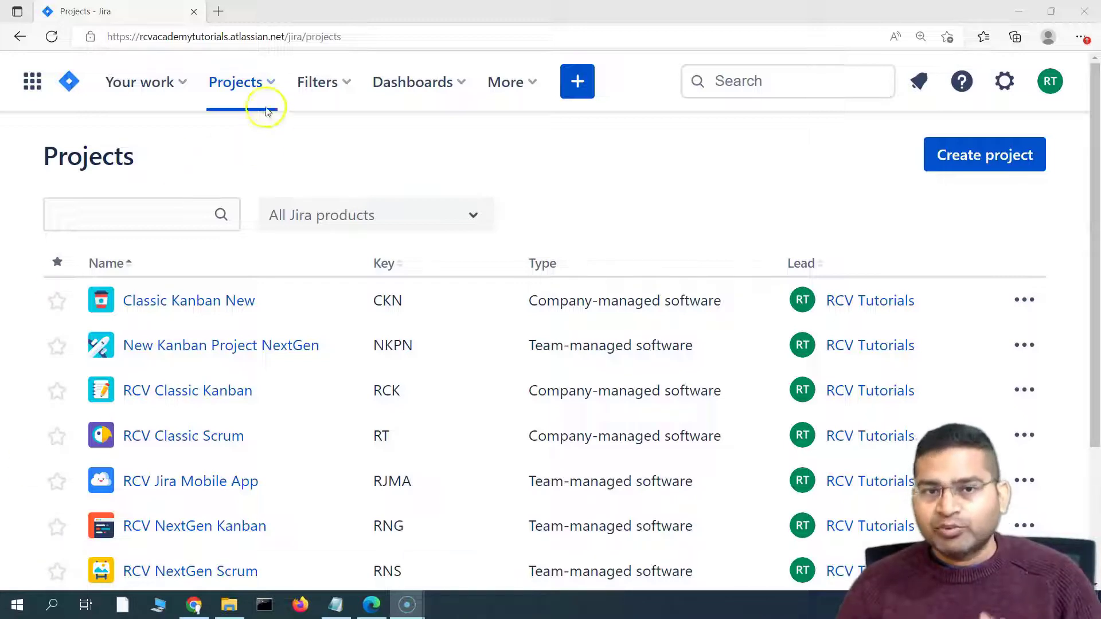
# - Open the automation settings of the RCV Jira Mobile App project
pyautogui.click(266, 80)
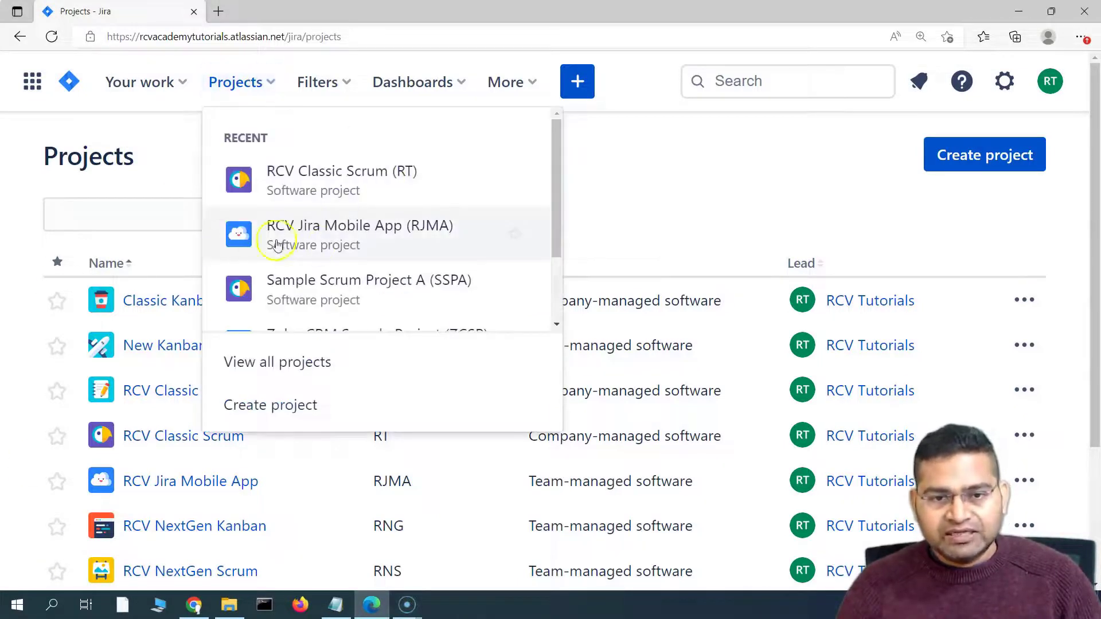
pyautogui.click(407, 235)
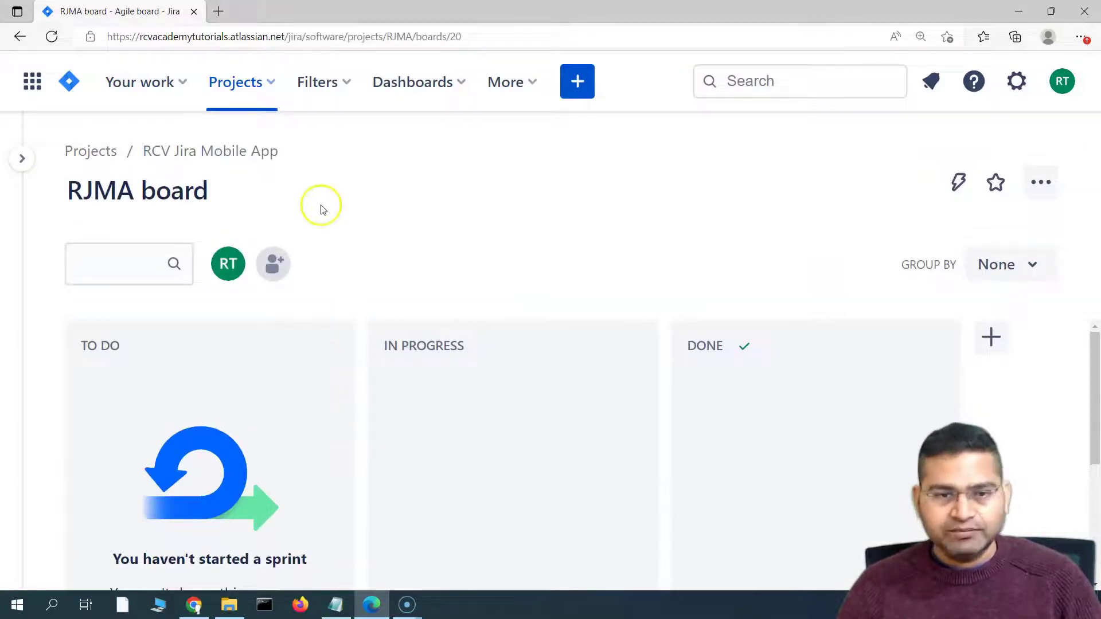
pyautogui.click(22, 158)
pyautogui.scroll(-2, 109, 321)
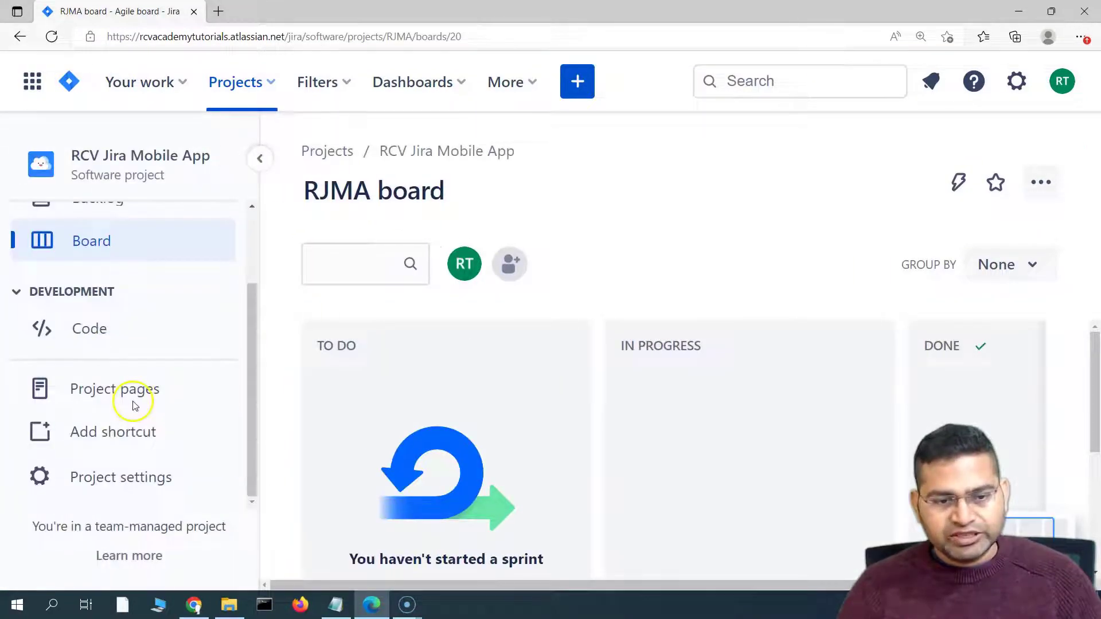
pyautogui.click(156, 485)
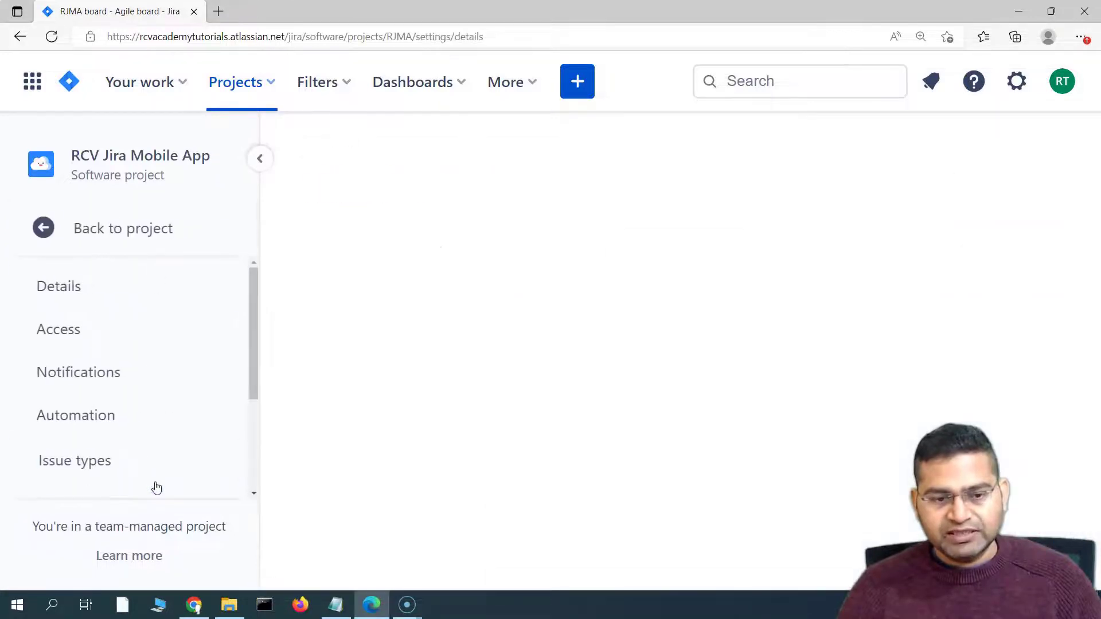
pyautogui.scroll(-6, 175, 373)
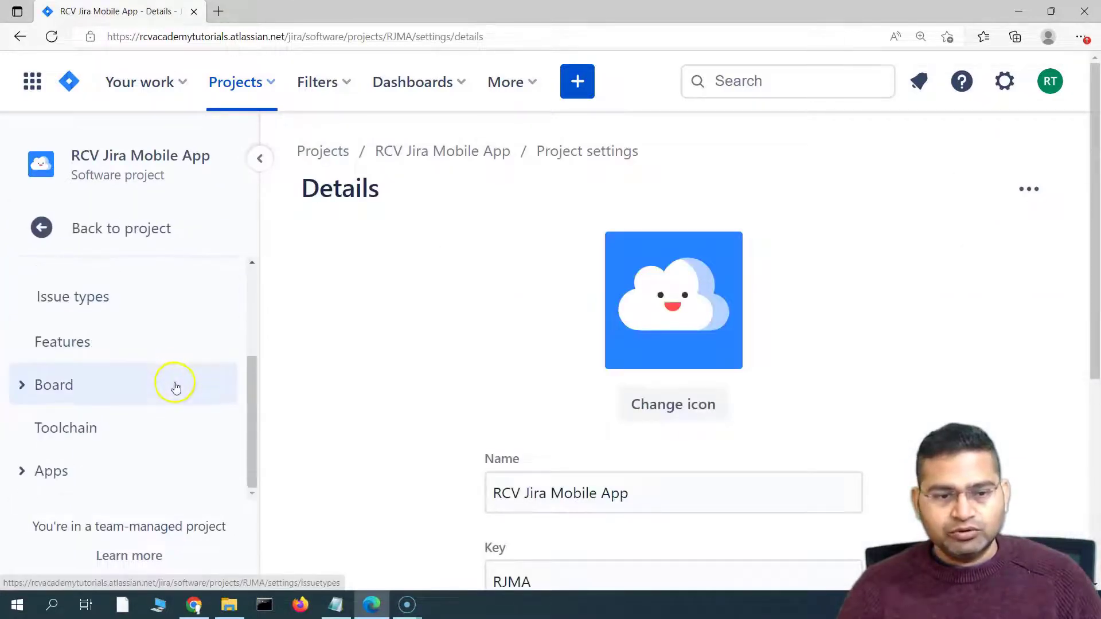
pyautogui.scroll(2, 128, 370)
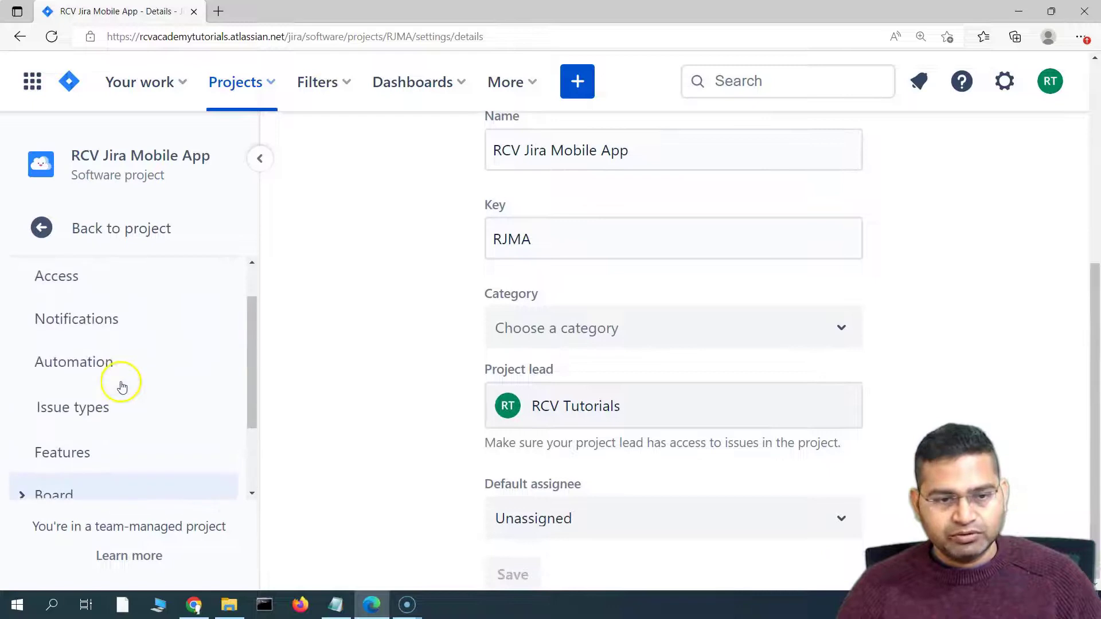
pyautogui.click(86, 366)
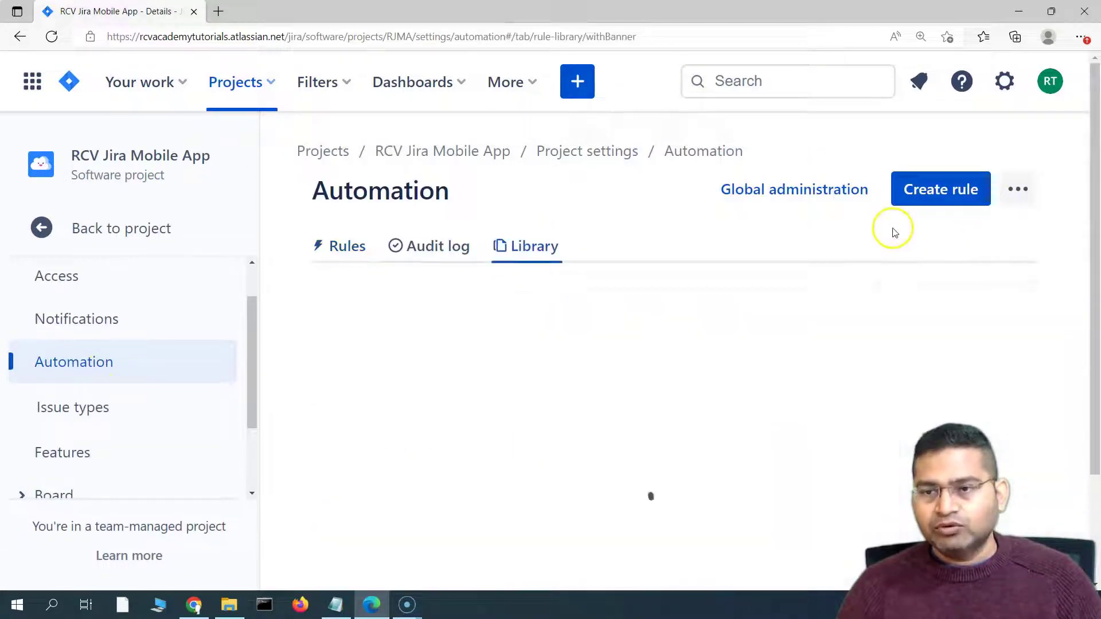
# - Start a new automation rule for the project and collapse the project sidebar
pyautogui.scroll(-5, 510, 384)
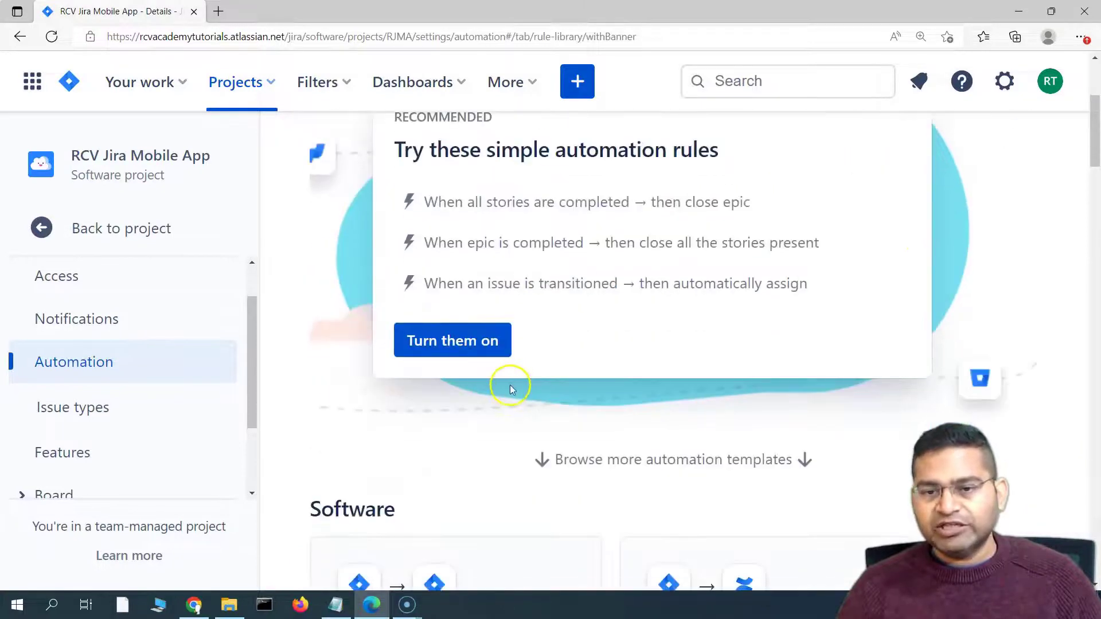
pyautogui.scroll(5, 631, 375)
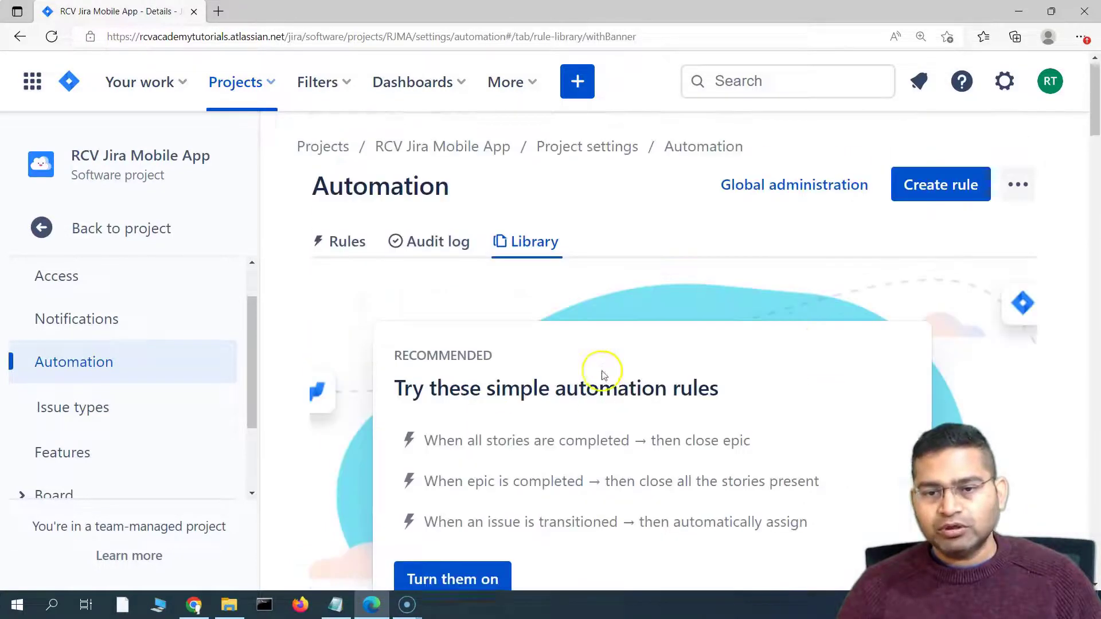
pyautogui.click(946, 197)
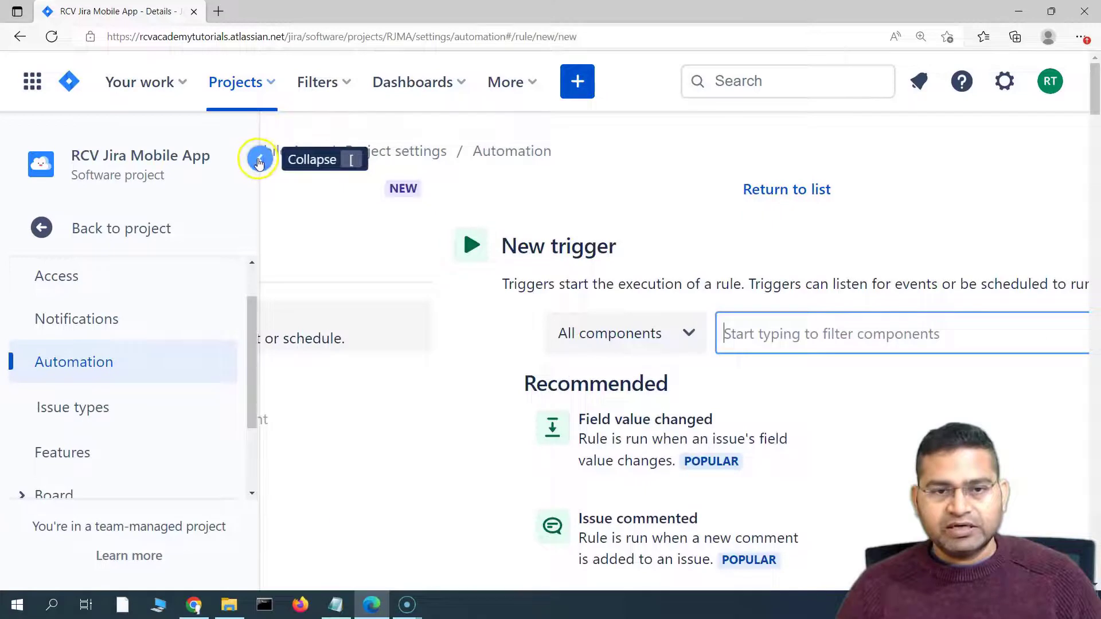
pyautogui.click(257, 158)
# - Choose Issue created as the rule's trigger and save it
pyautogui.scroll(-3, 301, 367)
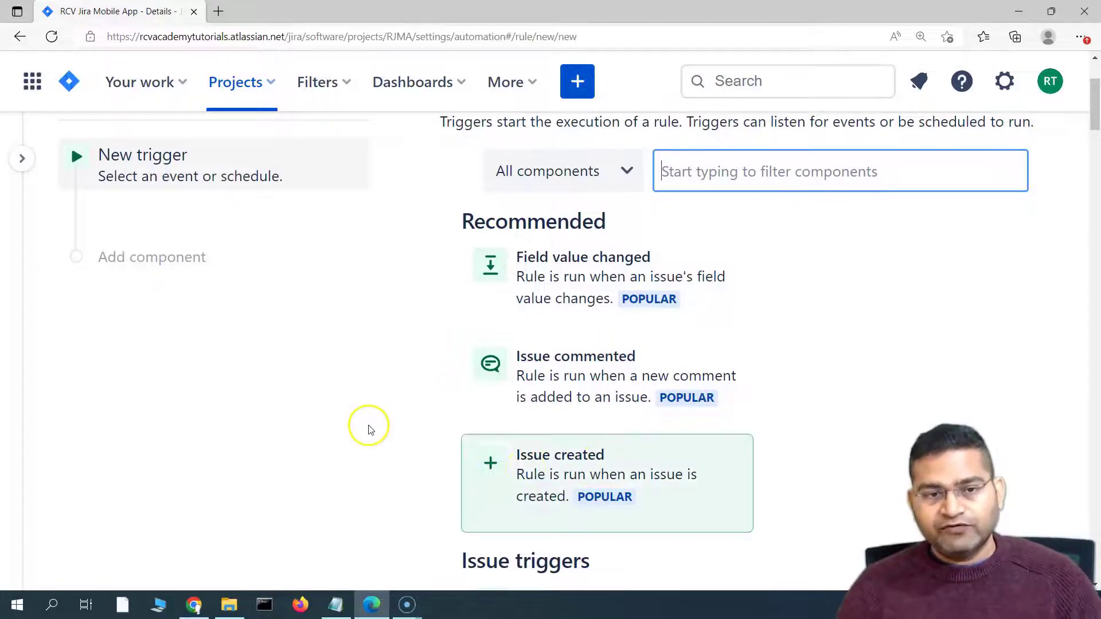
pyautogui.scroll(3, 304, 384)
pyautogui.scroll(-3, 320, 376)
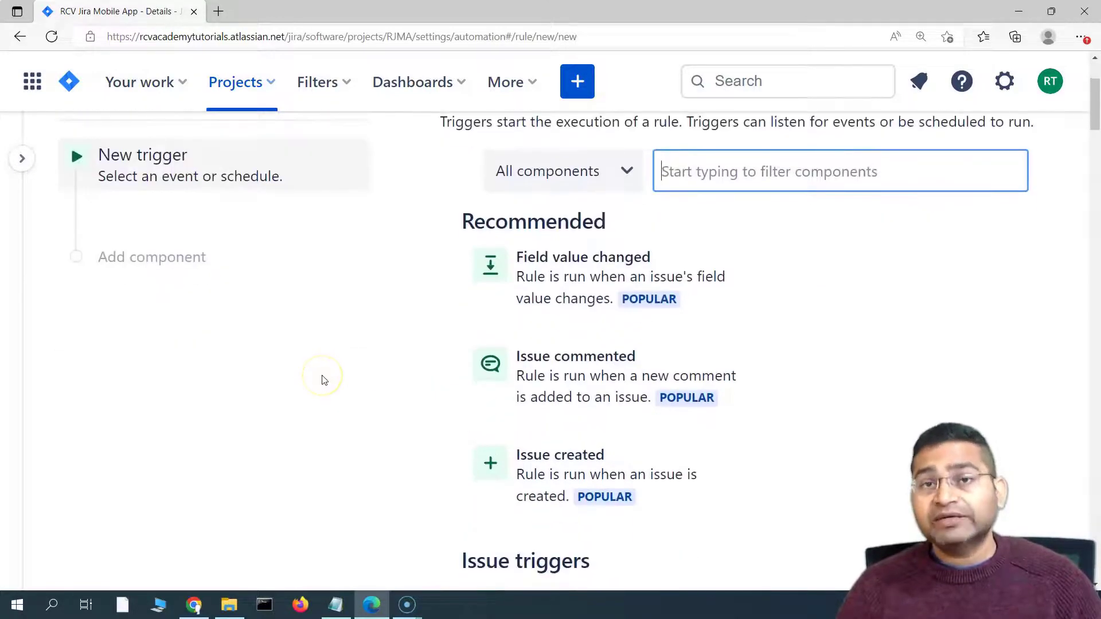
pyautogui.scroll(-2, 331, 377)
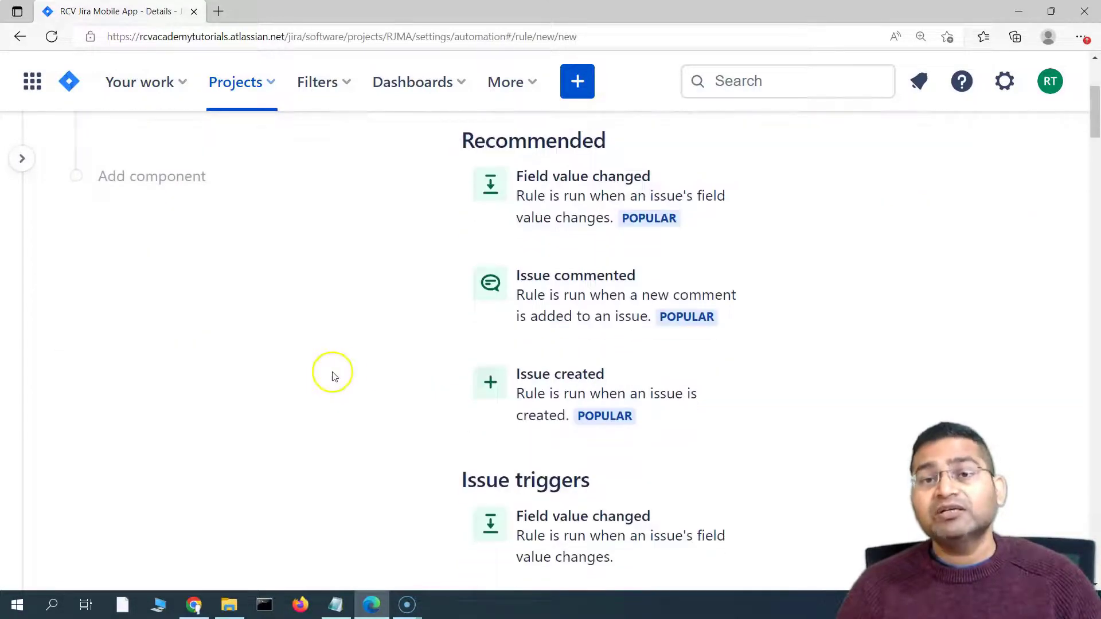
pyautogui.click(567, 397)
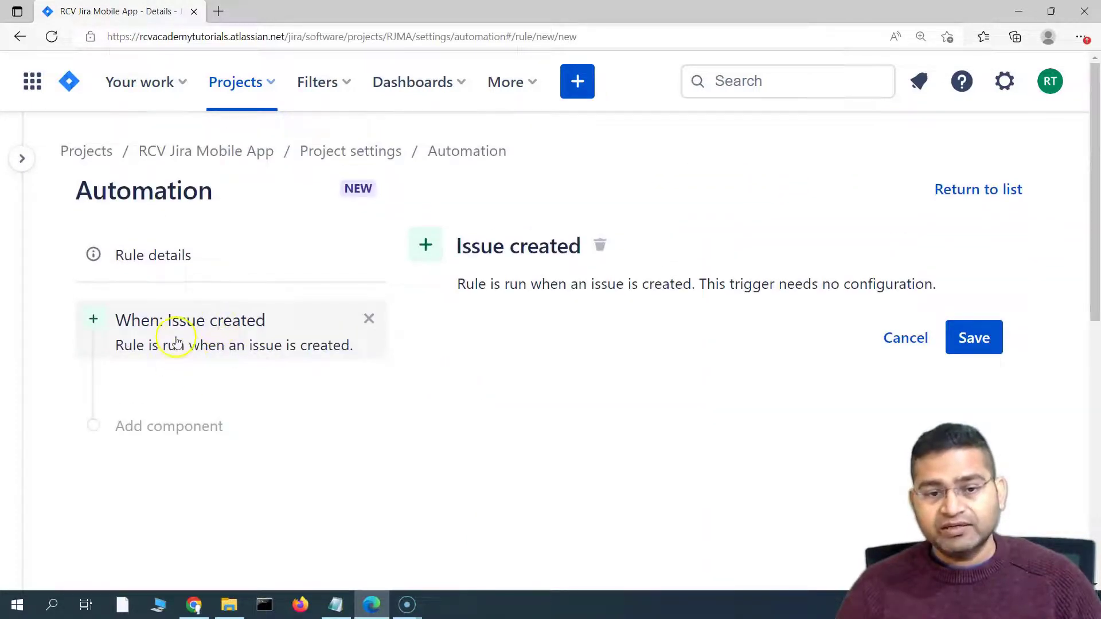
pyautogui.scroll(-2, 258, 350)
pyautogui.click(977, 261)
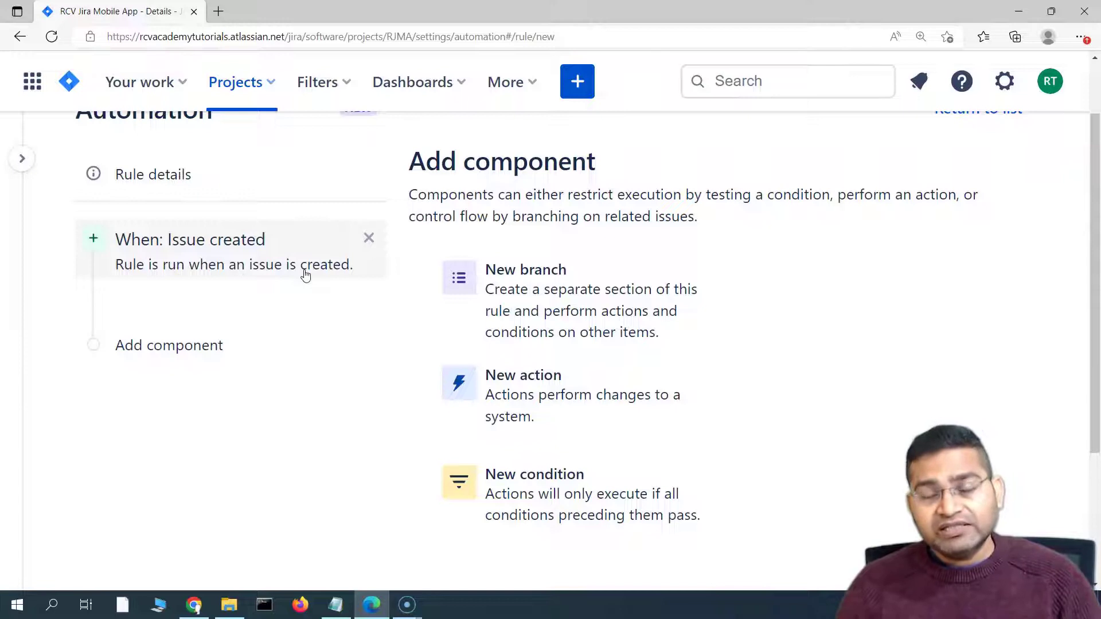
# - Add an Issue fields condition to the rule after the Issue created trigger
pyautogui.scroll(-1, 627, 338)
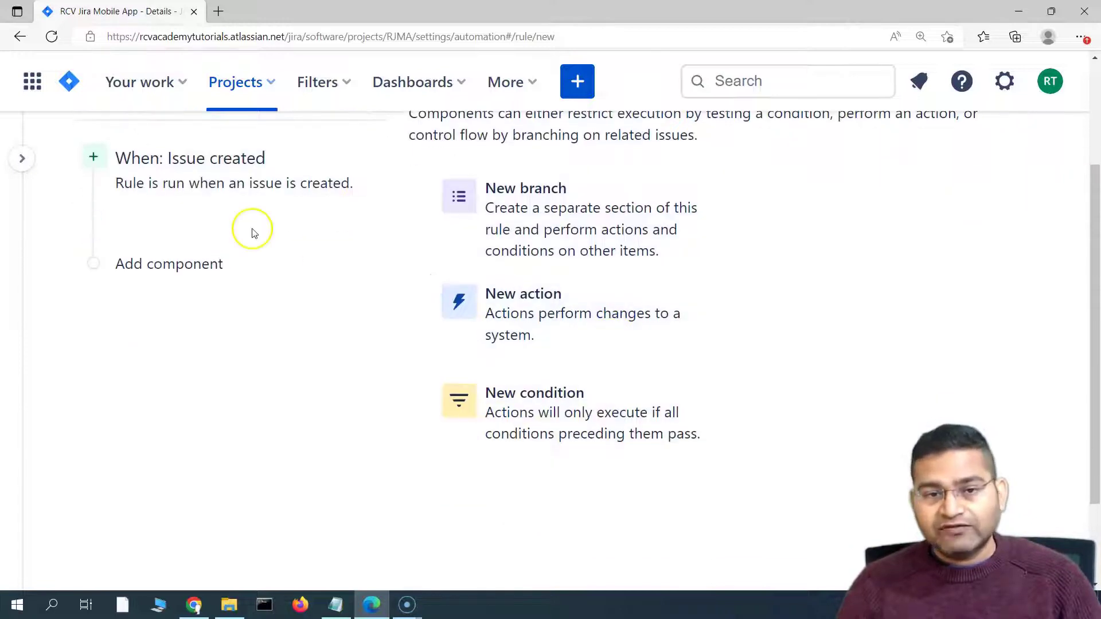
pyautogui.scroll(1, 252, 227)
pyautogui.scroll(-2, 544, 344)
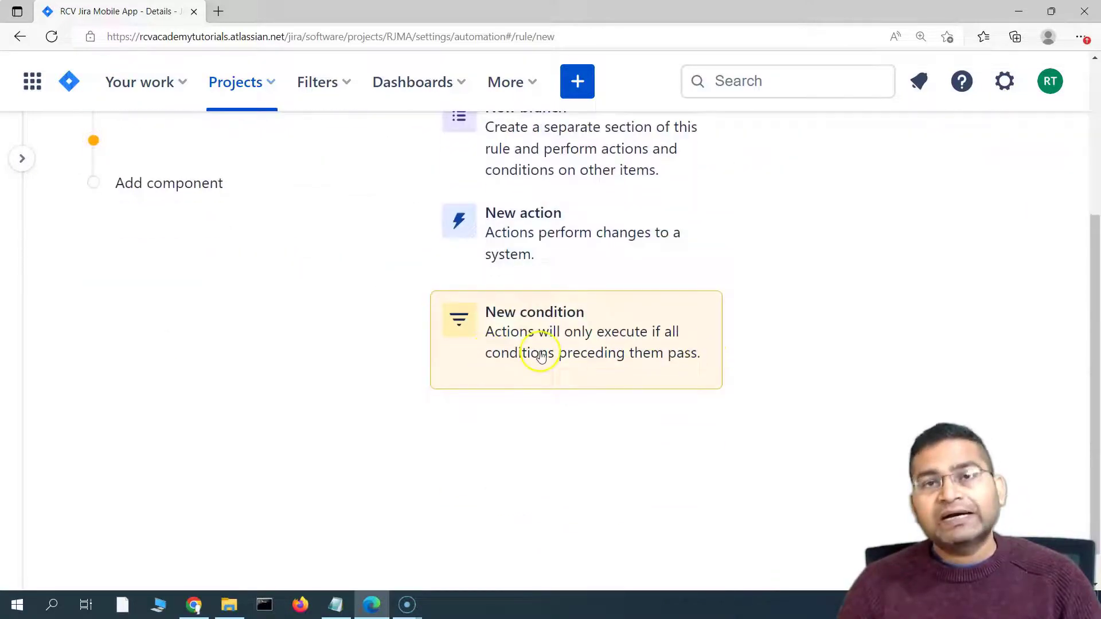
pyautogui.click(547, 357)
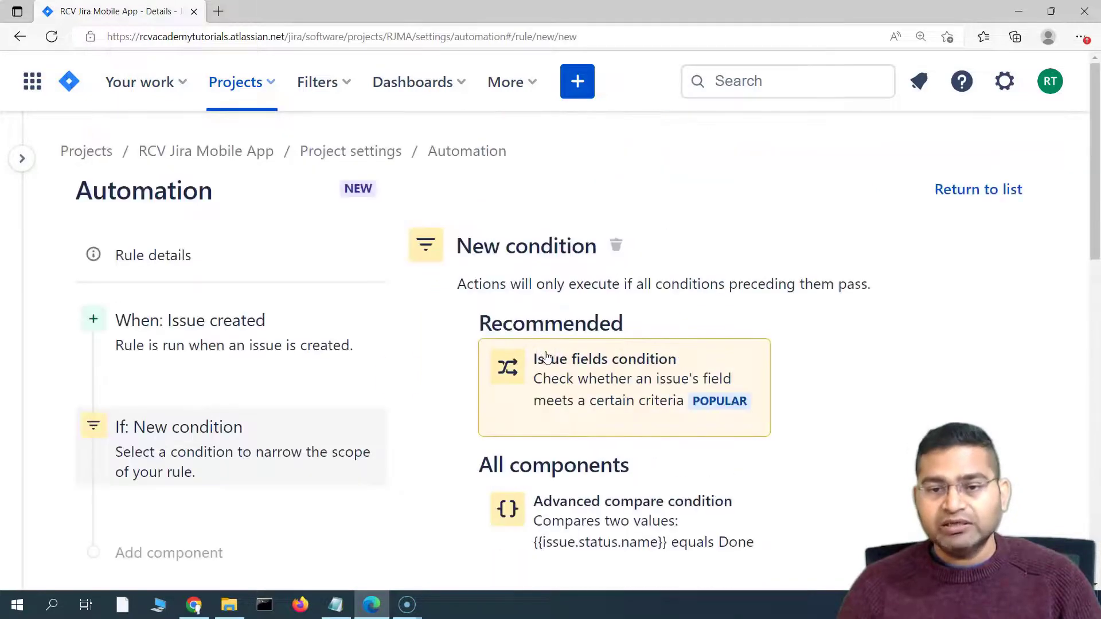
pyautogui.scroll(-1, 398, 376)
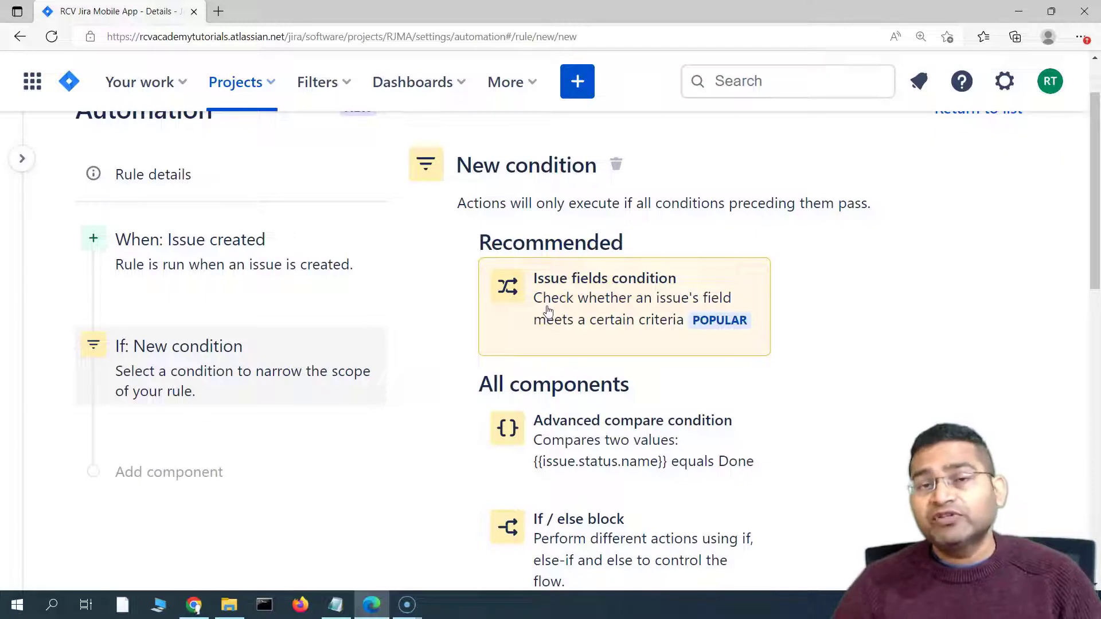
pyautogui.click(593, 302)
pyautogui.click(595, 302)
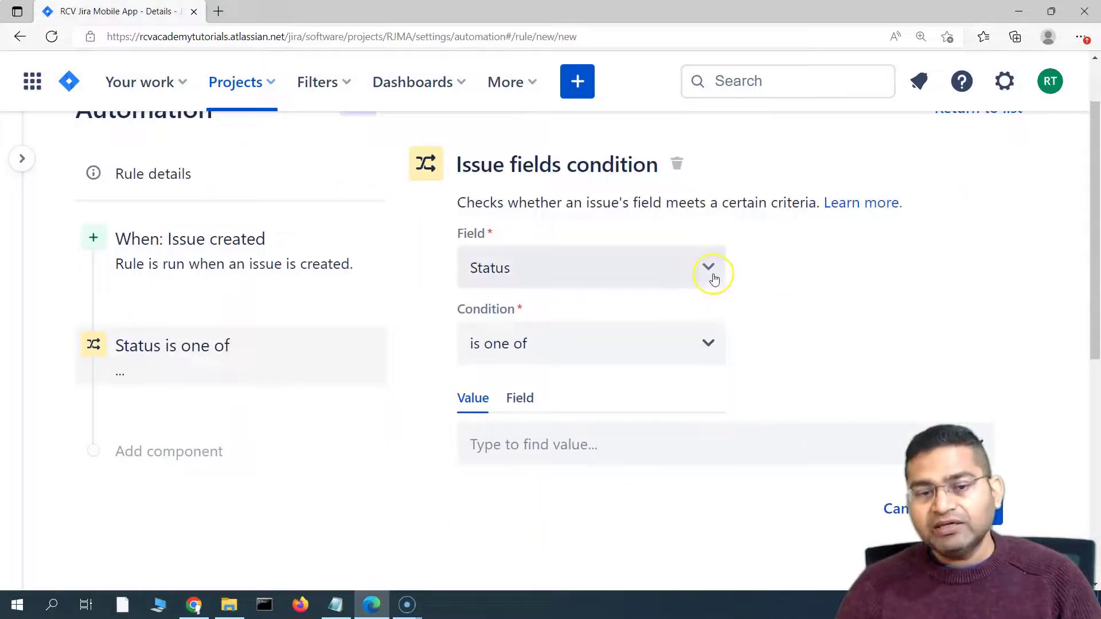
# - Configure the condition to check that Issue Type equals Story and save it
pyautogui.click(711, 274)
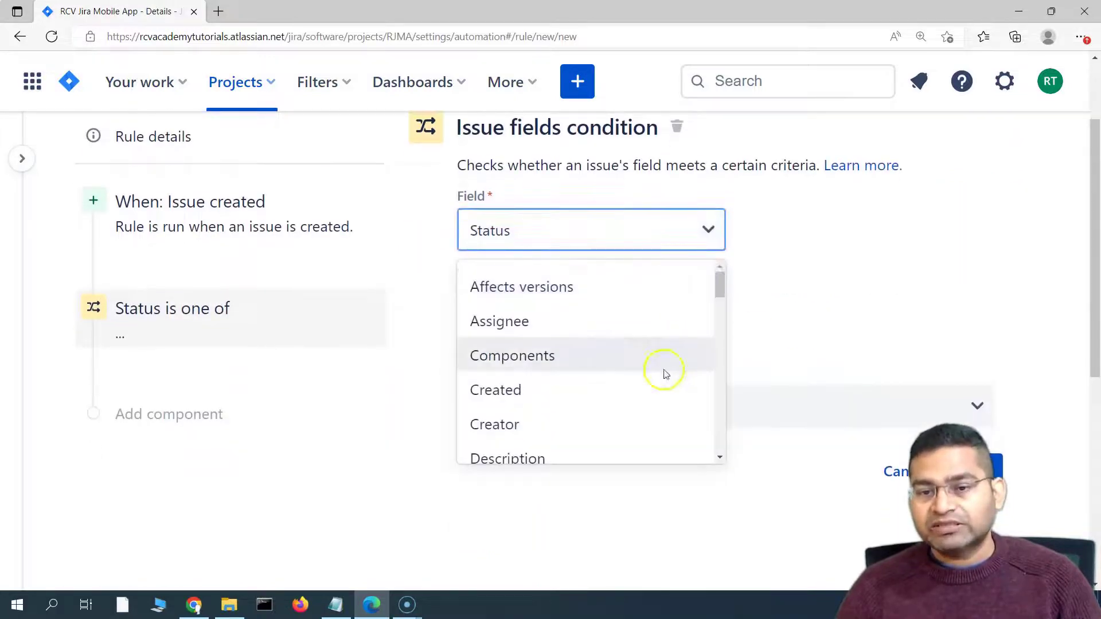
pyautogui.write('ty')
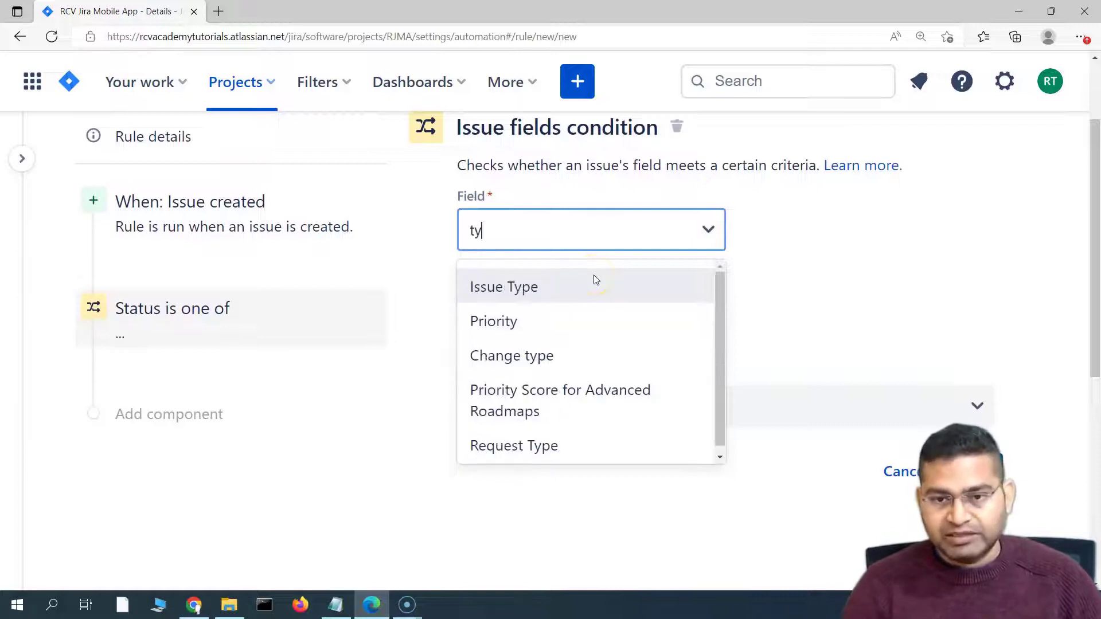
pyautogui.click(519, 289)
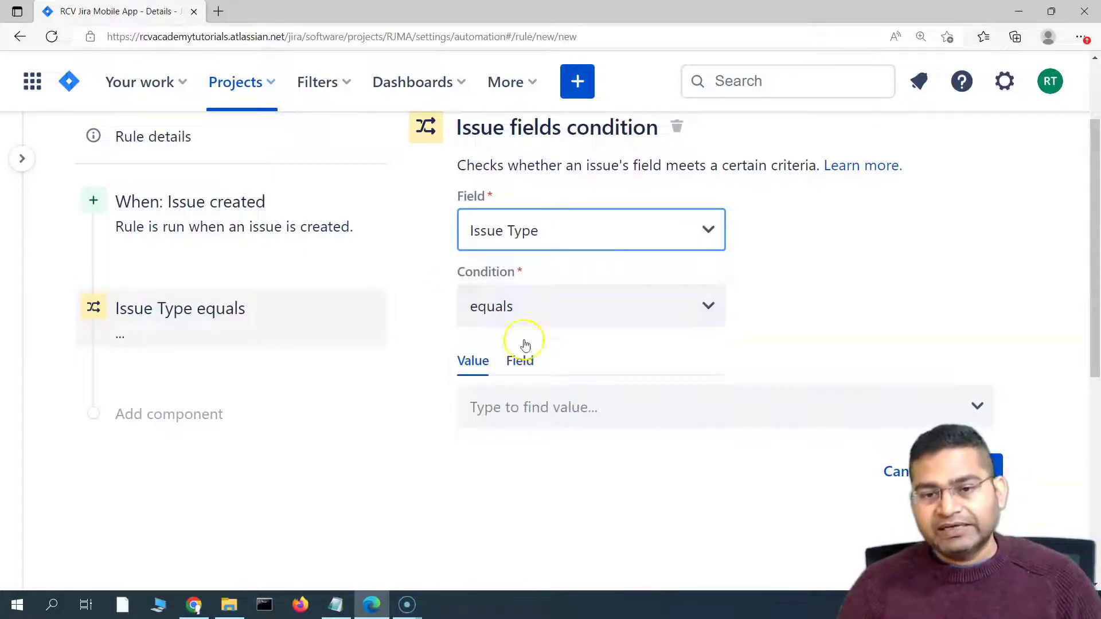
pyautogui.click(573, 407)
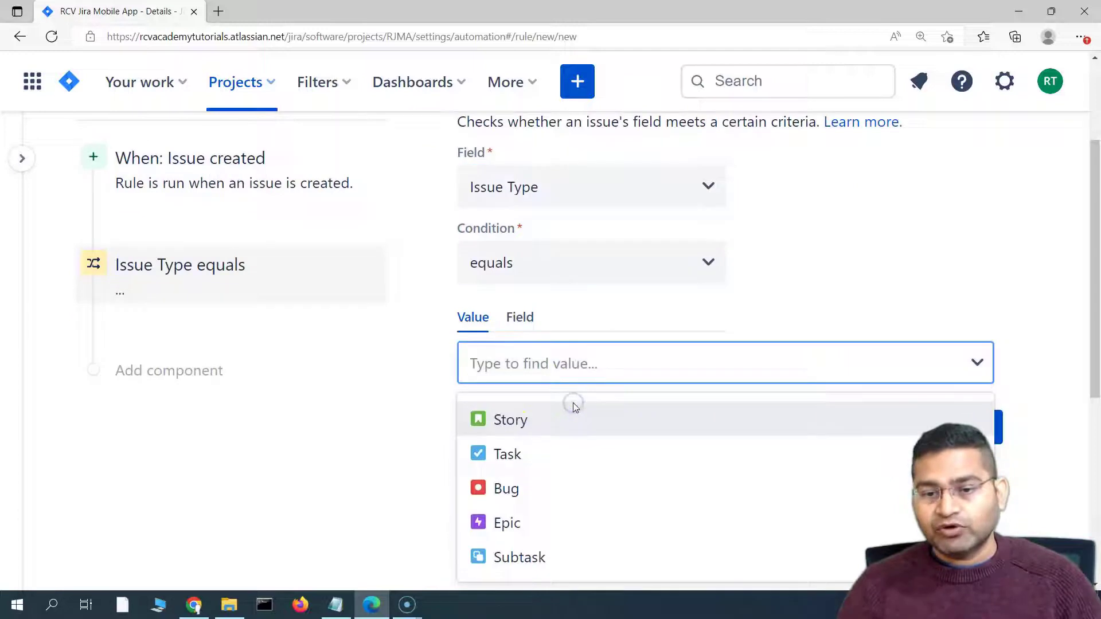
pyautogui.click(522, 421)
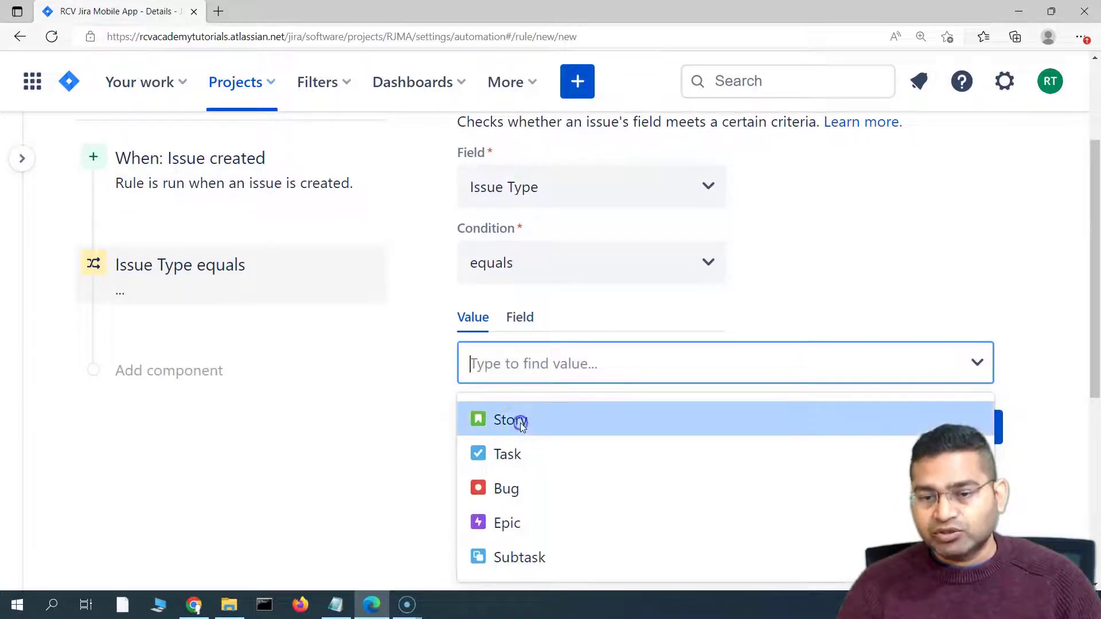
pyautogui.click(974, 428)
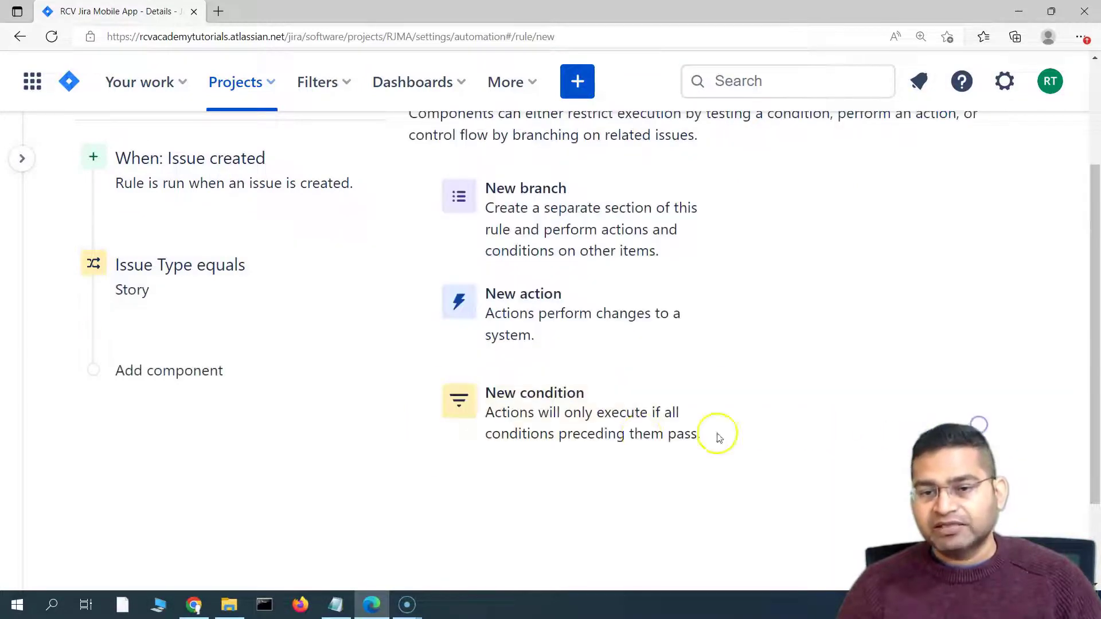
# - Add a Create sub-tasks action after the Story condition, filtering the available actions by "sub"
pyautogui.scroll(1, 236, 305)
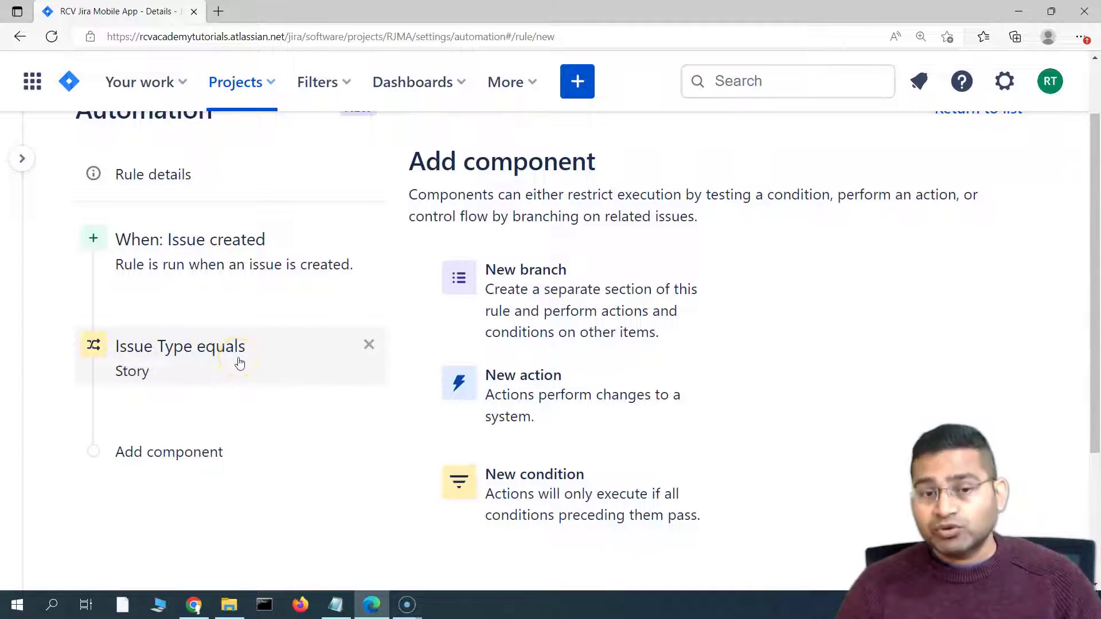
pyautogui.scroll(-1, 424, 430)
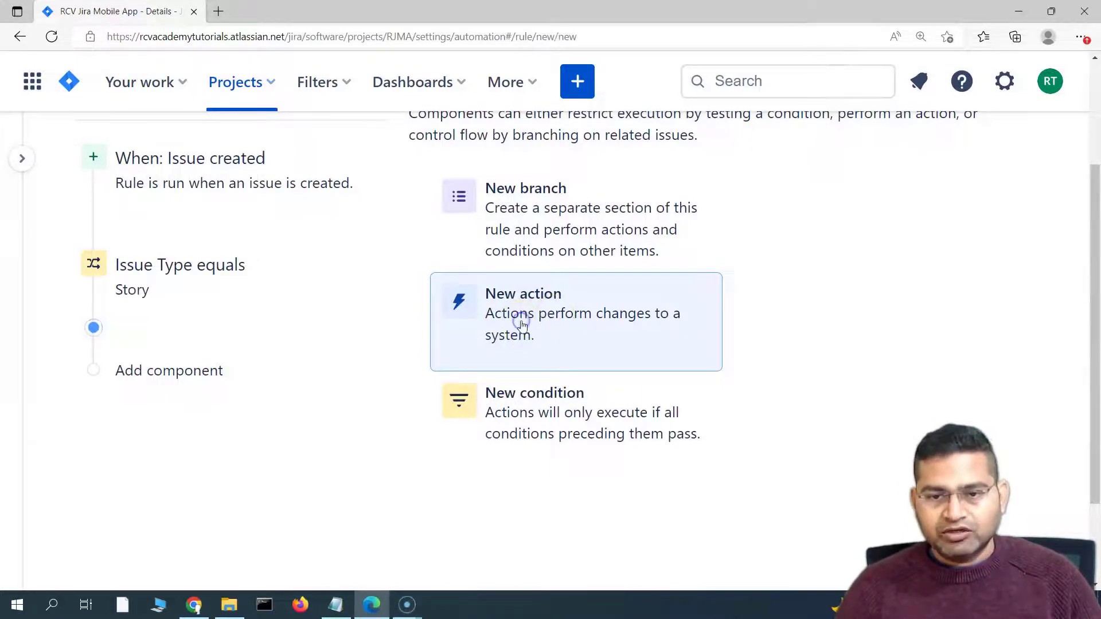
pyautogui.click(519, 320)
pyautogui.scroll(-5, 344, 390)
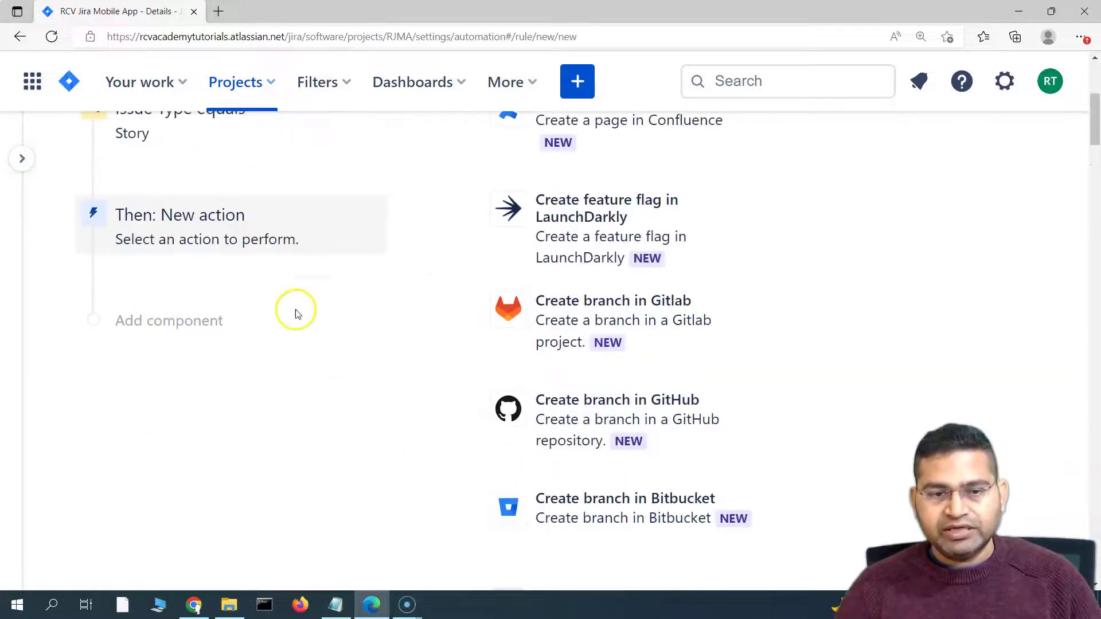
pyautogui.scroll(3, 320, 317)
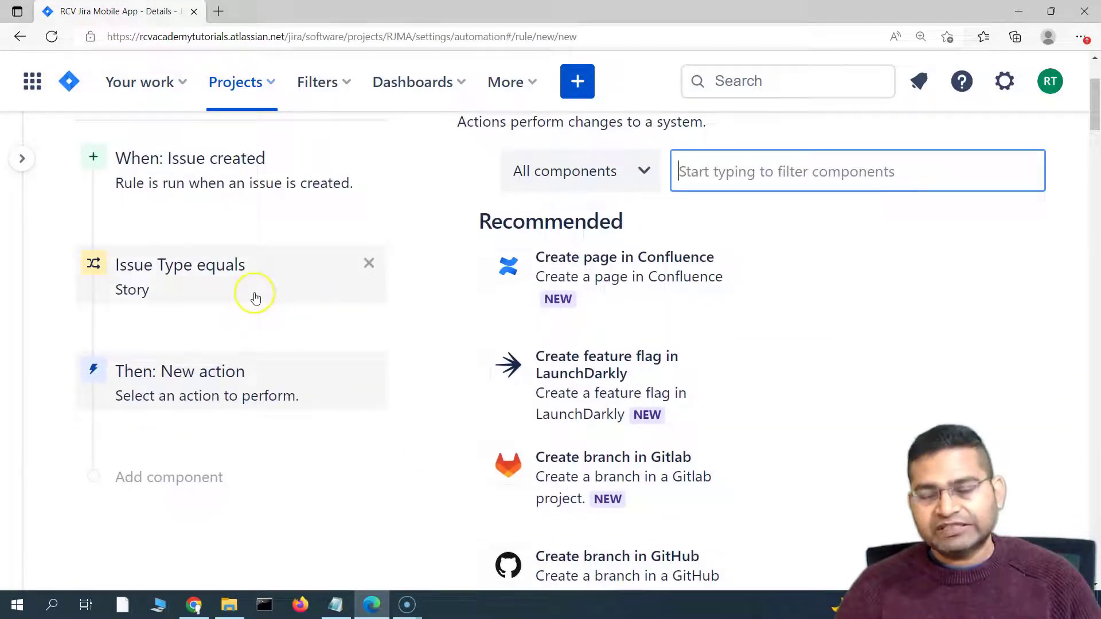
pyautogui.click(784, 171)
pyautogui.write('s')
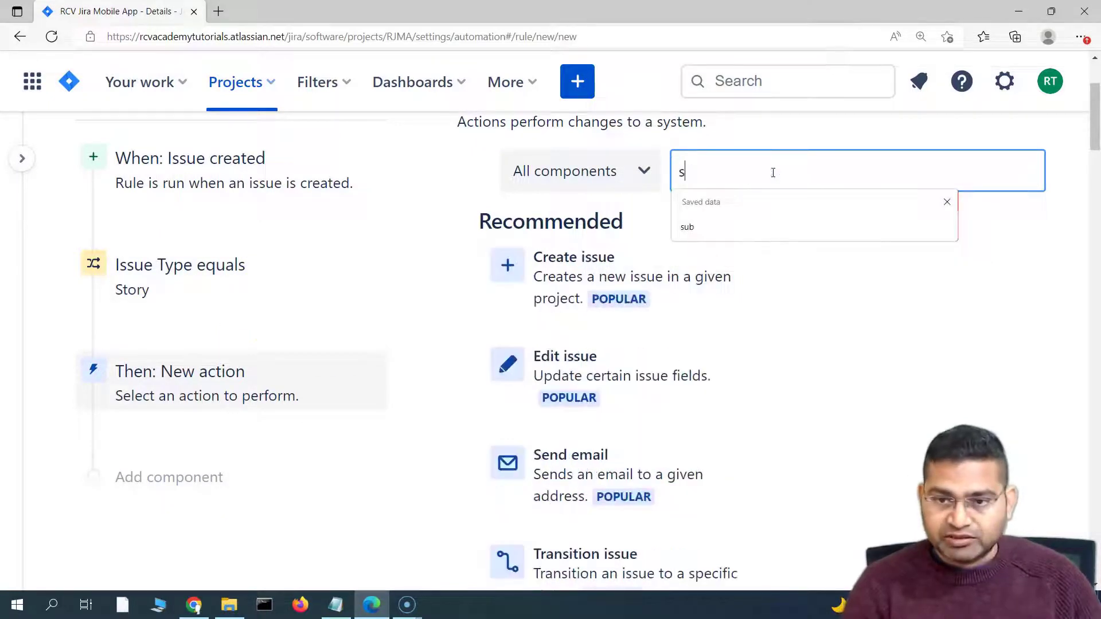
pyautogui.write('ub')
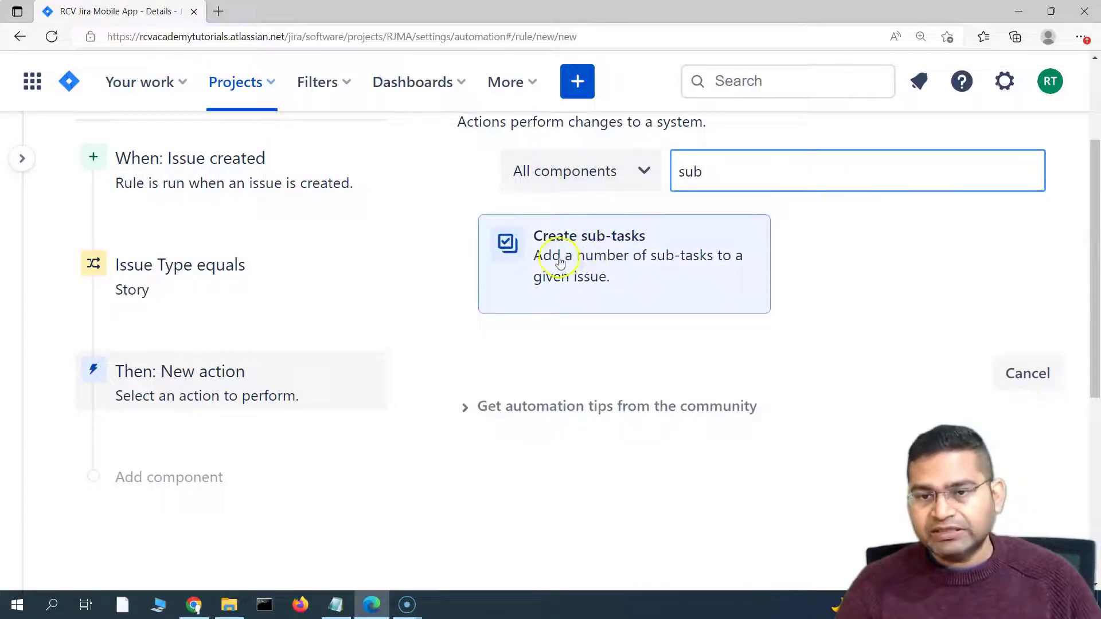
pyautogui.click(580, 255)
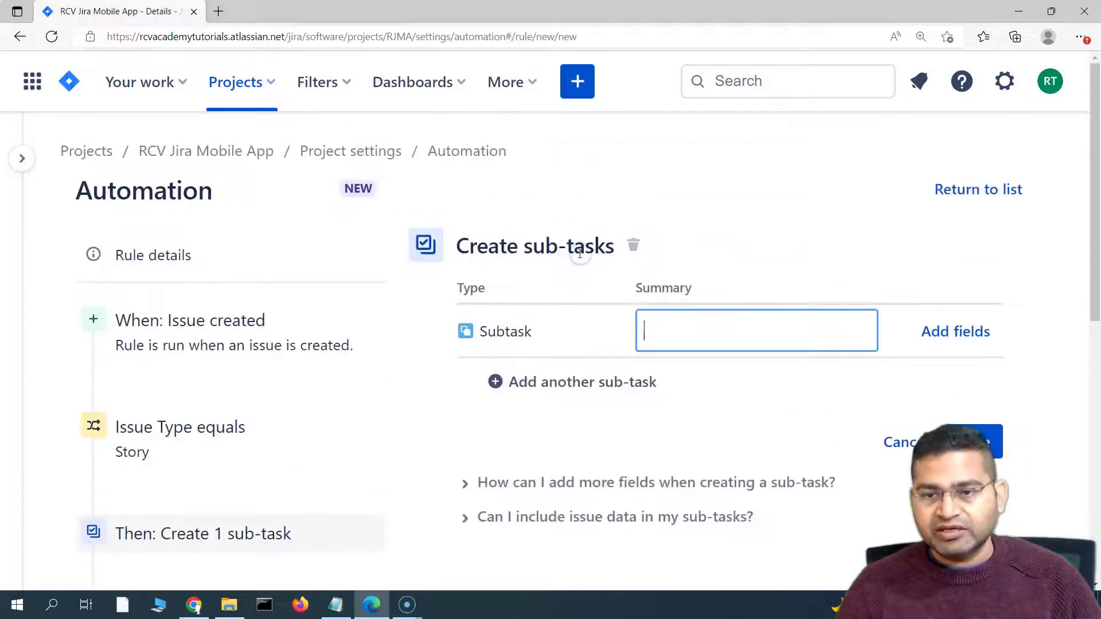
# - Enter "design subtask" as the summary of the first sub-task in the Create sub-tasks action
pyautogui.scroll(-3, 602, 213)
pyautogui.scroll(2, 602, 213)
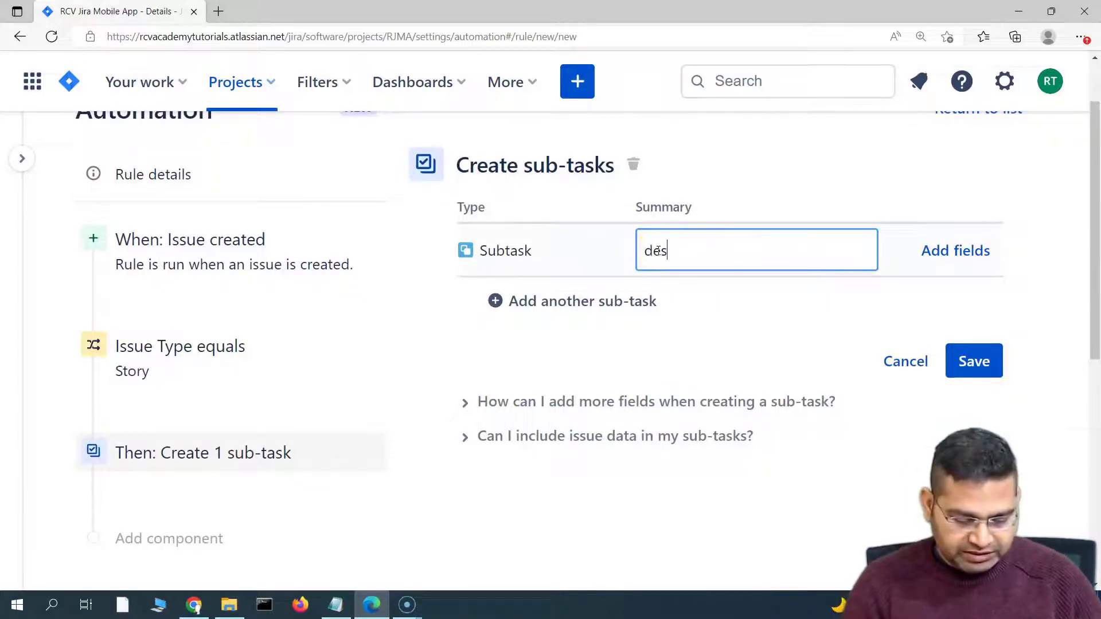
pyautogui.write('design subta')
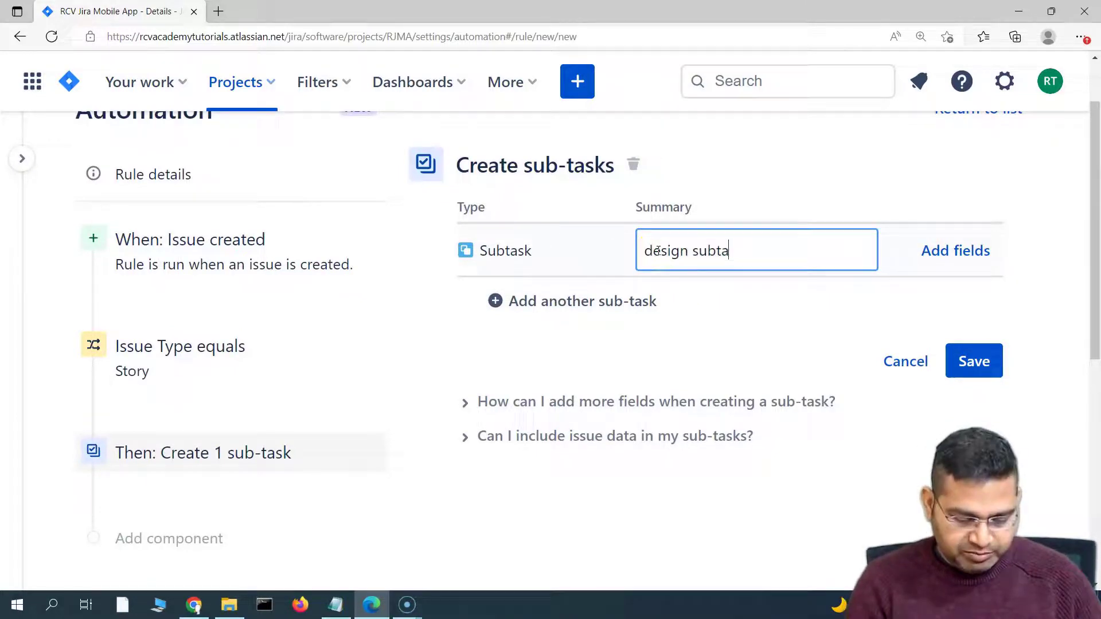
pyautogui.write('sk')
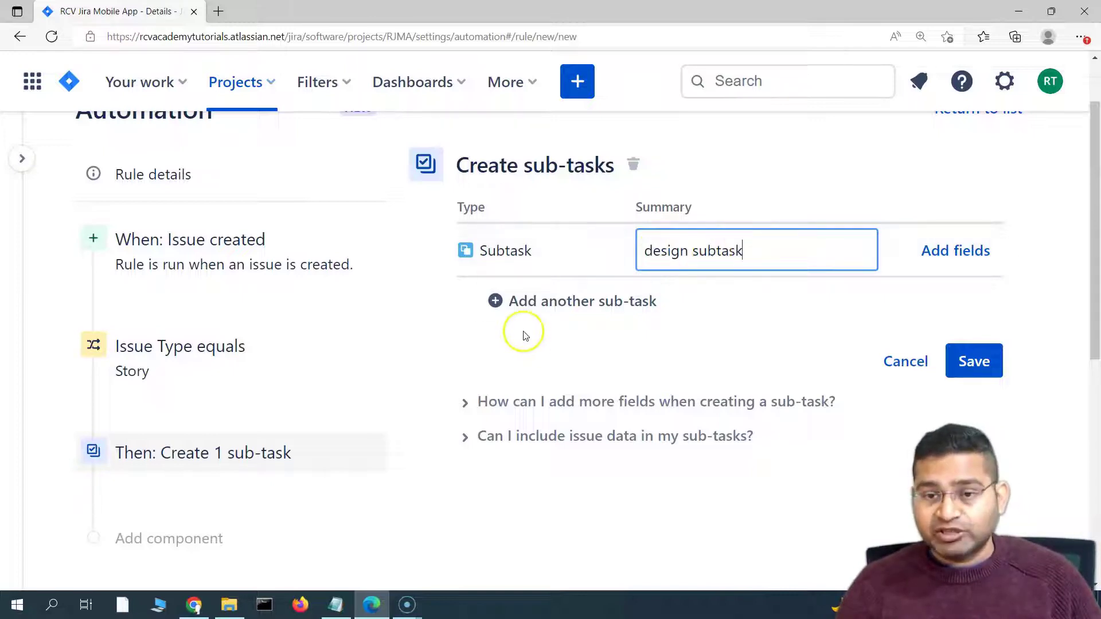
# - Add a second sub-task to the action with the summary "test subtask"
pyautogui.click(546, 302)
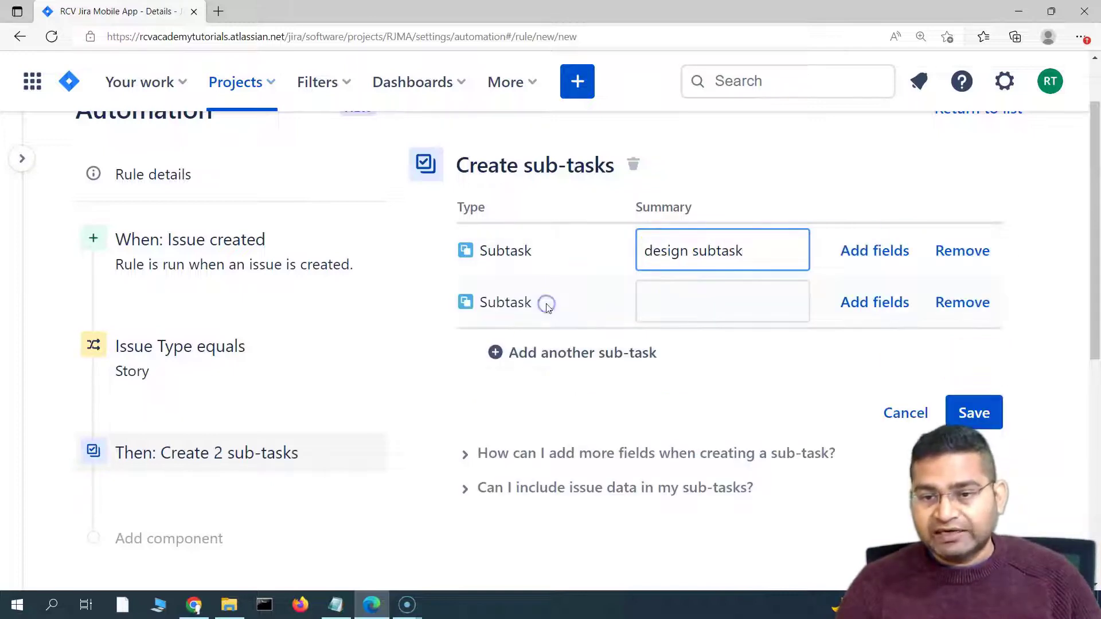
pyautogui.click(668, 308)
pyautogui.write('test')
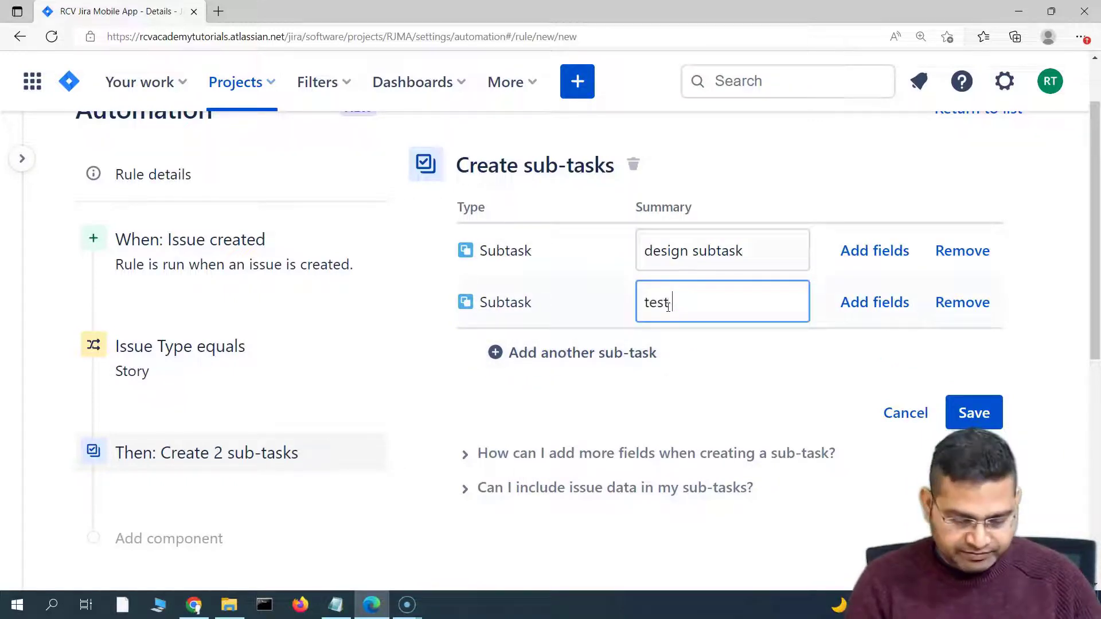
pyautogui.write(' subtask')
# - Add a third sub-task to the action with the summary "development subtask"
pyautogui.press('Return')
pyautogui.click(696, 339)
pyautogui.write('develo')
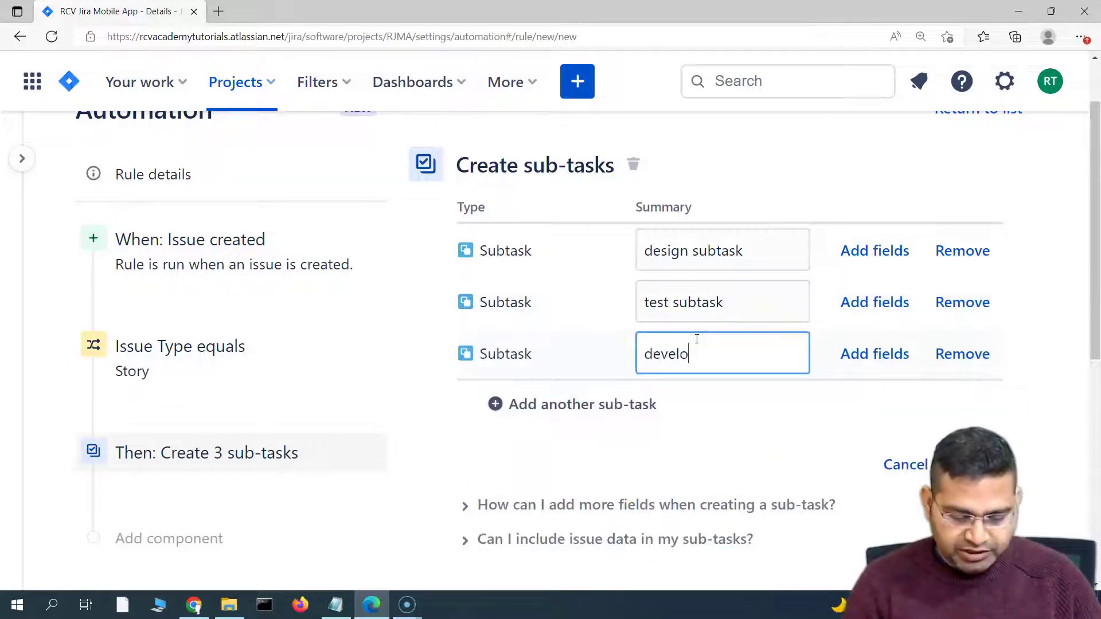
pyautogui.write('pment subtask')
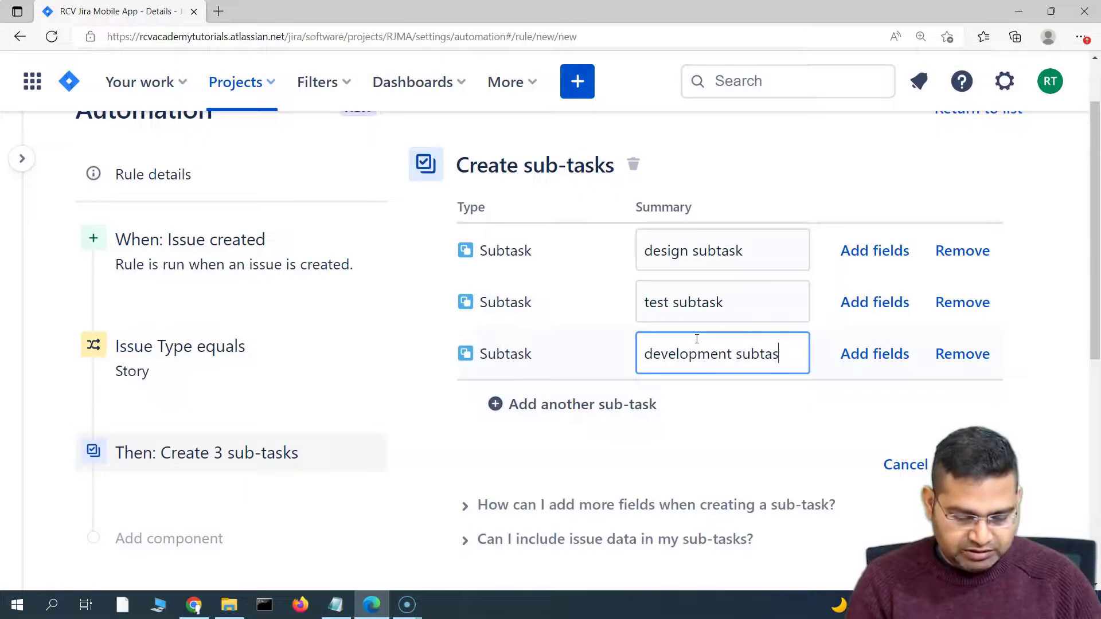
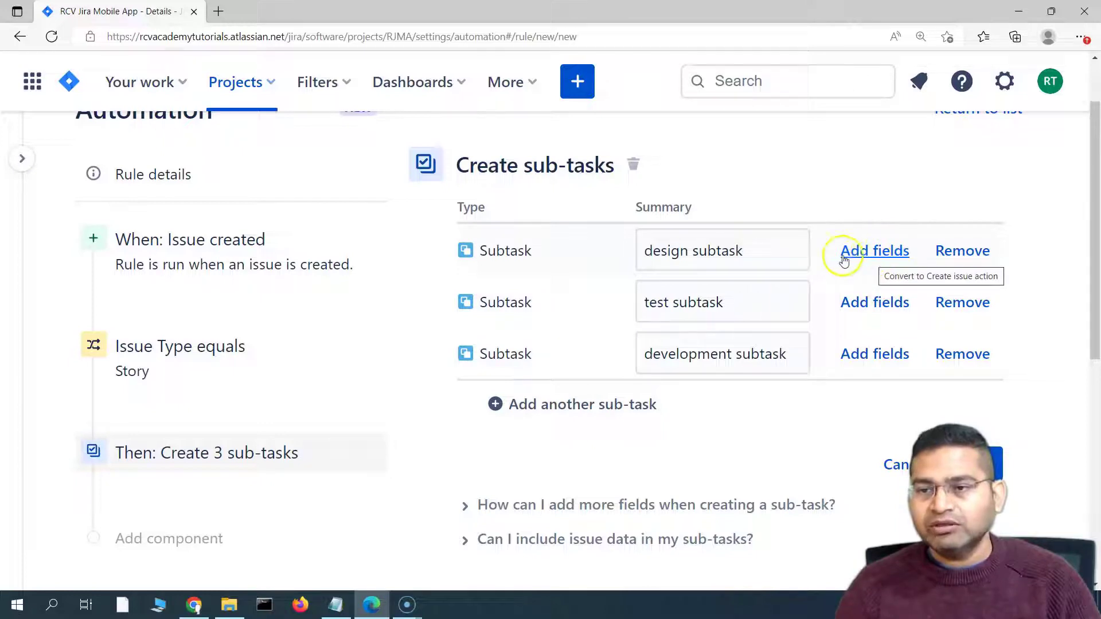
# - Convert the design subtask row into its own Create issue action so that more fields can be set on it
pyautogui.scroll(-1, 802, 423)
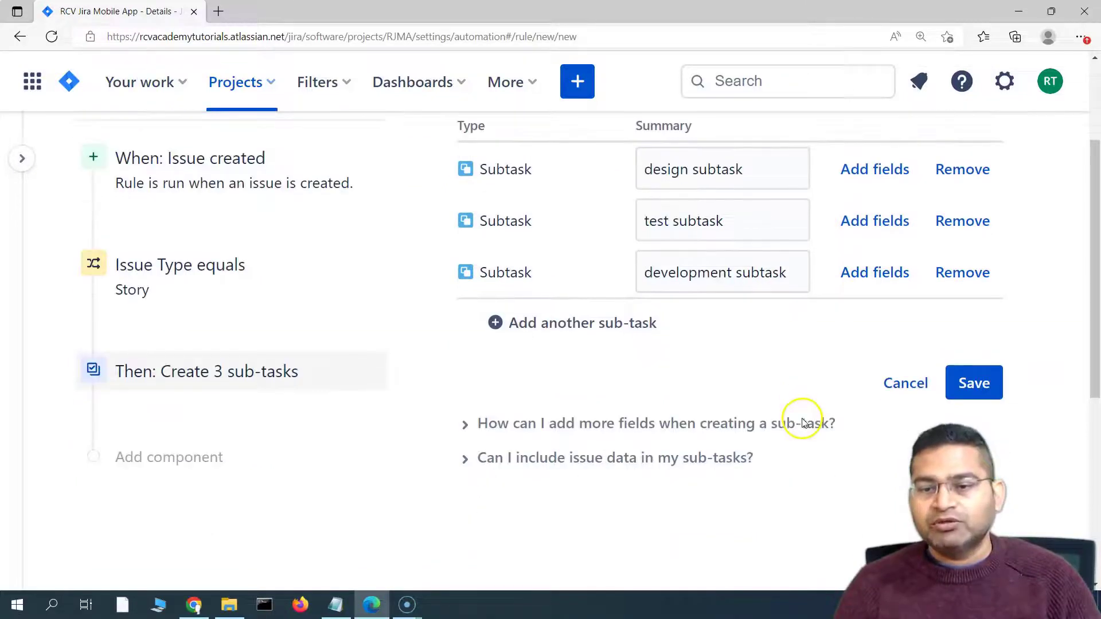
pyautogui.scroll(2, 860, 344)
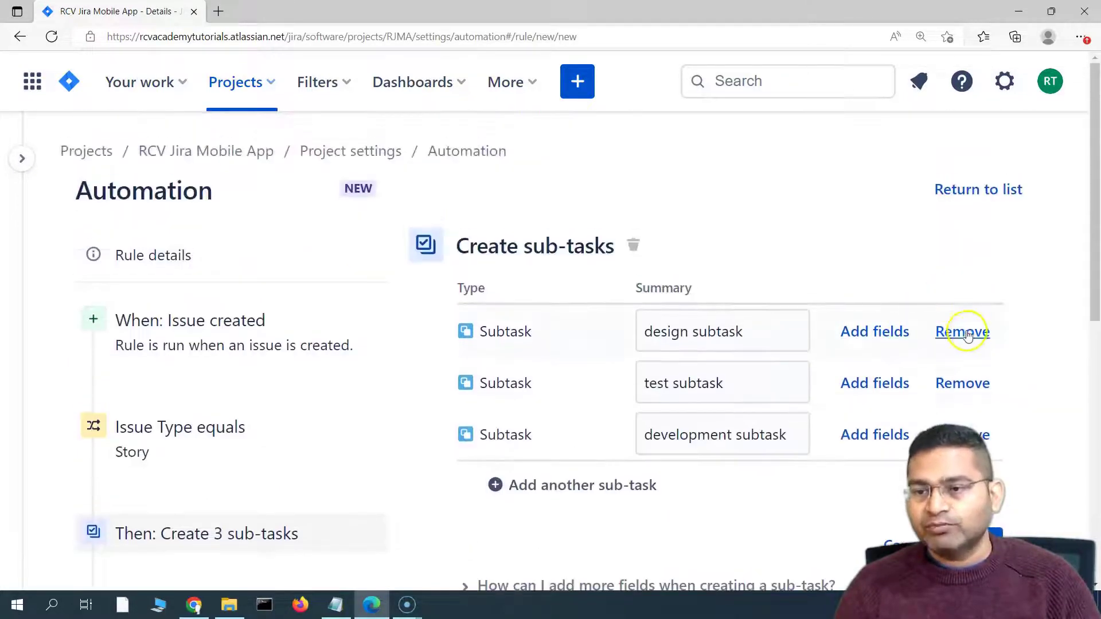
pyautogui.scroll(-1, 964, 398)
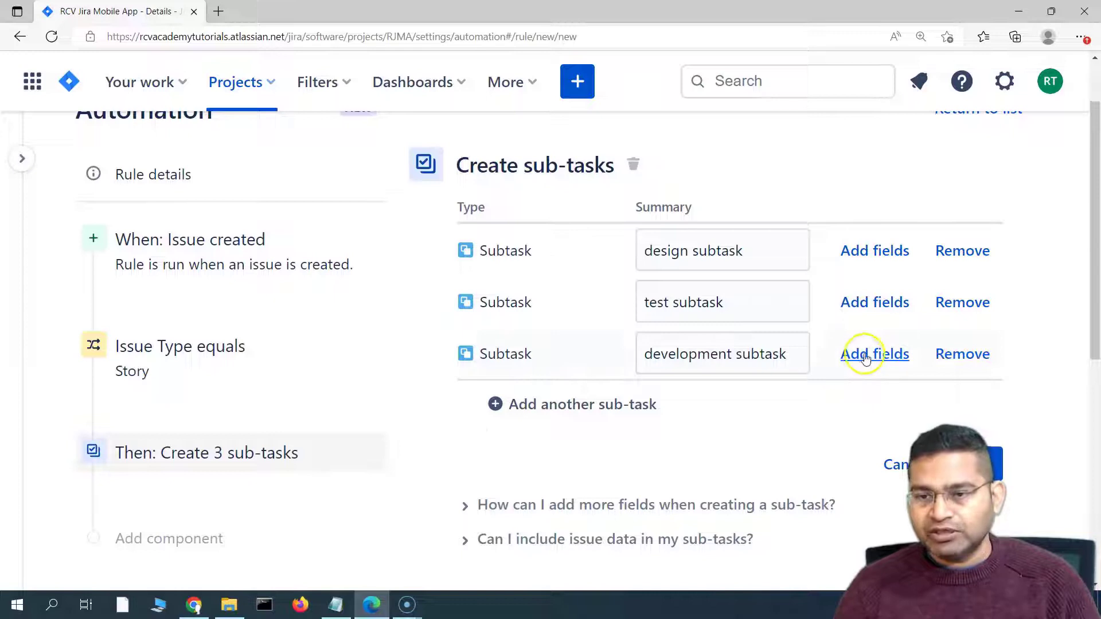
pyautogui.scroll(-2, 863, 367)
pyautogui.scroll(2, 832, 276)
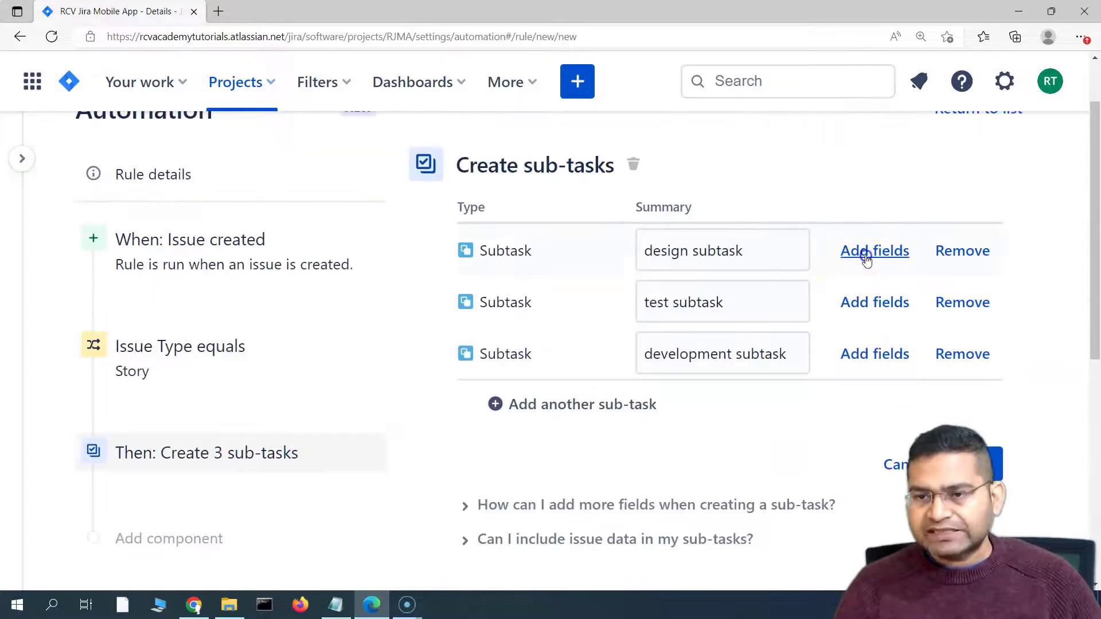
pyautogui.click(866, 252)
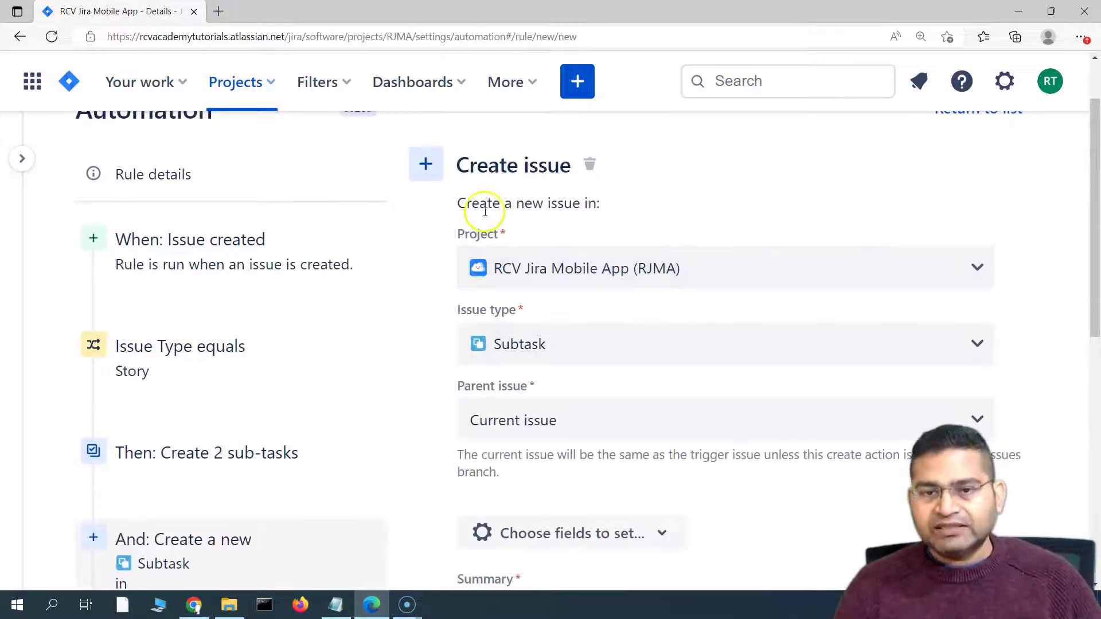
pyautogui.scroll(-2, 539, 252)
pyautogui.scroll(-1, 615, 387)
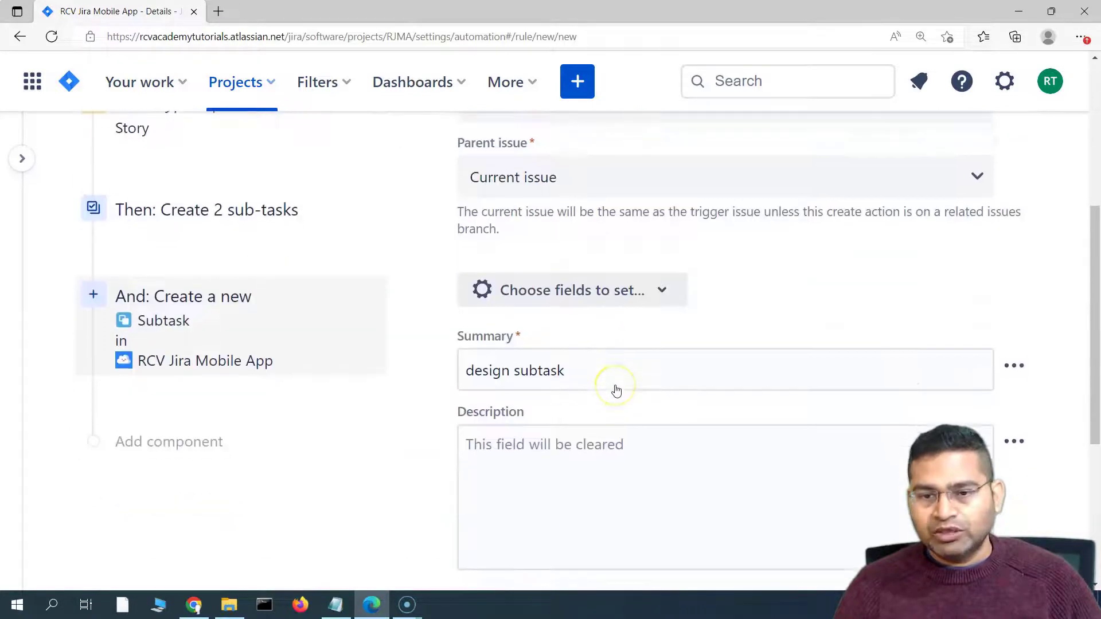
pyautogui.scroll(4, 614, 388)
pyautogui.scroll(-1, 631, 402)
pyautogui.scroll(-5, 656, 430)
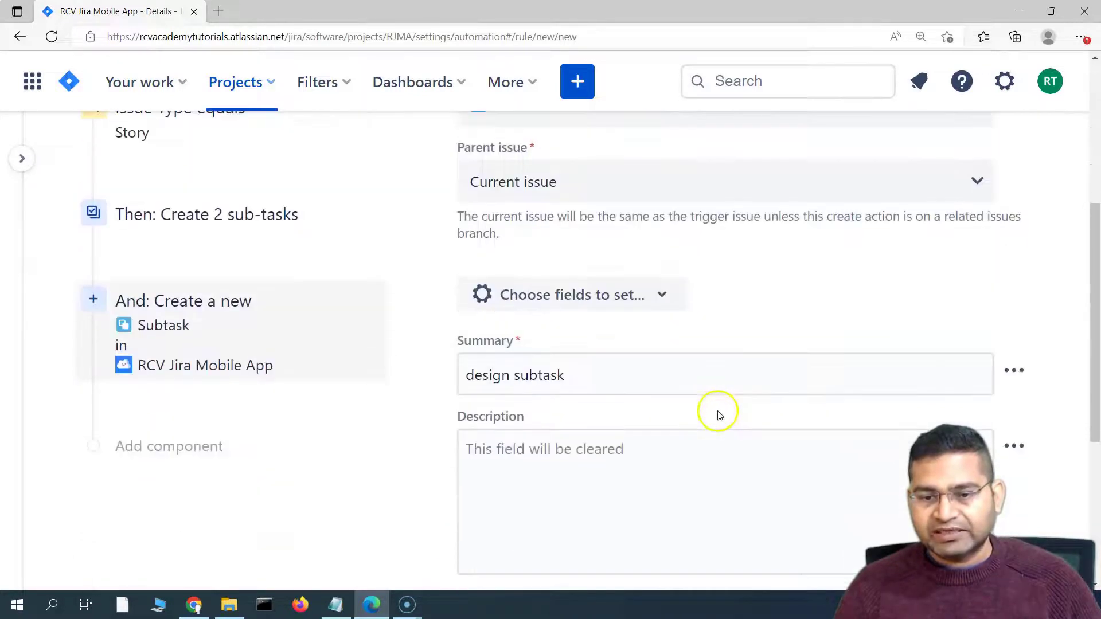
# - Copy the summary text "design subtask" into the Description of the Create issue action
pyautogui.moveTo(571, 213); pyautogui.dragTo(444, 203)
pyautogui.hotkey('ctrl', 'c')
pyautogui.click(499, 292)
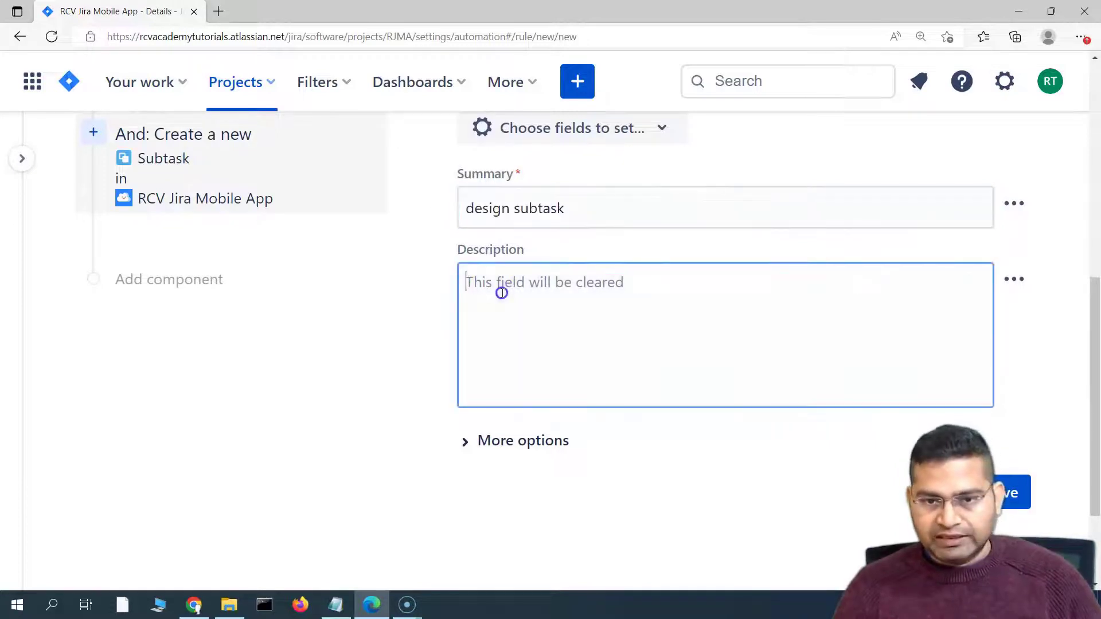
pyautogui.hotkey('ctrl', 'v')
pyautogui.click(390, 347)
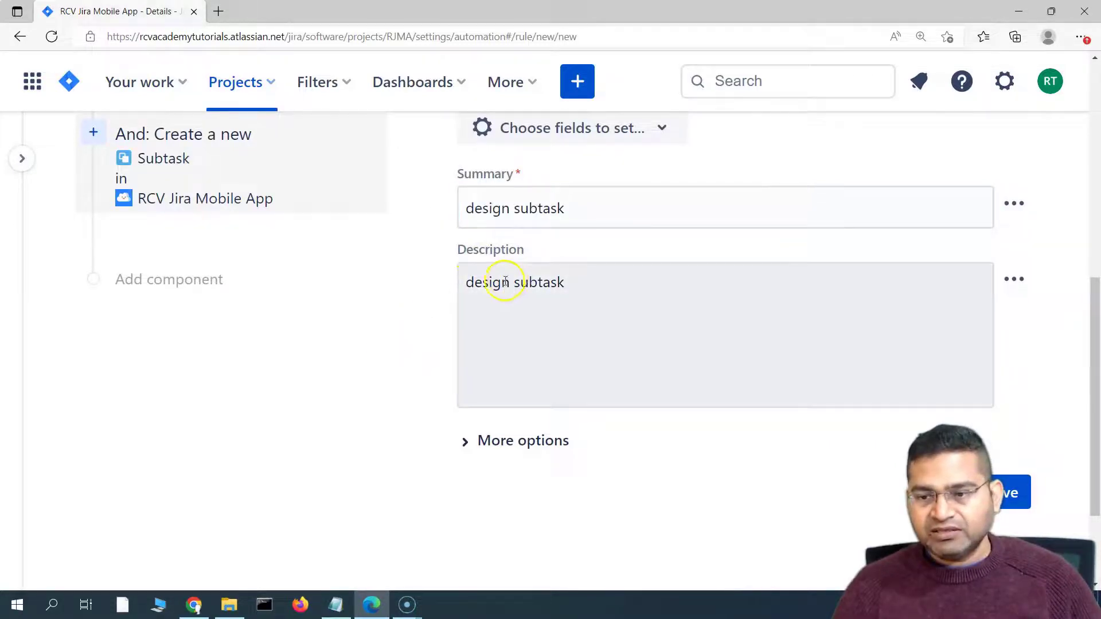
pyautogui.scroll(-3, 447, 257)
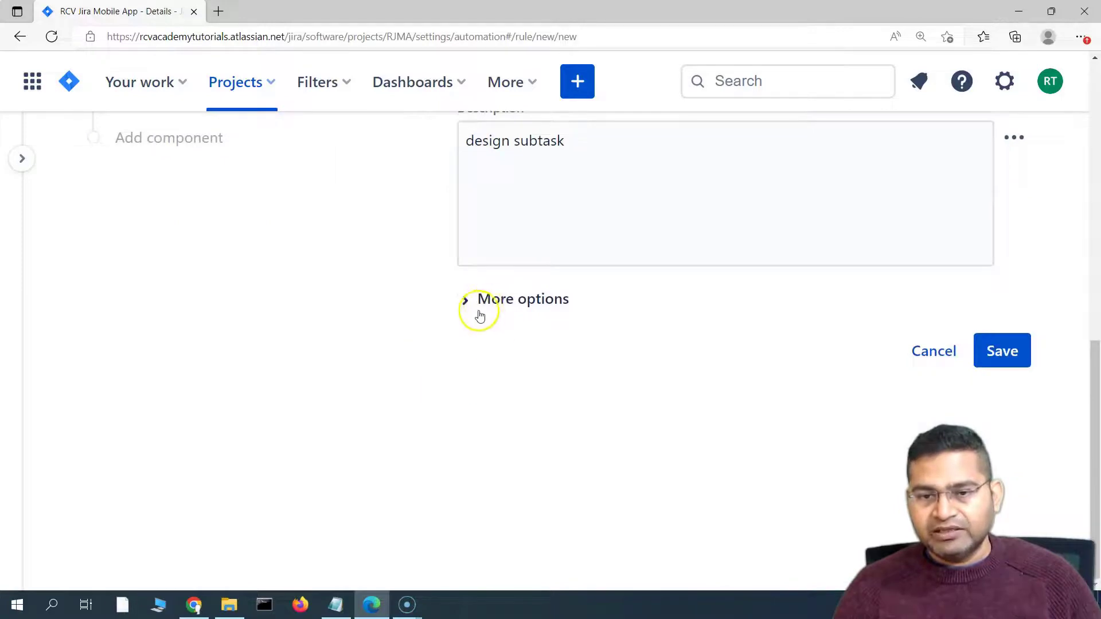
# - Add the Labels field to the fields set by the design subtask's Create issue action
pyautogui.scroll(5, 486, 316)
pyautogui.click(631, 307)
pyautogui.scroll(-2, 646, 443)
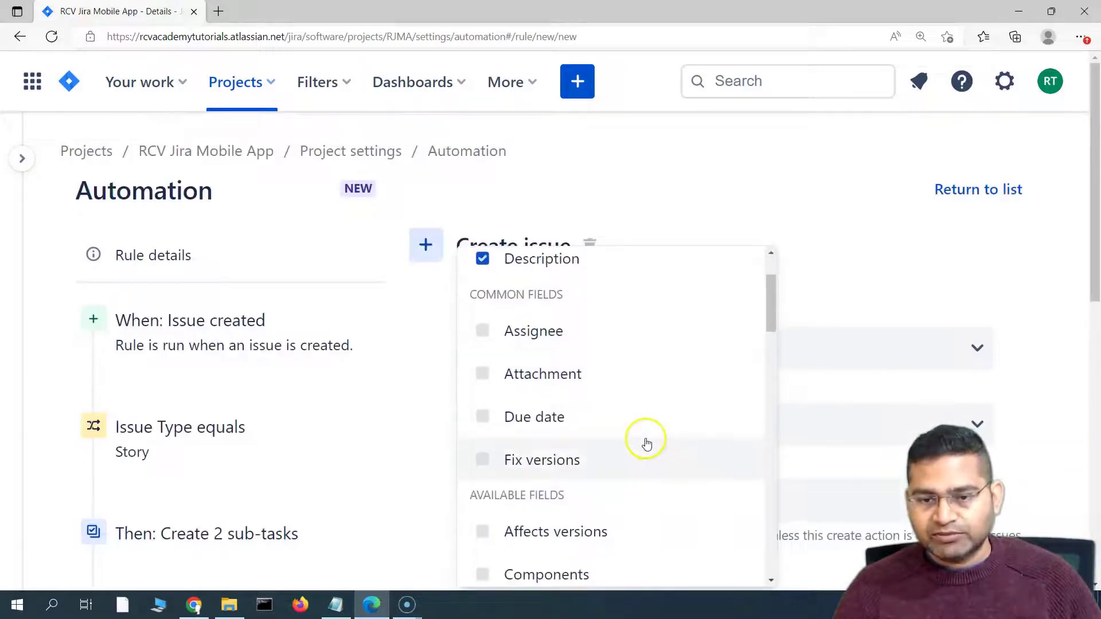
pyautogui.scroll(2, 593, 439)
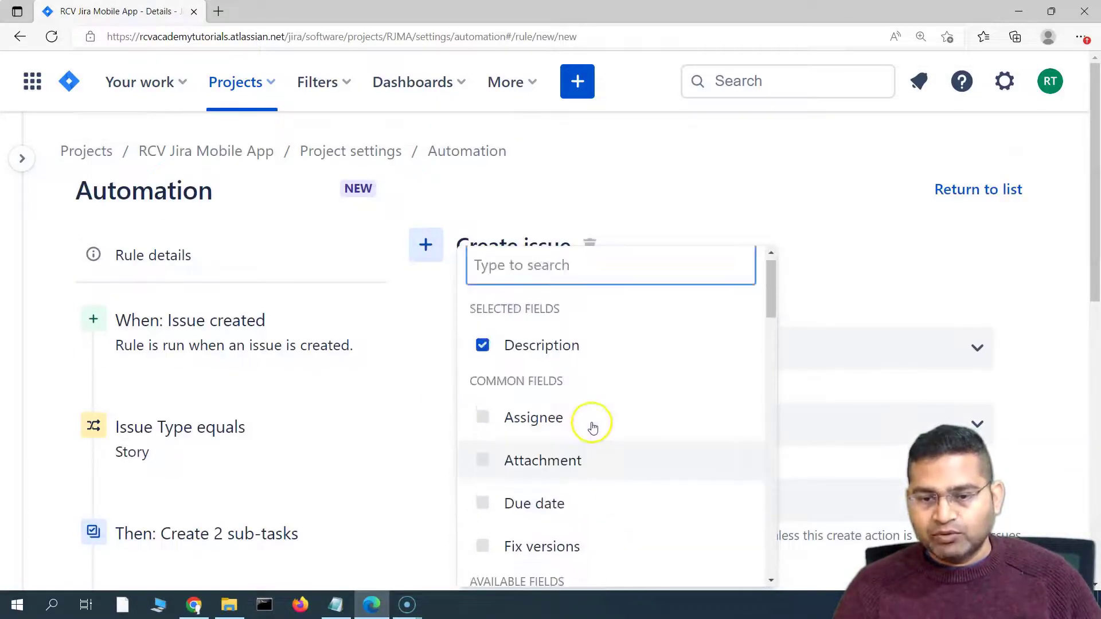
pyautogui.scroll(-5, 583, 395)
pyautogui.click(541, 455)
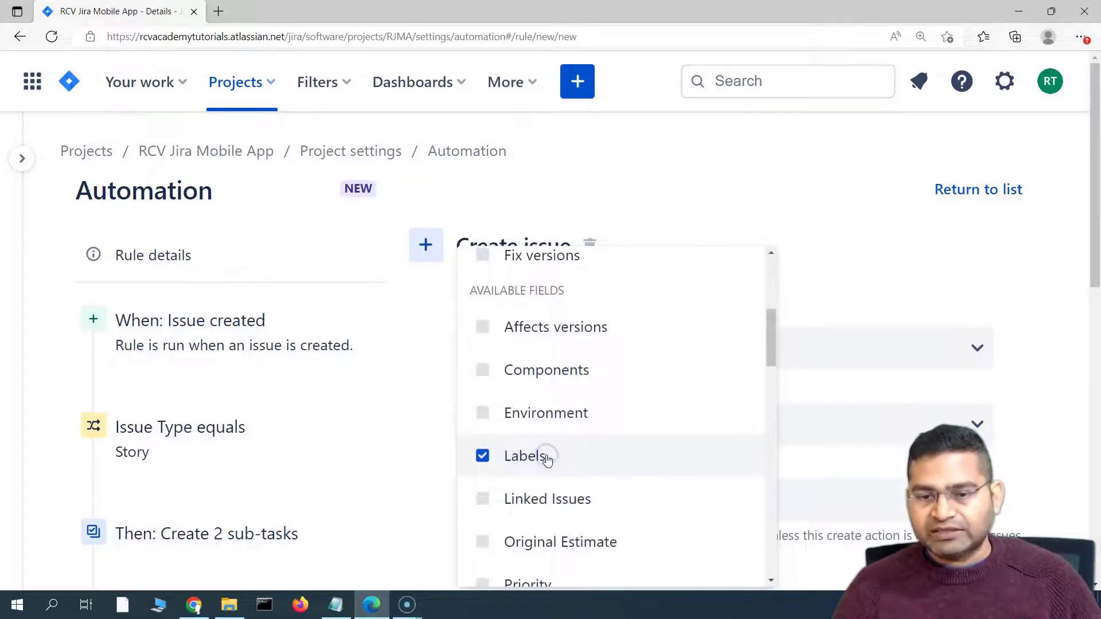
pyautogui.click(986, 269)
pyautogui.scroll(-6, 1018, 304)
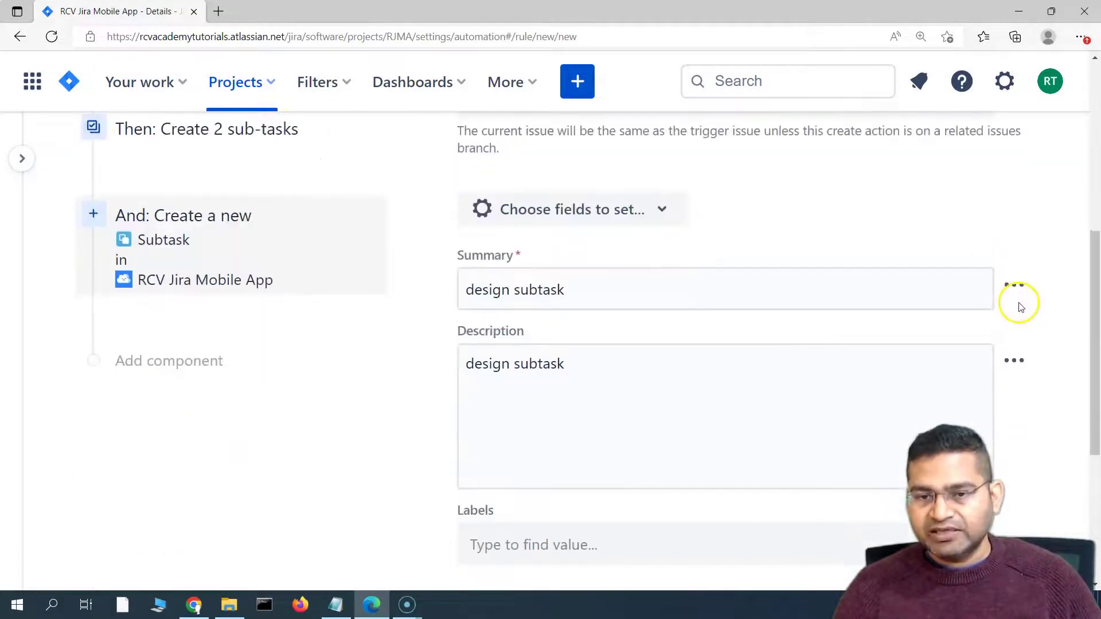
# - Examine the Create issue form and the list of fields that can be set for the design subtask
pyautogui.scroll(6, 510, 289)
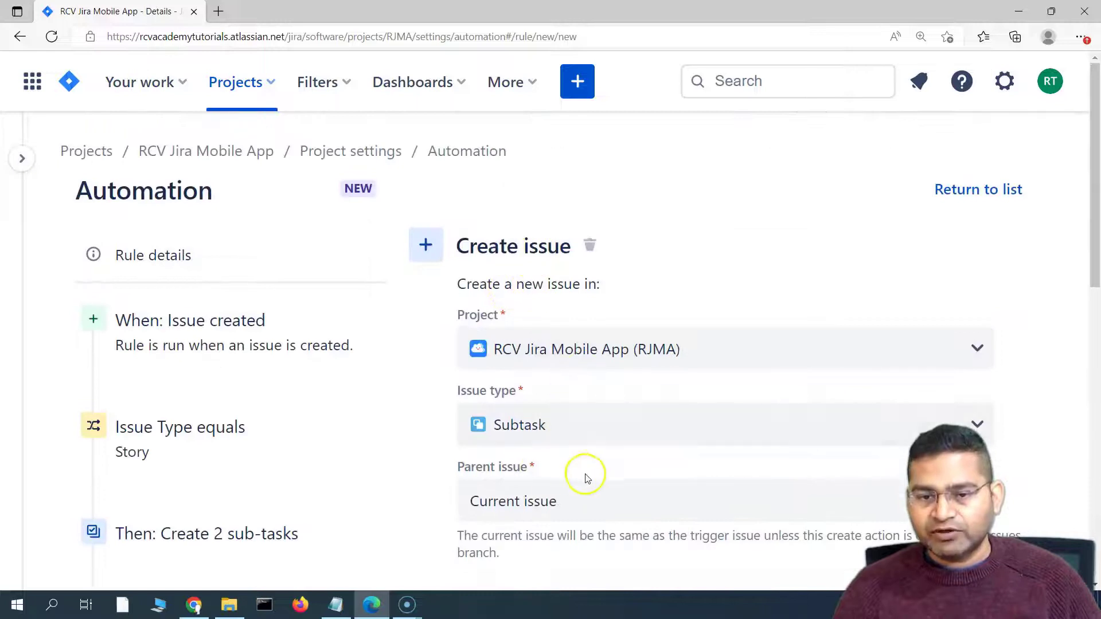
pyautogui.scroll(-9, 586, 478)
pyautogui.scroll(3, 455, 462)
pyautogui.scroll(-1, 450, 406)
pyautogui.scroll(-3, 455, 408)
pyautogui.scroll(7, 455, 406)
pyautogui.click(574, 404)
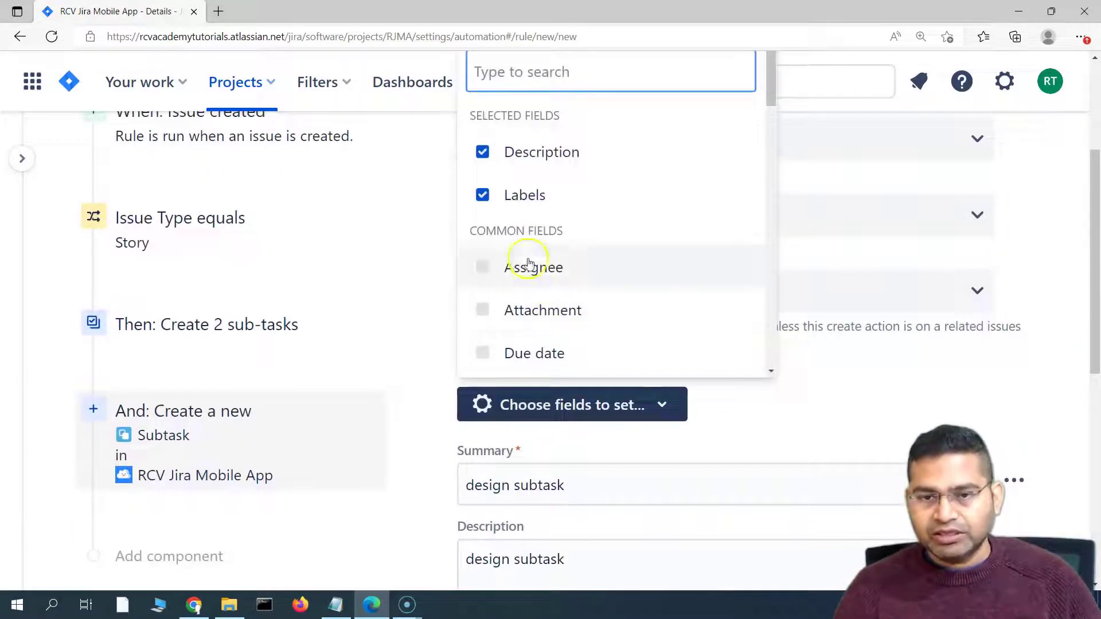
pyautogui.click(982, 390)
# - Create the new label "design_subtask" for the design subtask and save the Create issue action
pyautogui.scroll(-5, 973, 393)
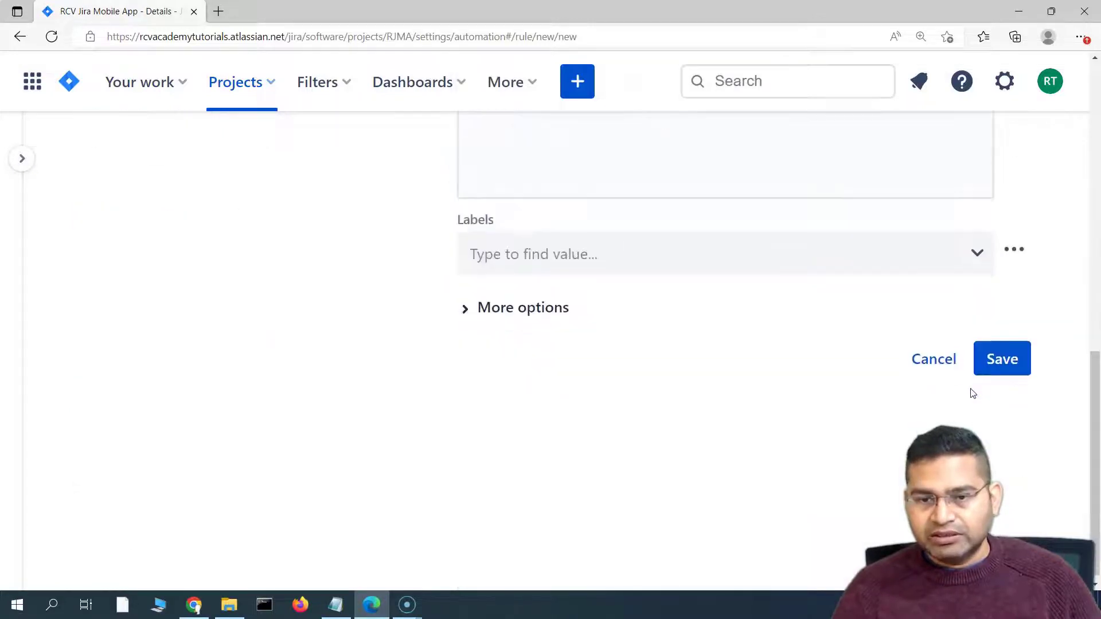
pyautogui.click(557, 254)
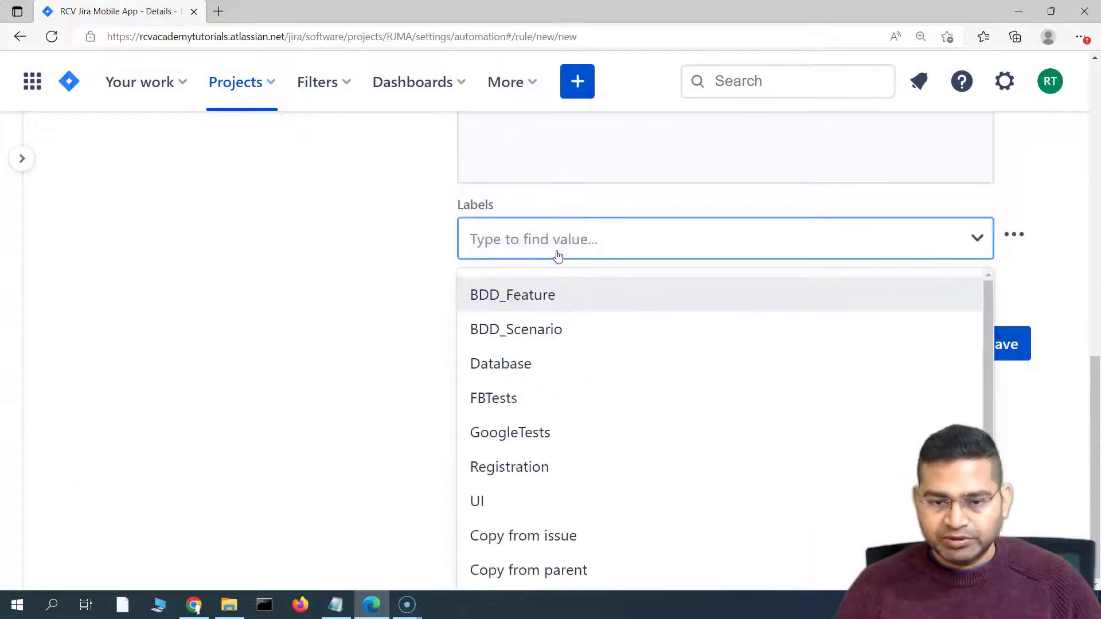
pyautogui.write('design_subtask')
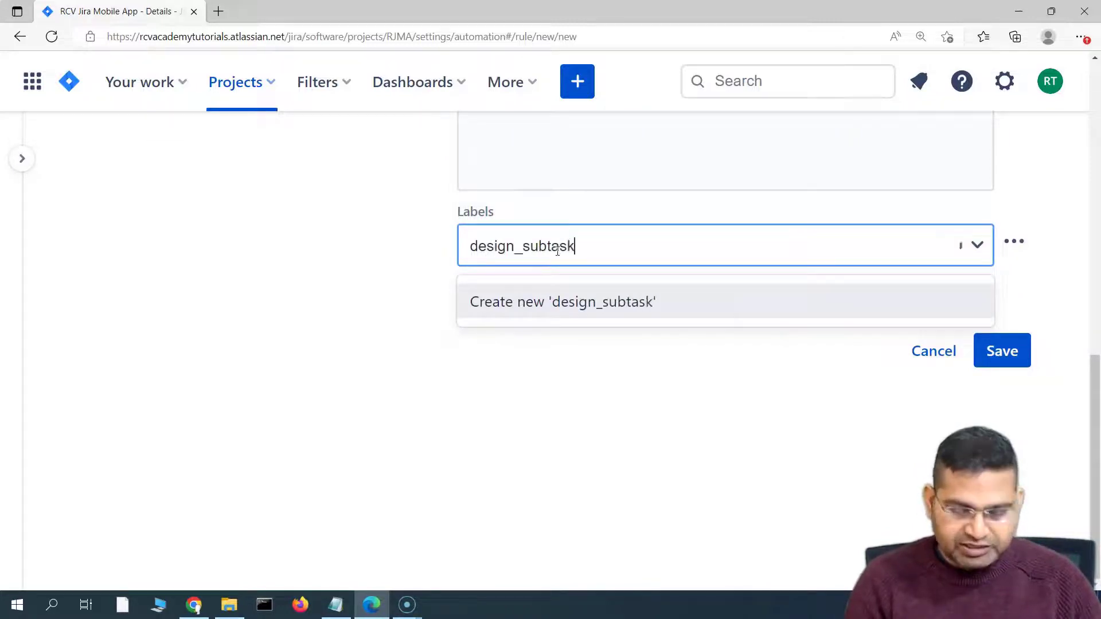
pyautogui.click(619, 299)
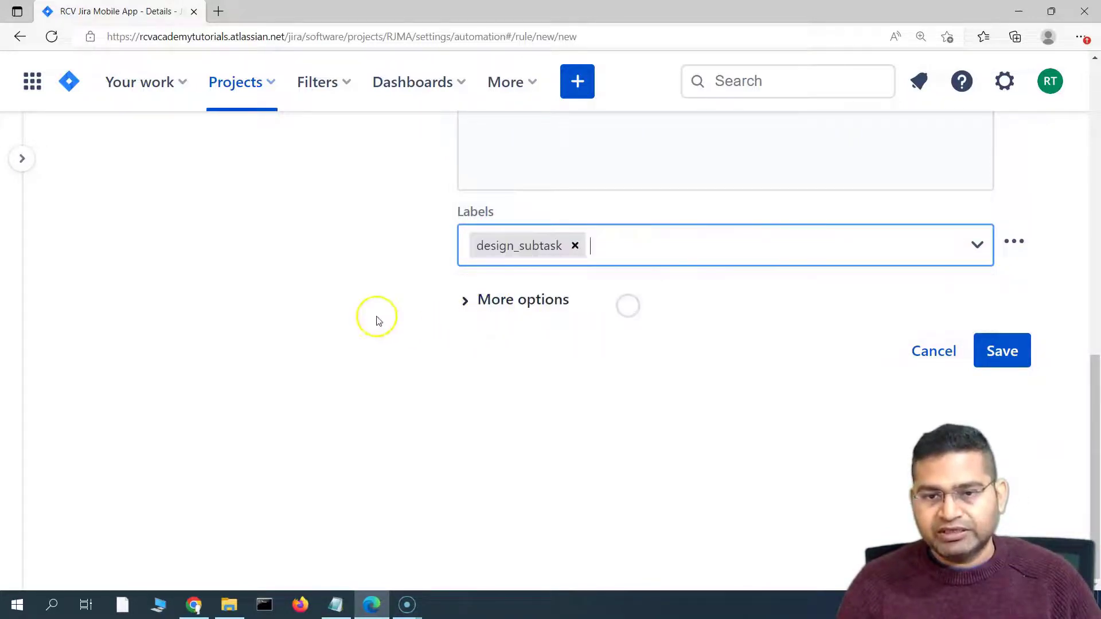
pyautogui.click(369, 278)
pyautogui.click(1002, 353)
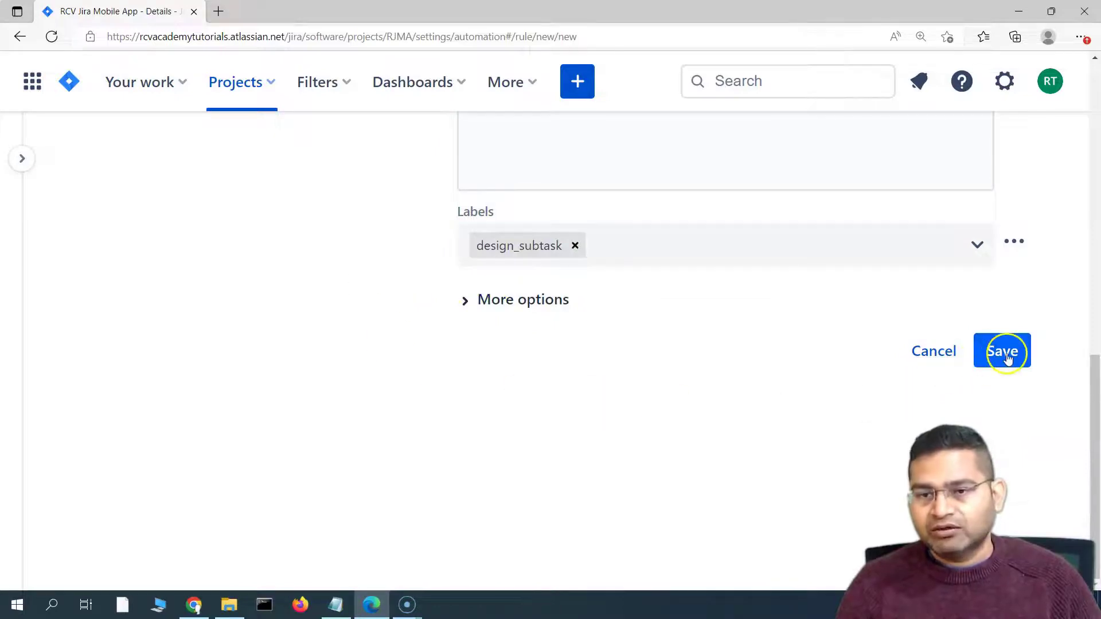
# - Review the saved Create issue action and the Create sub-tasks action in the rule
pyautogui.scroll(4, 448, 395)
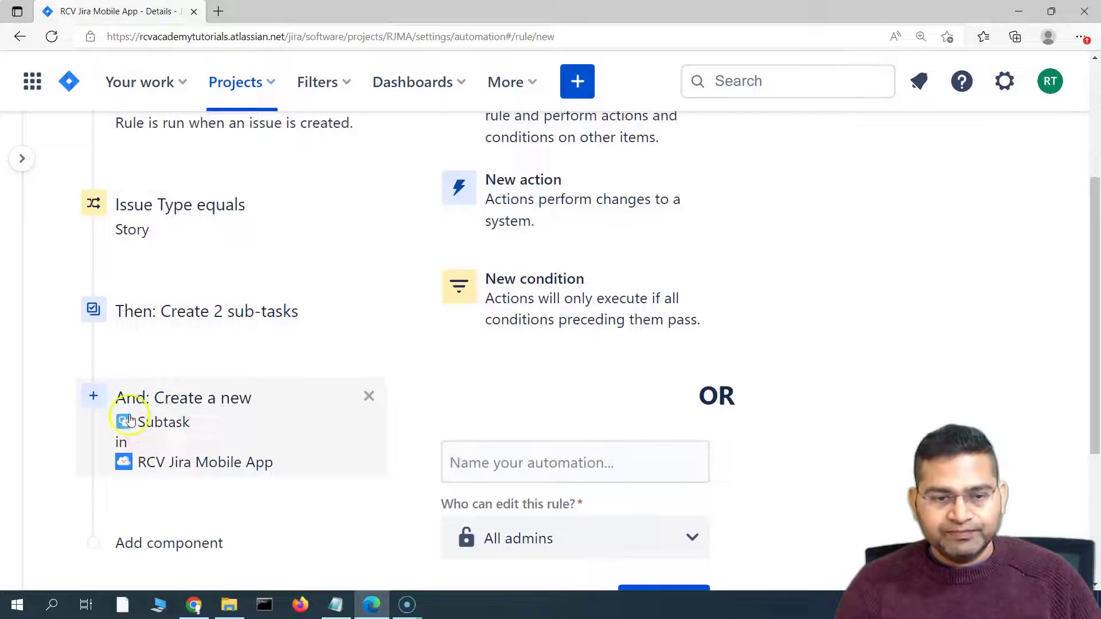
pyautogui.click(170, 438)
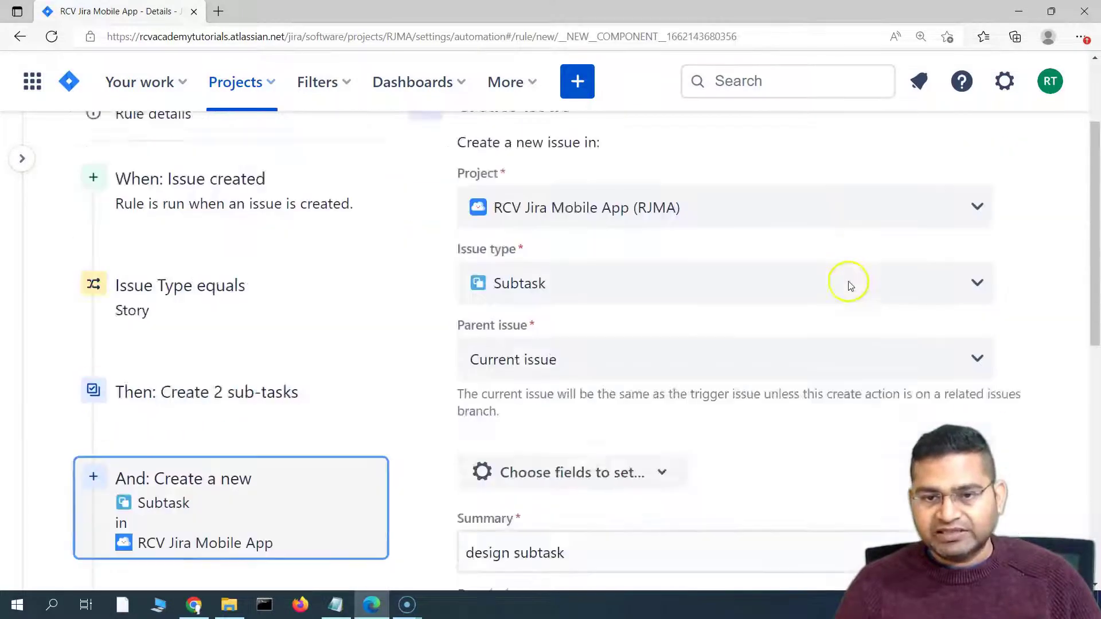
pyautogui.scroll(3, 356, 430)
pyautogui.click(169, 324)
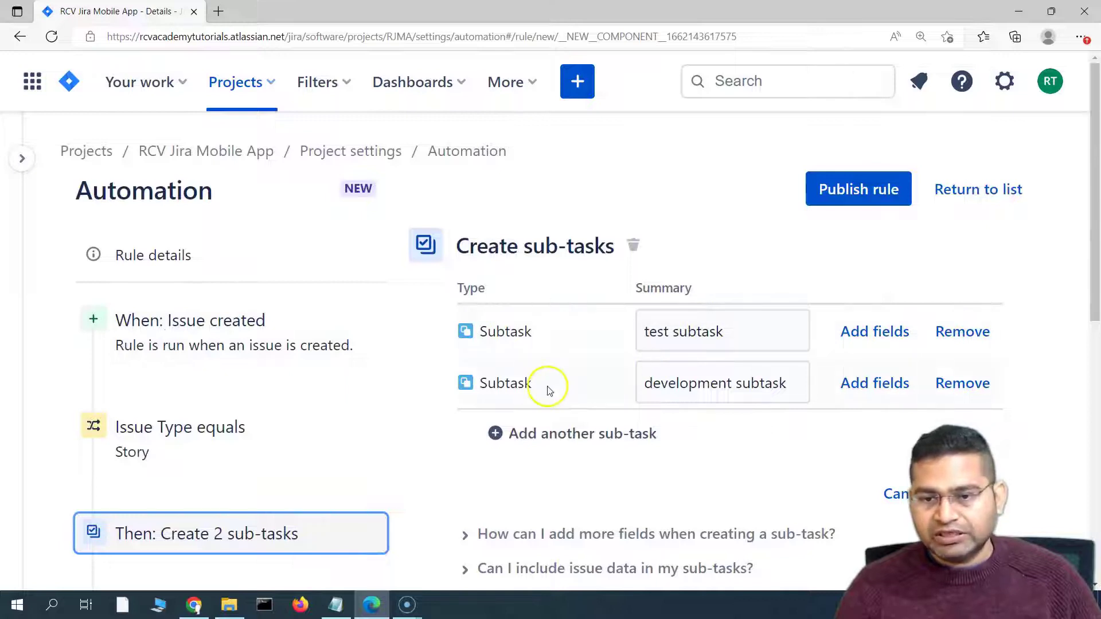
pyautogui.scroll(-4, 547, 390)
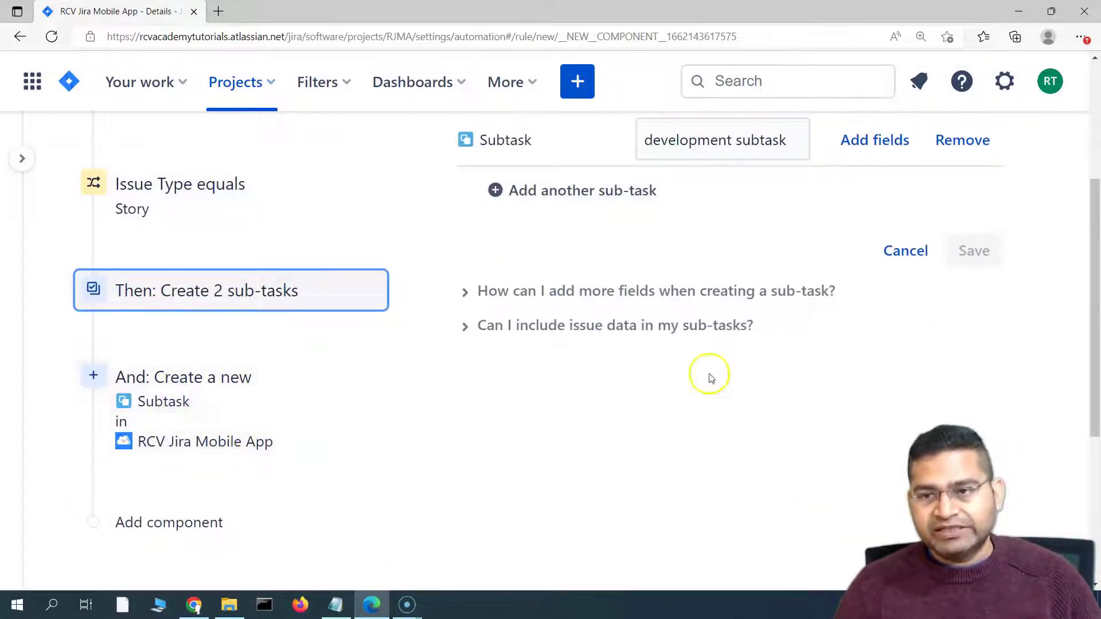
pyautogui.scroll(-4, 227, 463)
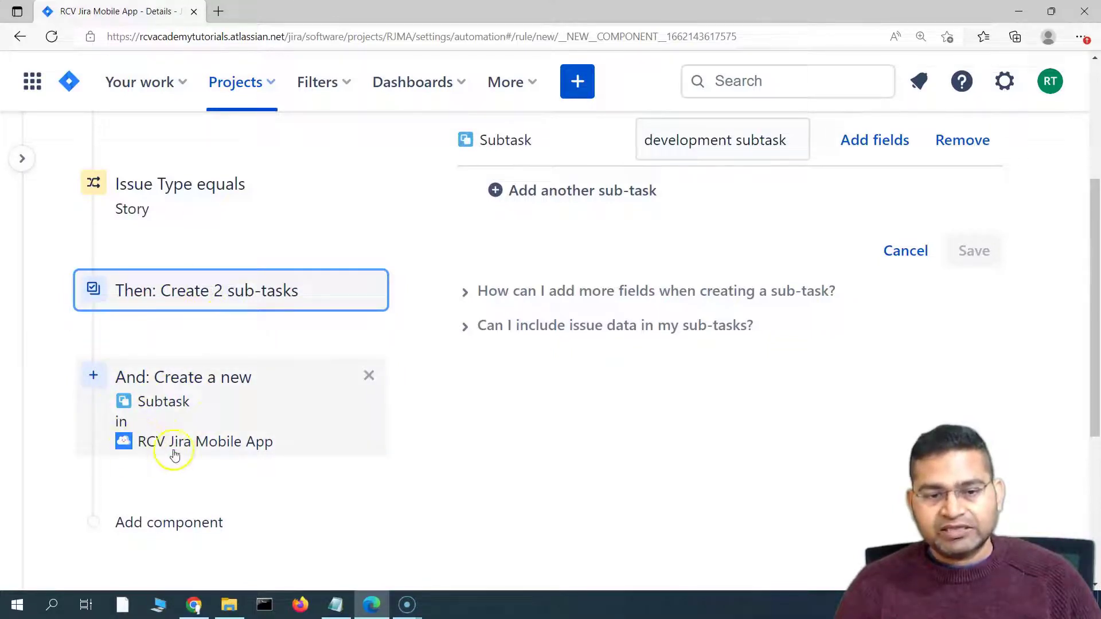
pyautogui.scroll(1, 300, 439)
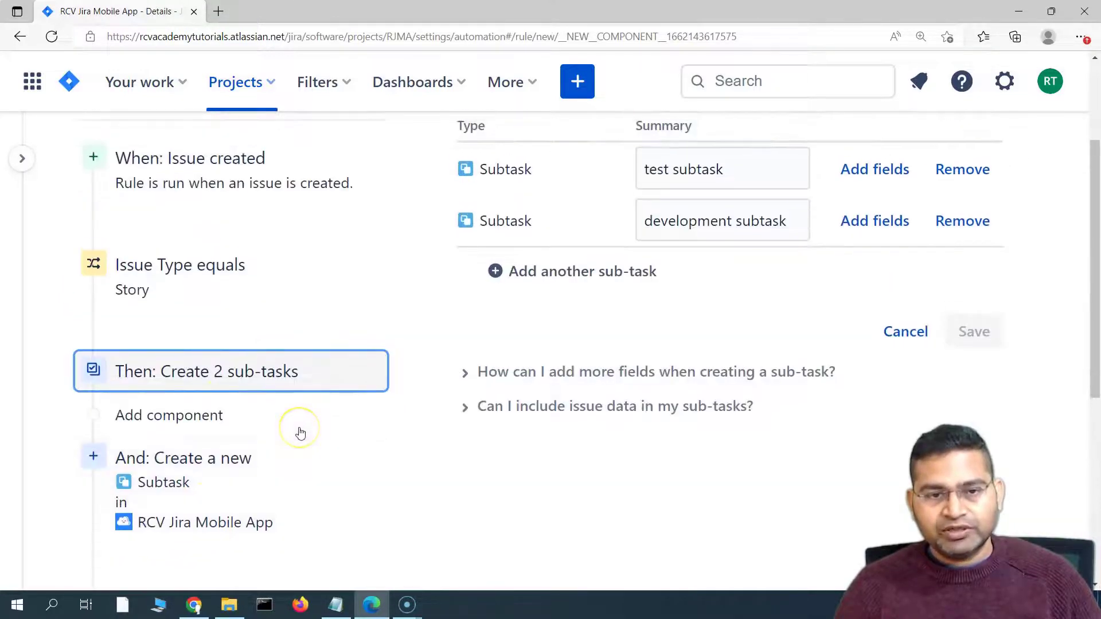
# - Review the design subtask's Create issue action, including its project, issue type, parent issue, summary, description and labels
pyautogui.scroll(-2, 300, 432)
pyautogui.click(239, 348)
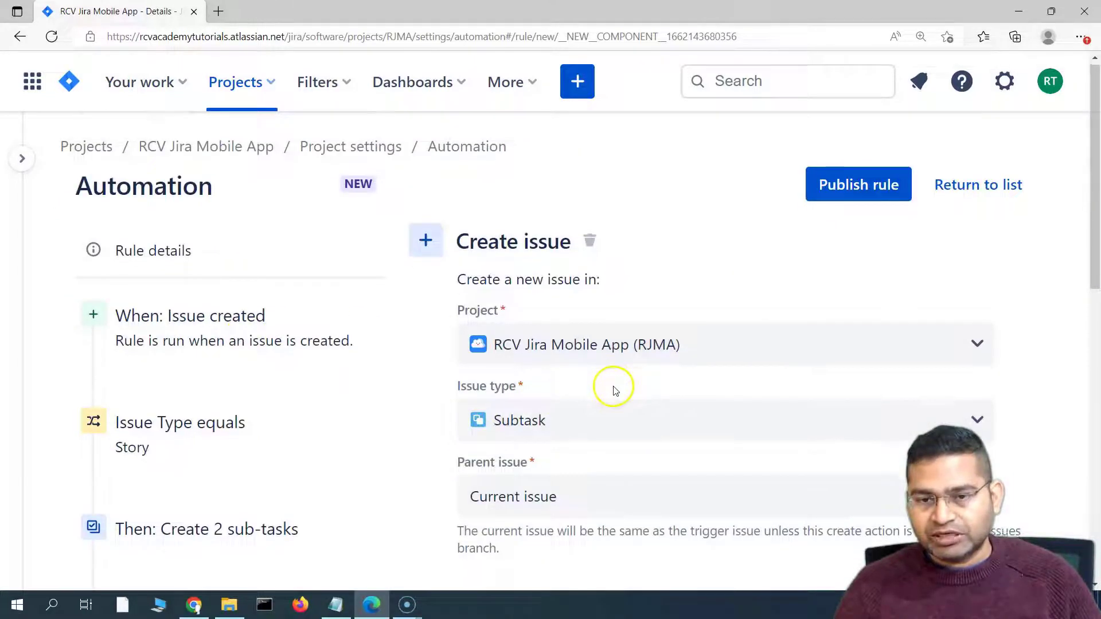
pyautogui.scroll(-2, 494, 375)
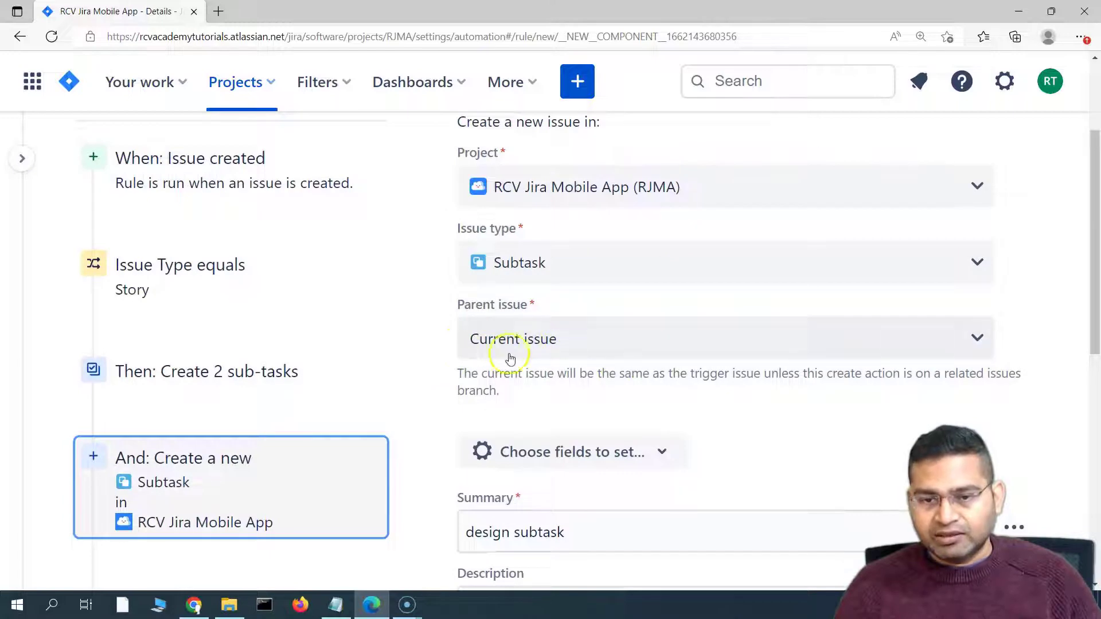
pyautogui.scroll(-4, 451, 452)
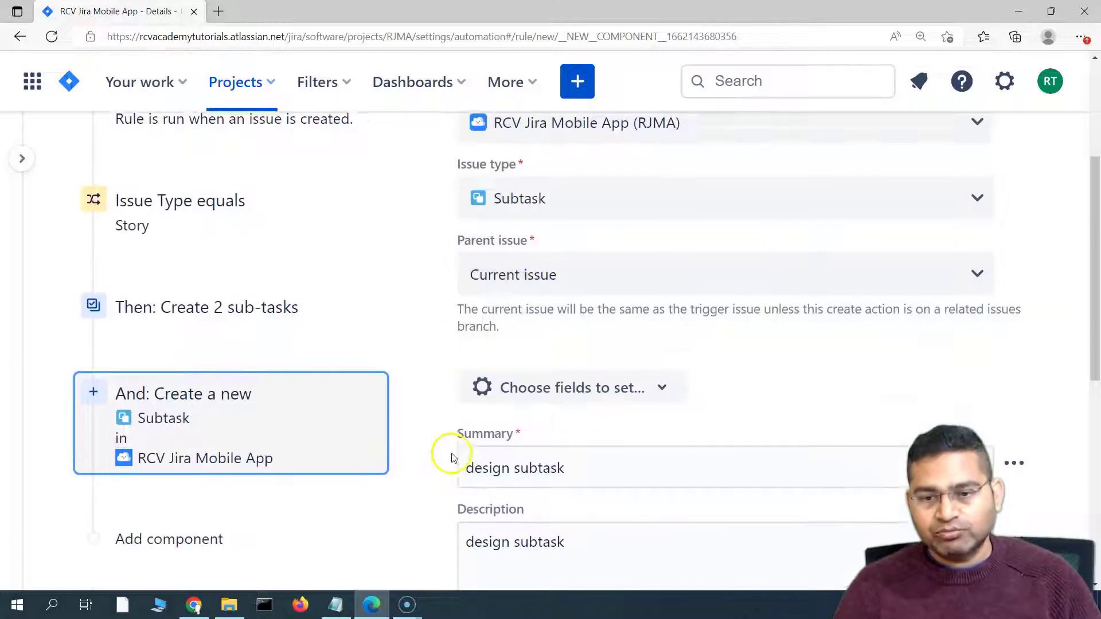
pyautogui.scroll(5, 583, 475)
pyautogui.scroll(-4, 583, 479)
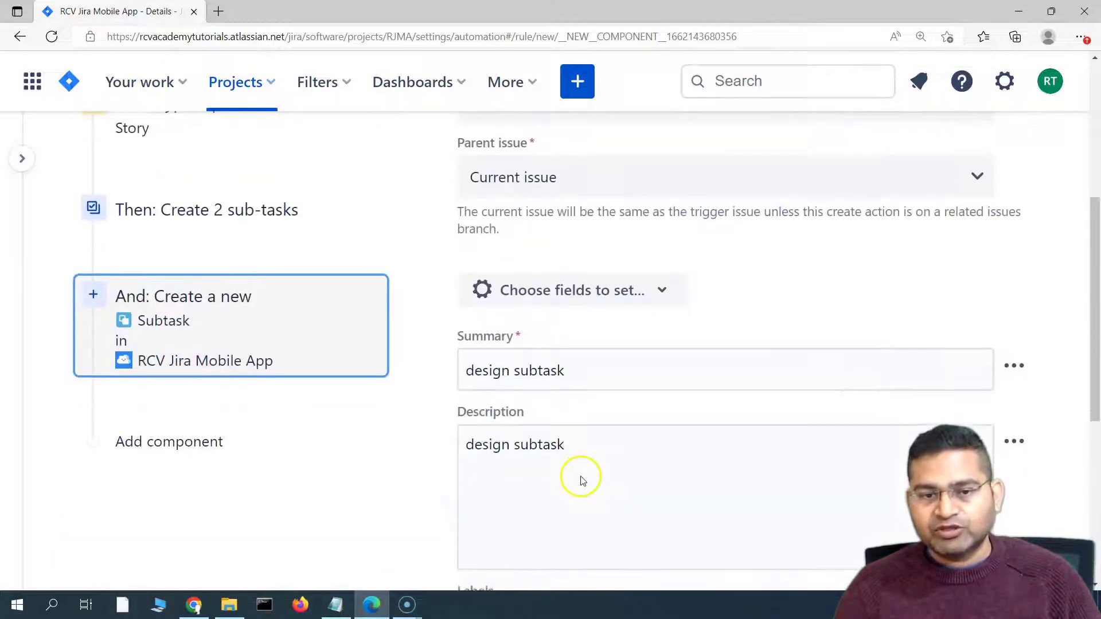
pyautogui.scroll(-5, 538, 489)
pyautogui.scroll(8, 538, 489)
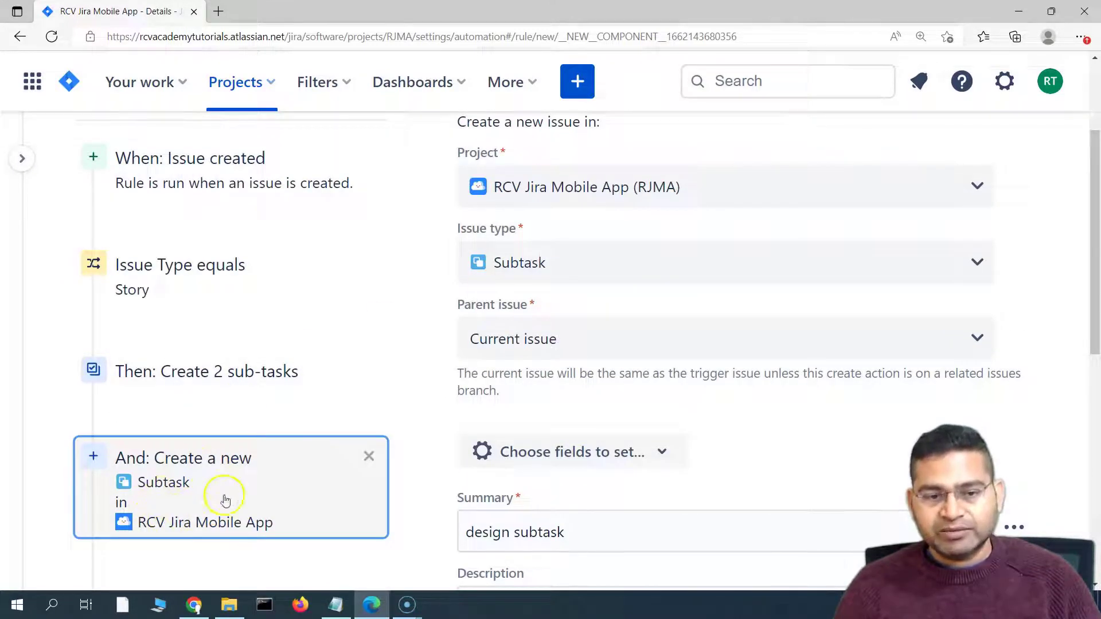
# - Turn the test subtask into its own Create issue action, copy its summary "test subtask" into the description, and save it
pyautogui.click(246, 374)
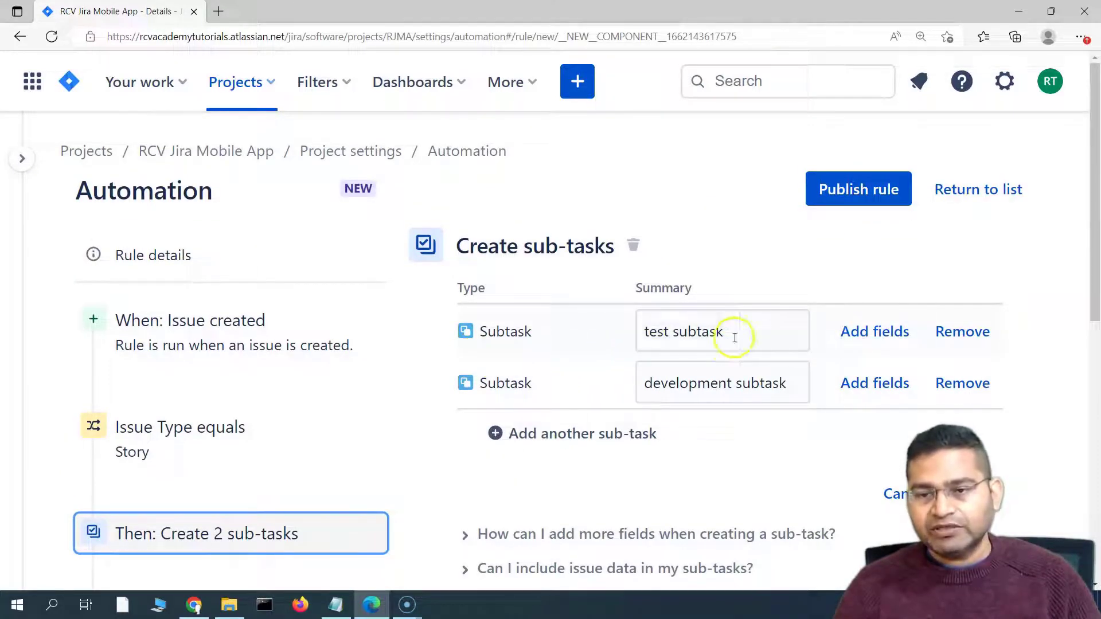
pyautogui.click(868, 334)
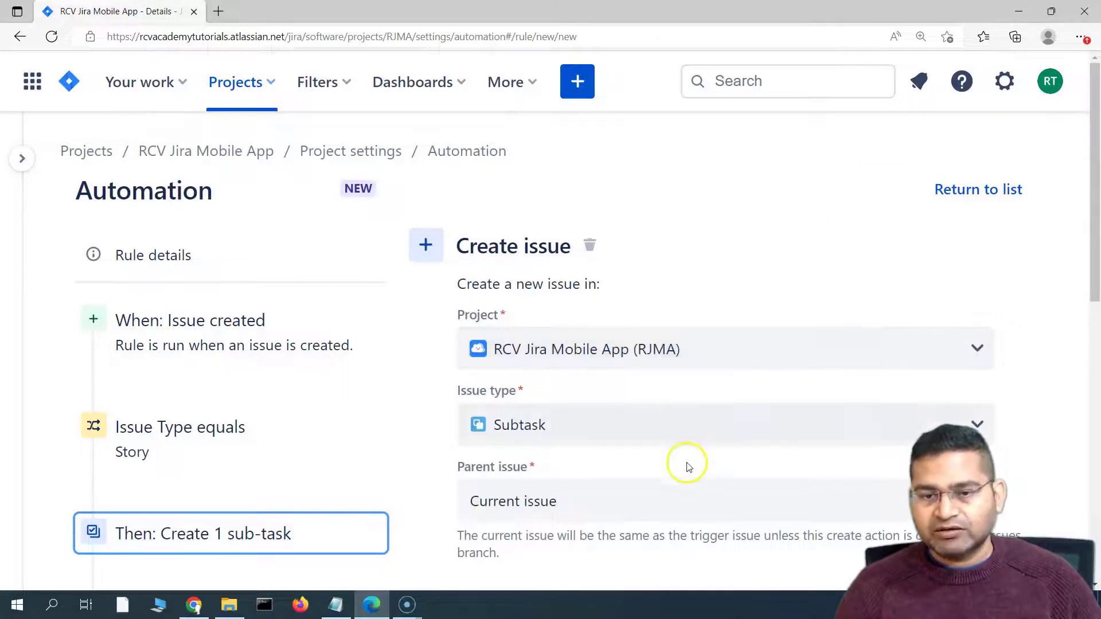
pyautogui.scroll(-10, 688, 464)
pyautogui.scroll(3, 690, 472)
pyautogui.click(573, 226)
pyautogui.moveTo(573, 225); pyautogui.dragTo(434, 230)
pyautogui.hotkey('ctrl', 'c')
pyautogui.click(550, 326)
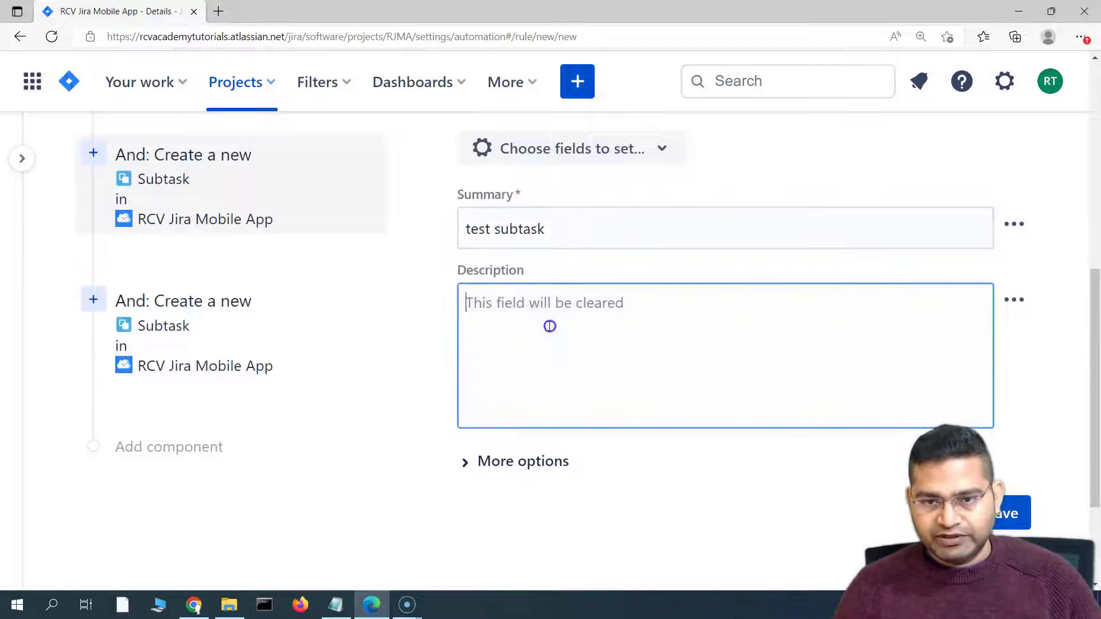
pyautogui.hotkey('ctrl', 'v')
pyautogui.click(1009, 509)
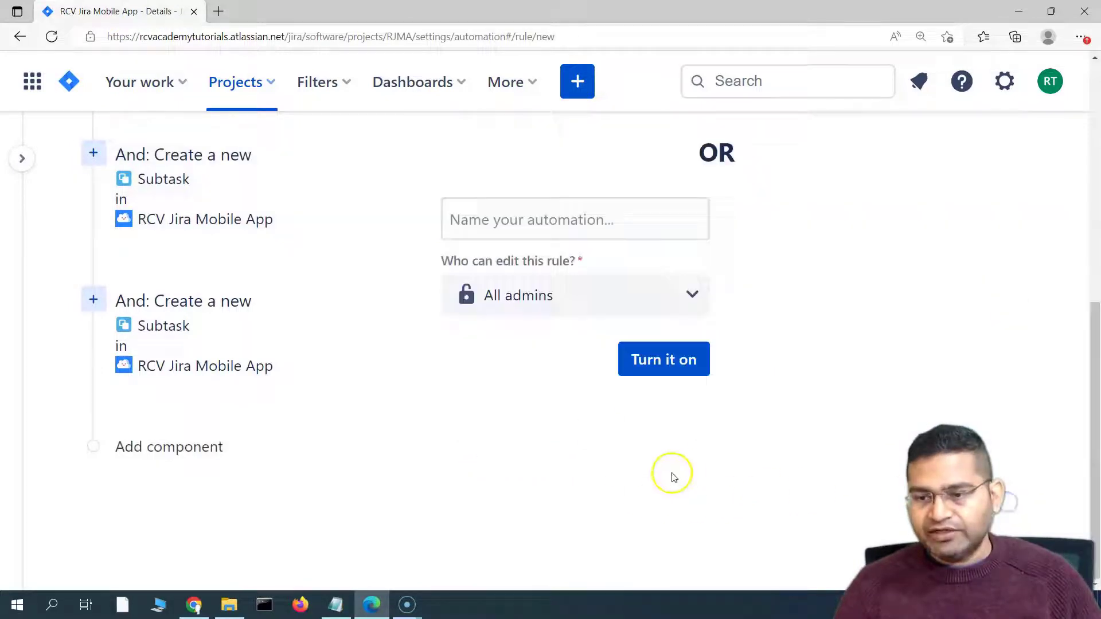
# - Review the Create sub-tasks action holding the development subtask and the rule's full chain of components
pyautogui.scroll(3, 153, 320)
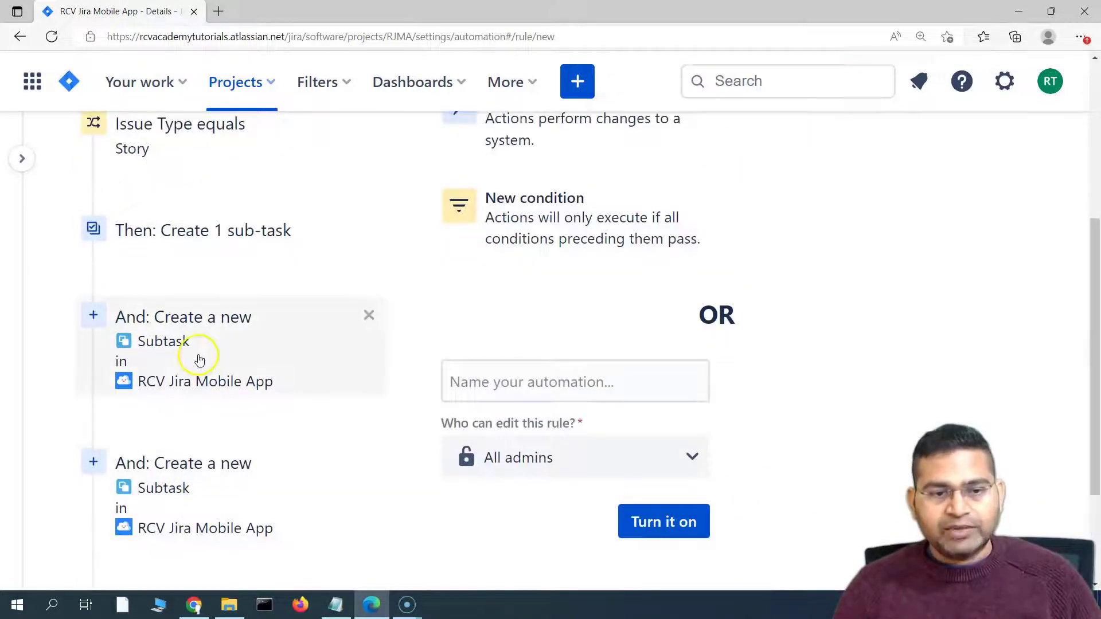
pyautogui.click(212, 232)
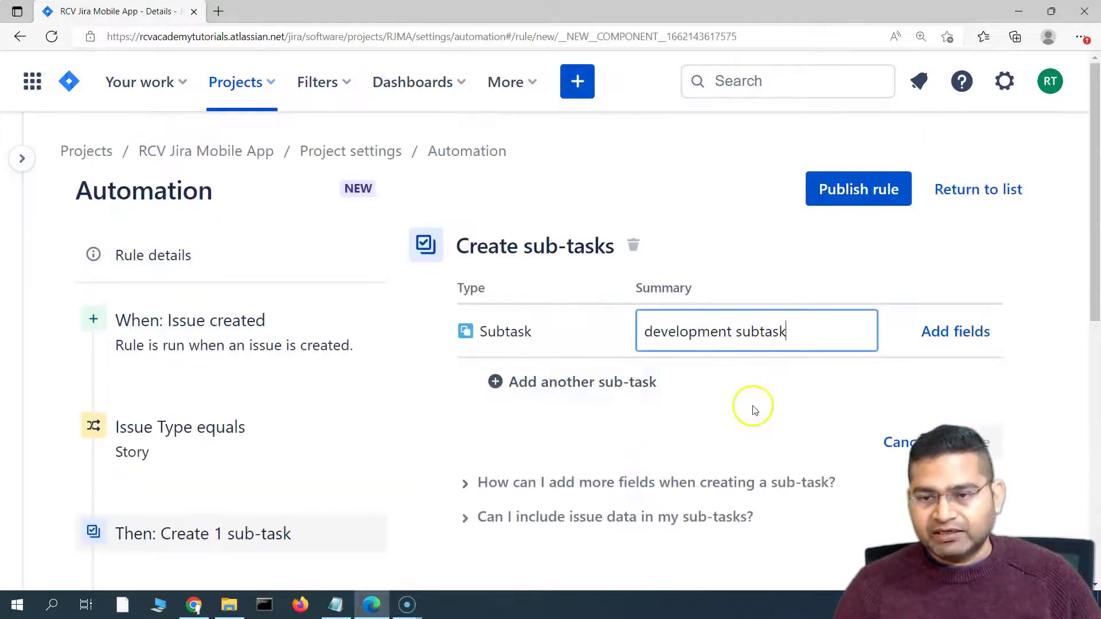
pyautogui.scroll(-5, 688, 413)
pyautogui.scroll(3, 196, 353)
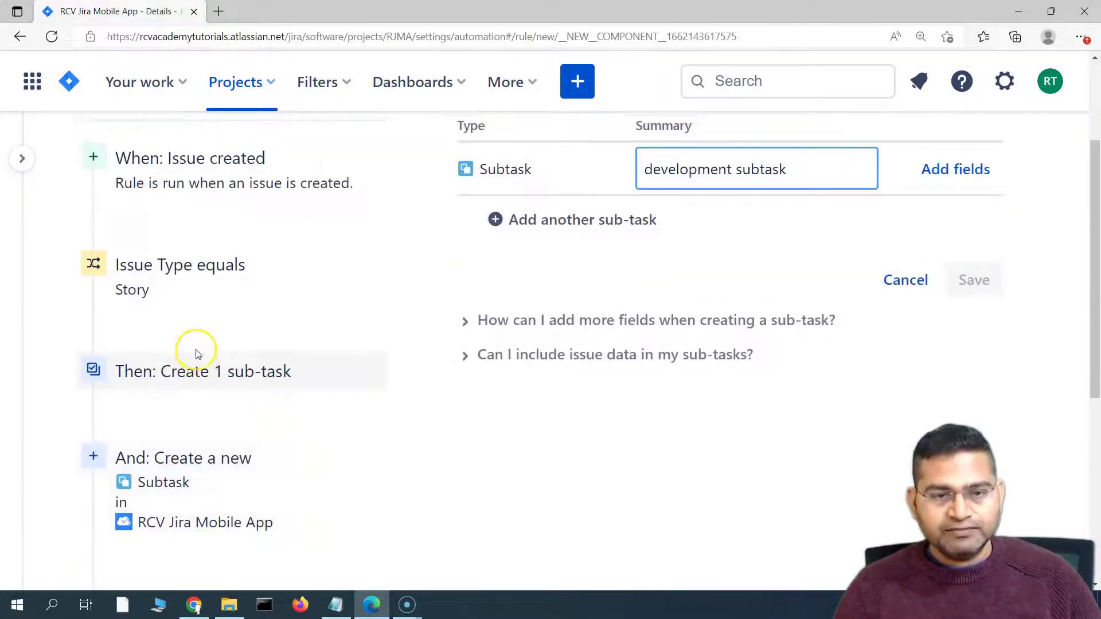
pyautogui.scroll(3, 196, 354)
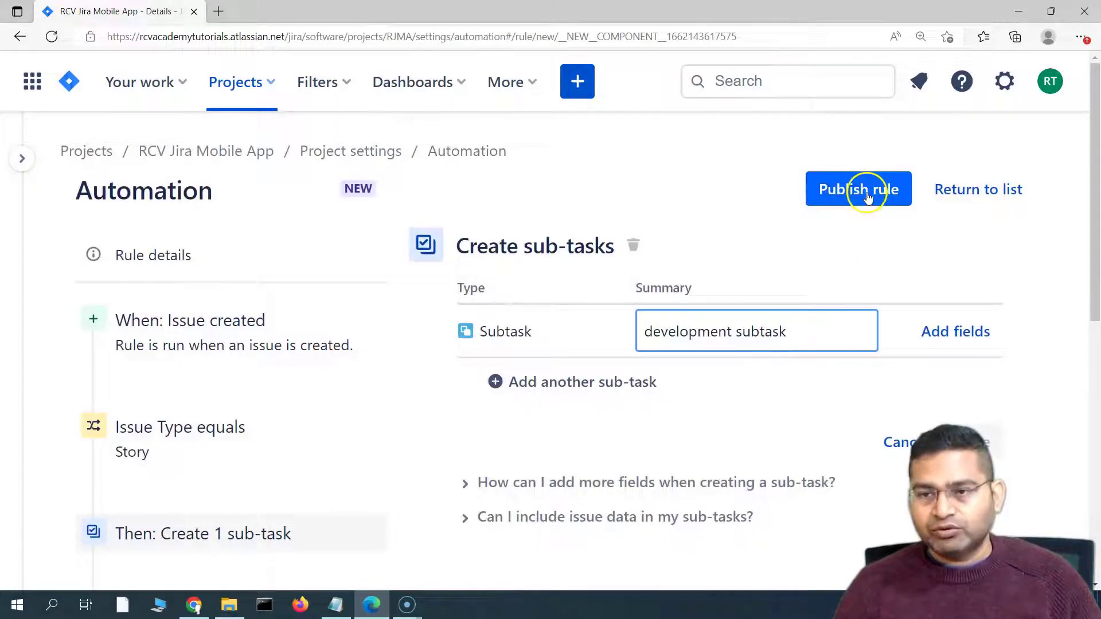
pyautogui.scroll(-4, 363, 447)
pyautogui.scroll(4, 270, 364)
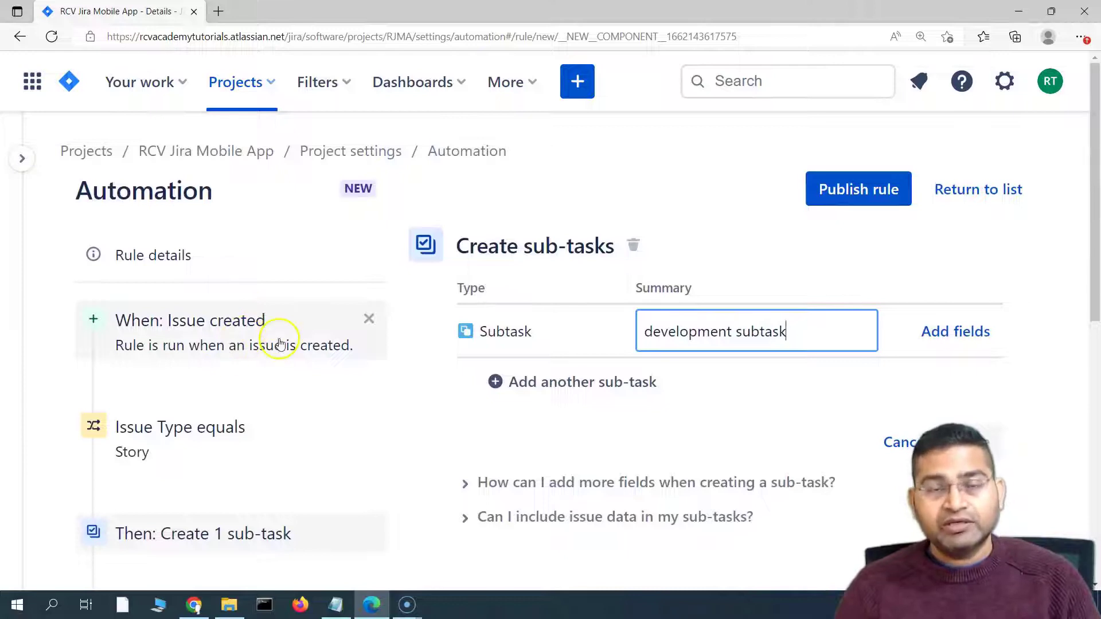
pyautogui.scroll(-4, 191, 451)
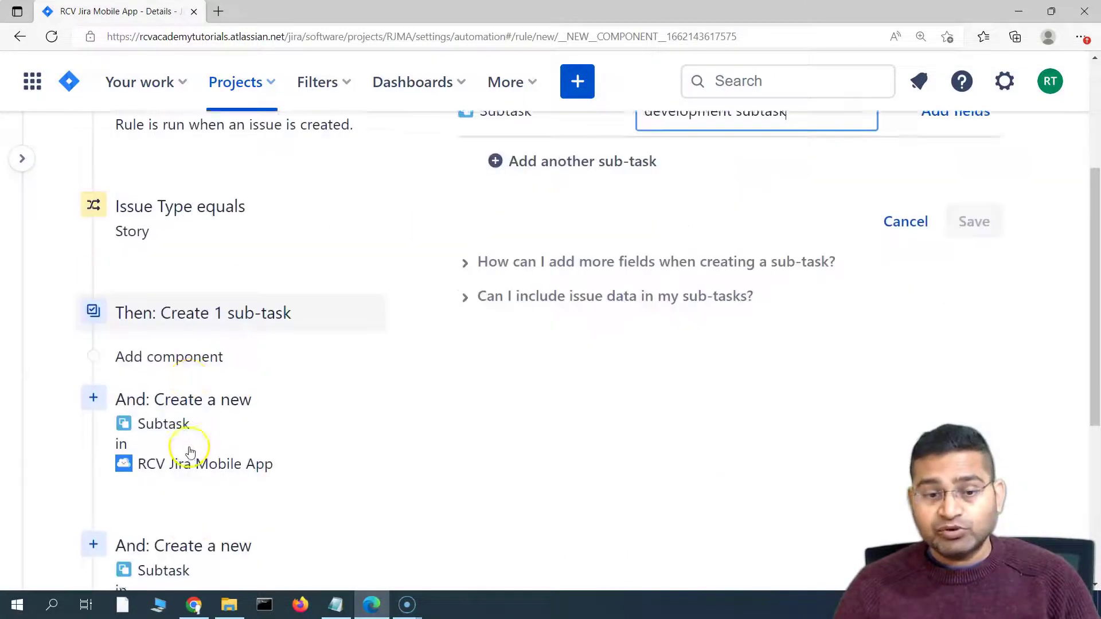
# - Examine the test subtask's Create issue action and its place between the other sub-task actions in the rule
pyautogui.click(225, 298)
pyautogui.scroll(4, 300, 290)
pyautogui.scroll(-4, 230, 436)
pyautogui.click(162, 411)
pyautogui.scroll(-5, 631, 445)
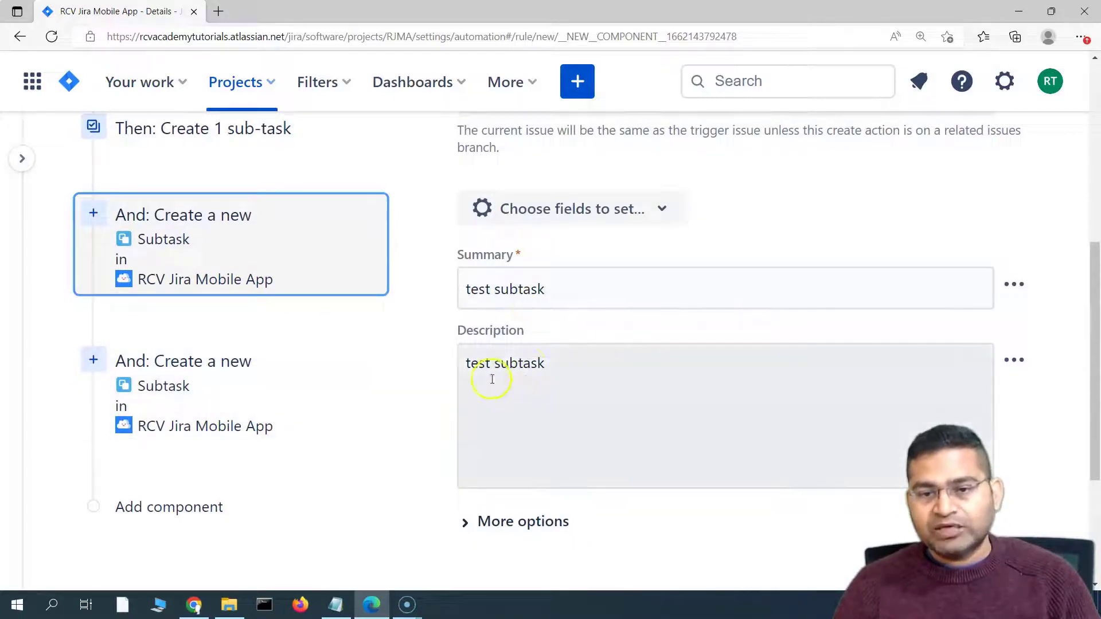
pyautogui.scroll(3, 567, 396)
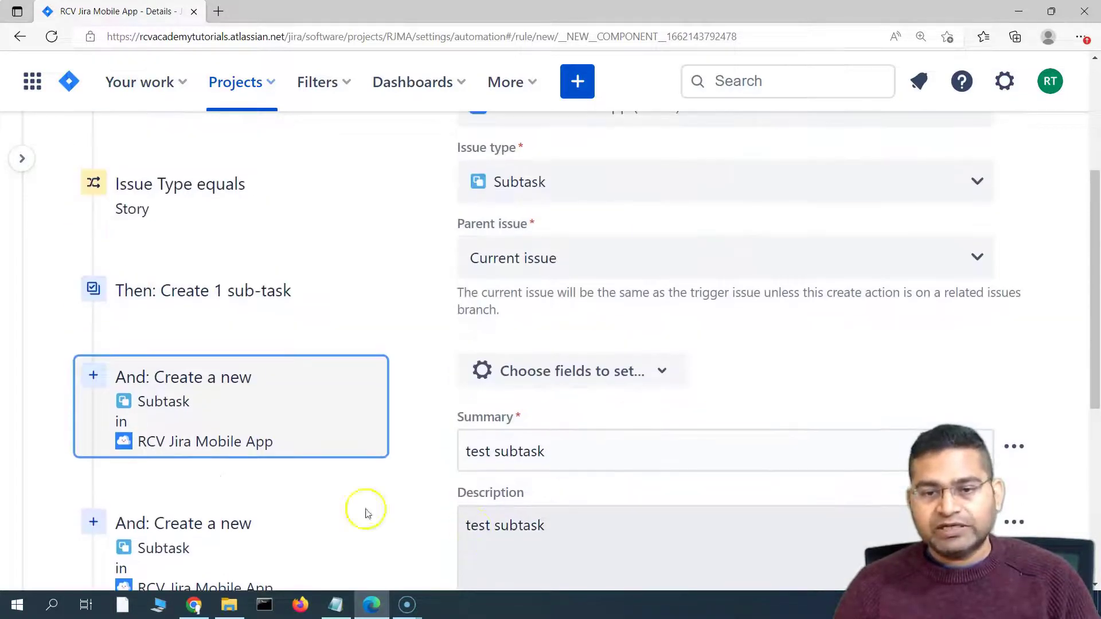
pyautogui.scroll(-3, 200, 487)
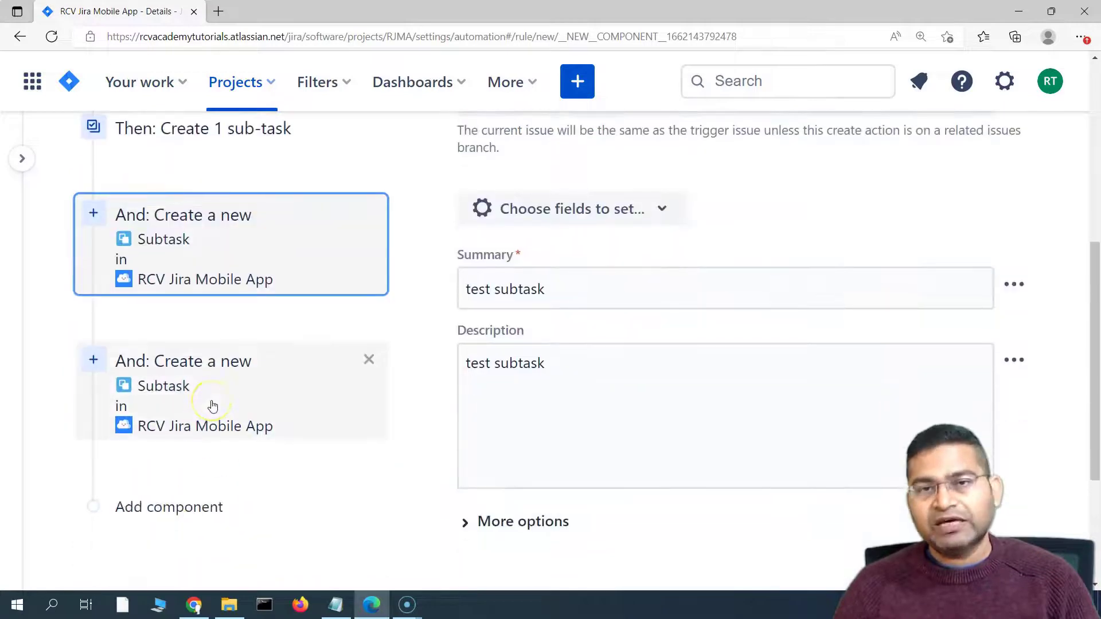
pyautogui.scroll(3, 278, 453)
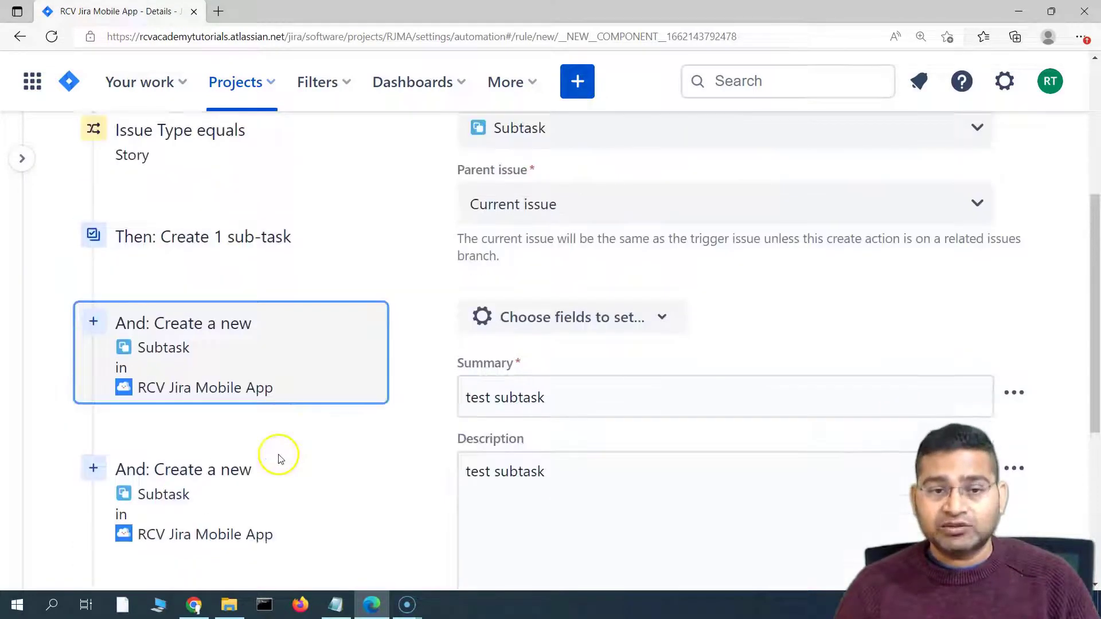
pyautogui.scroll(-1, 287, 465)
pyautogui.scroll(4, 265, 315)
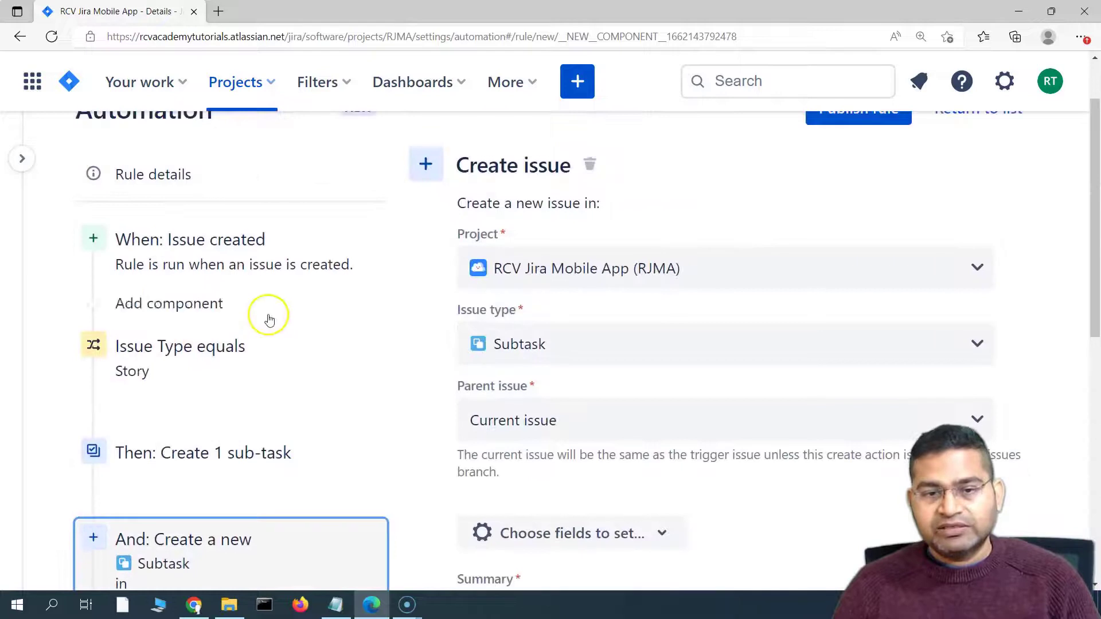
pyautogui.scroll(2, 768, 275)
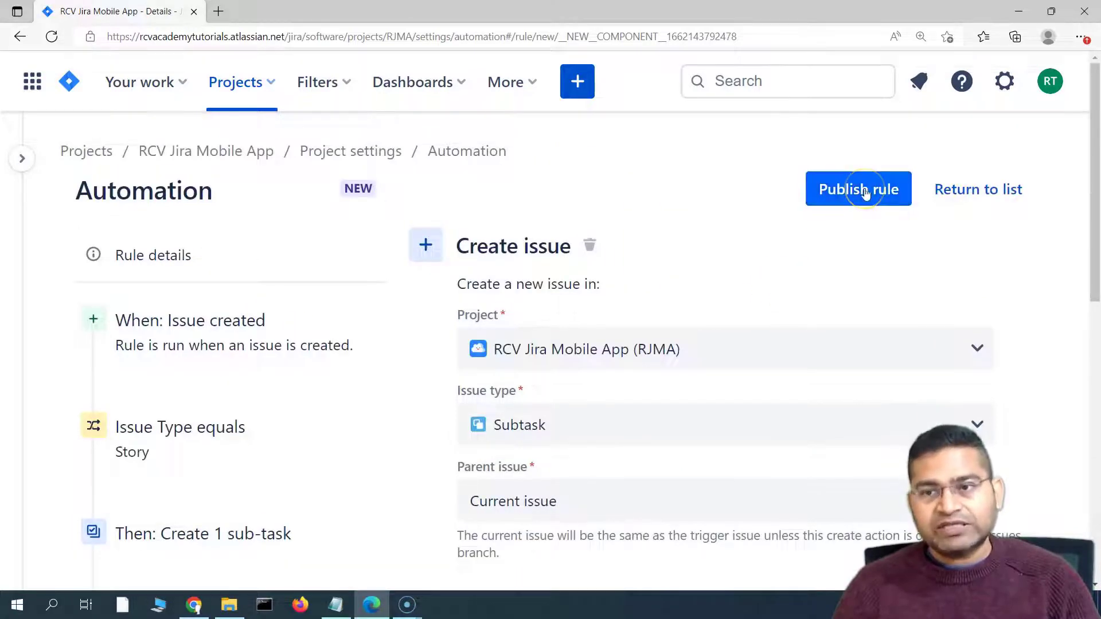
pyautogui.click(347, 201)
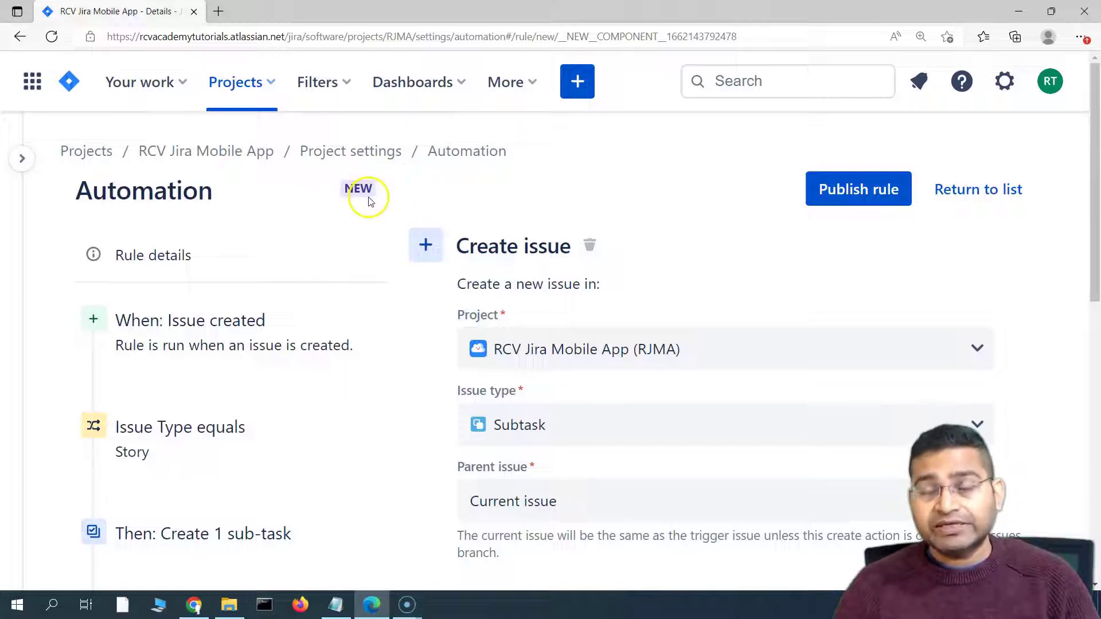
# - Publish the rule under the name "create 3 subtasks for new story" and turn it on
pyautogui.click(863, 195)
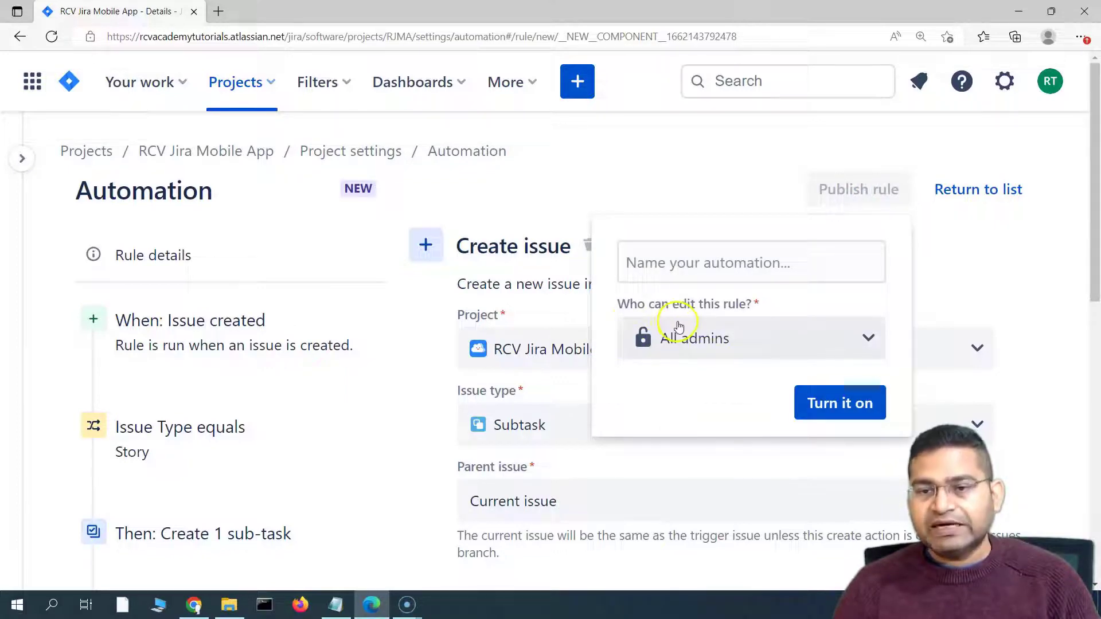
pyautogui.click(757, 348)
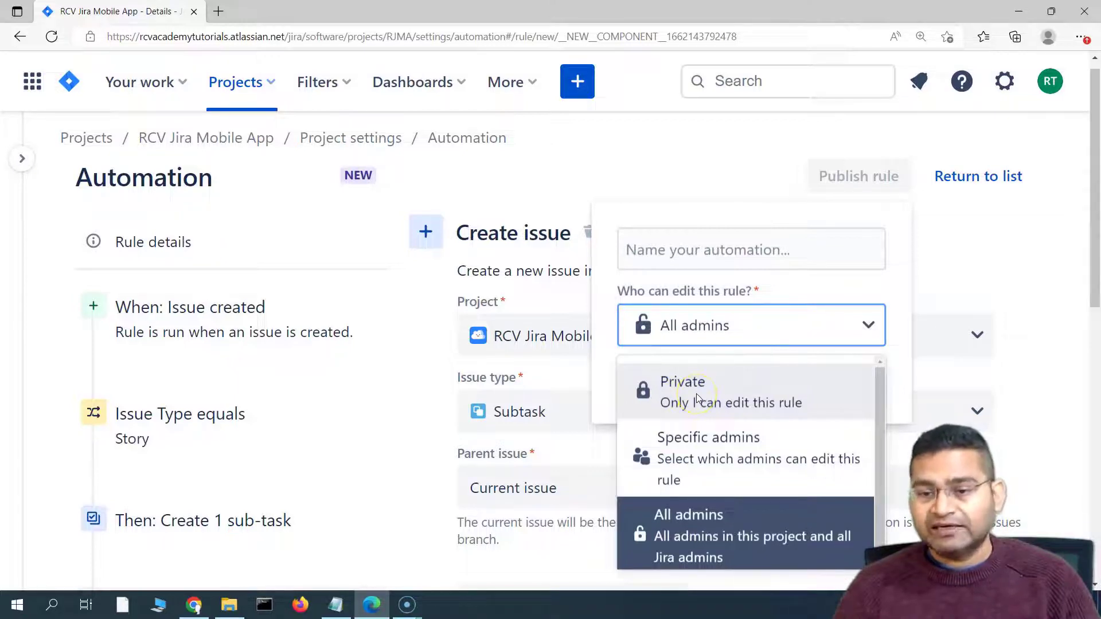
pyautogui.click(752, 252)
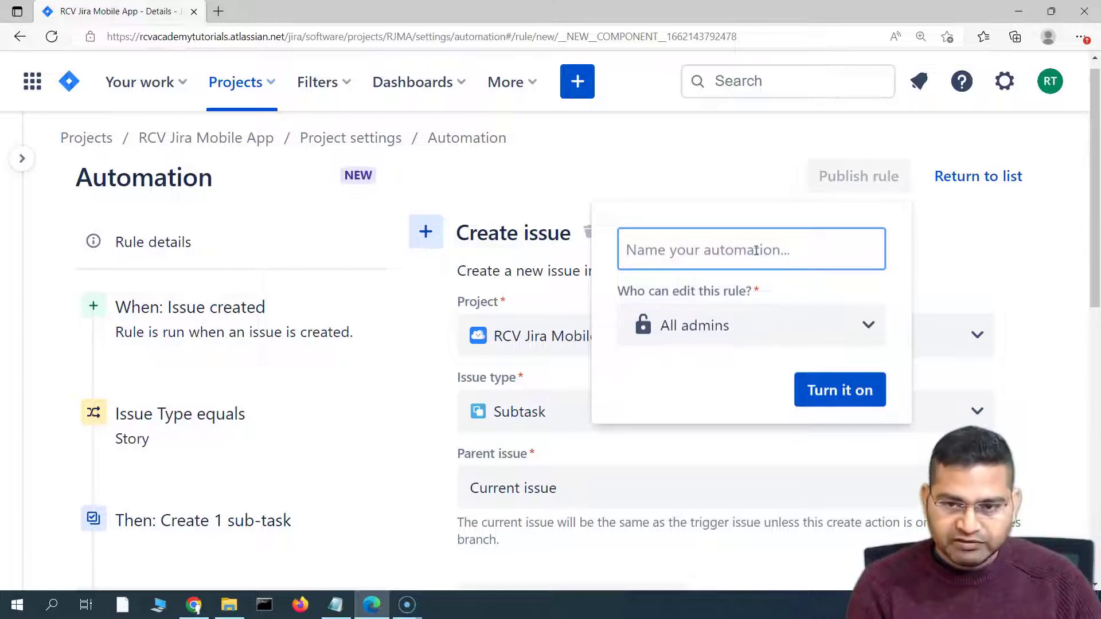
pyautogui.write('create subtasks')
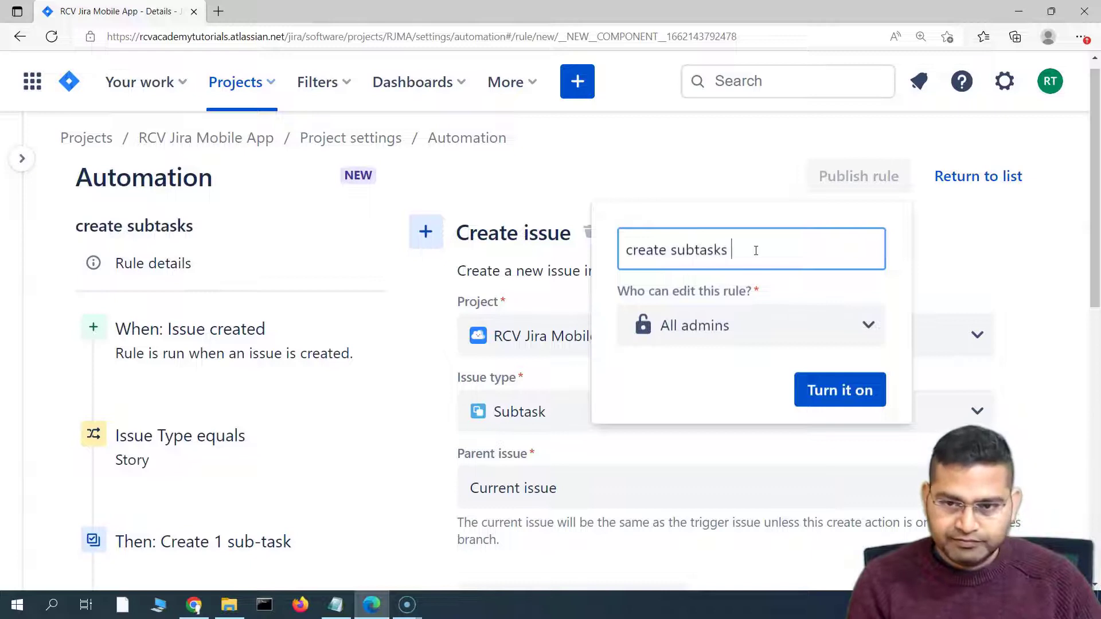
pyautogui.write('for st')
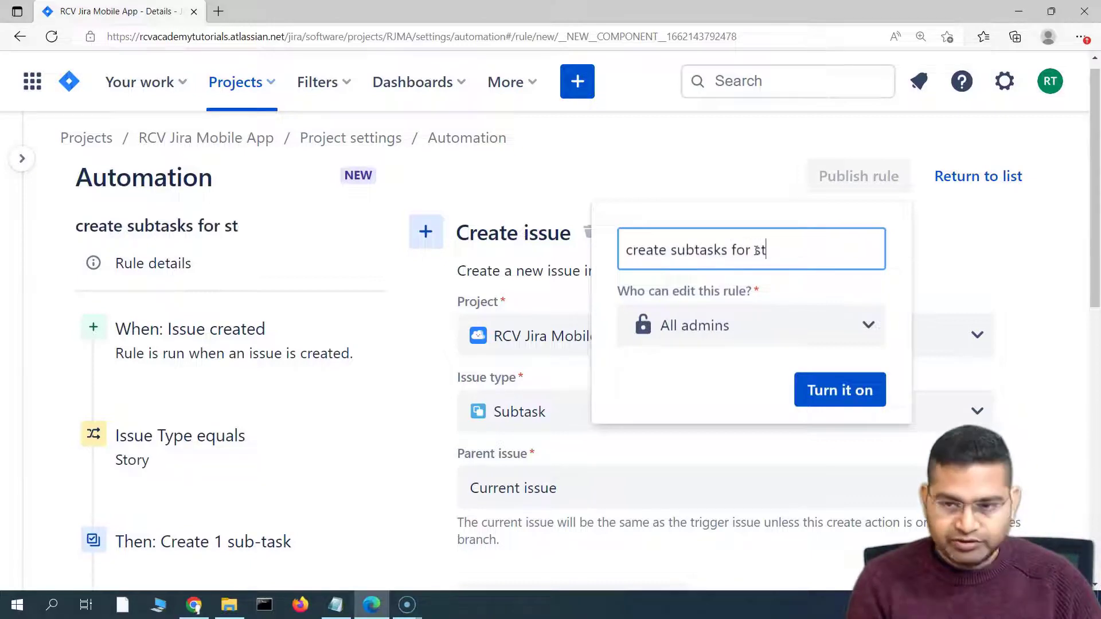
pyautogui.write('ory')
pyautogui.write('3 ')
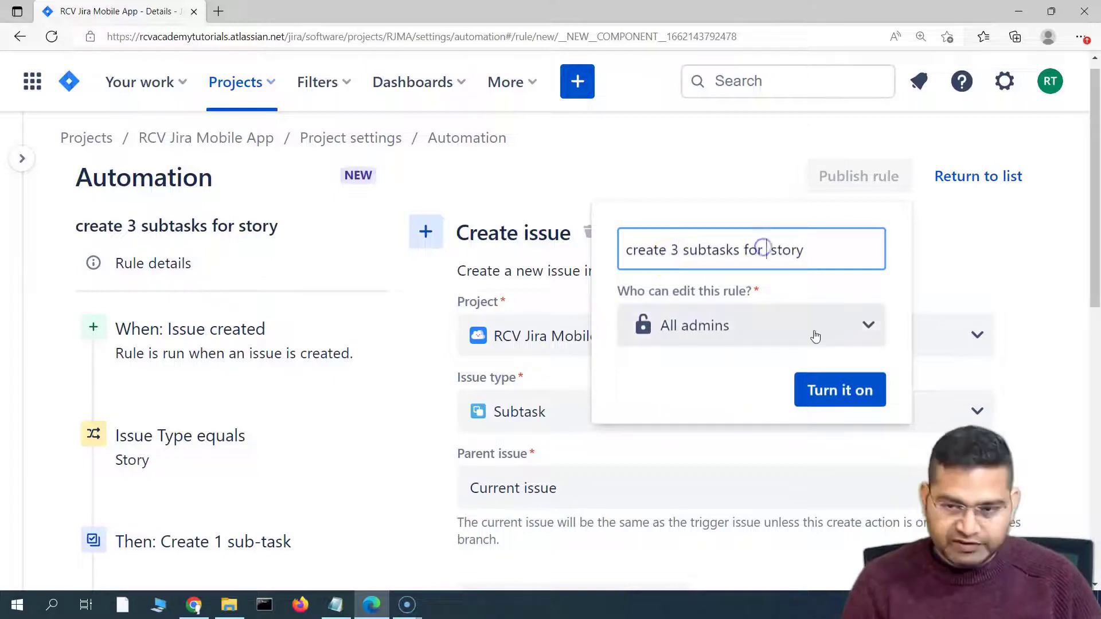
pyautogui.write(' new')
pyautogui.click(840, 391)
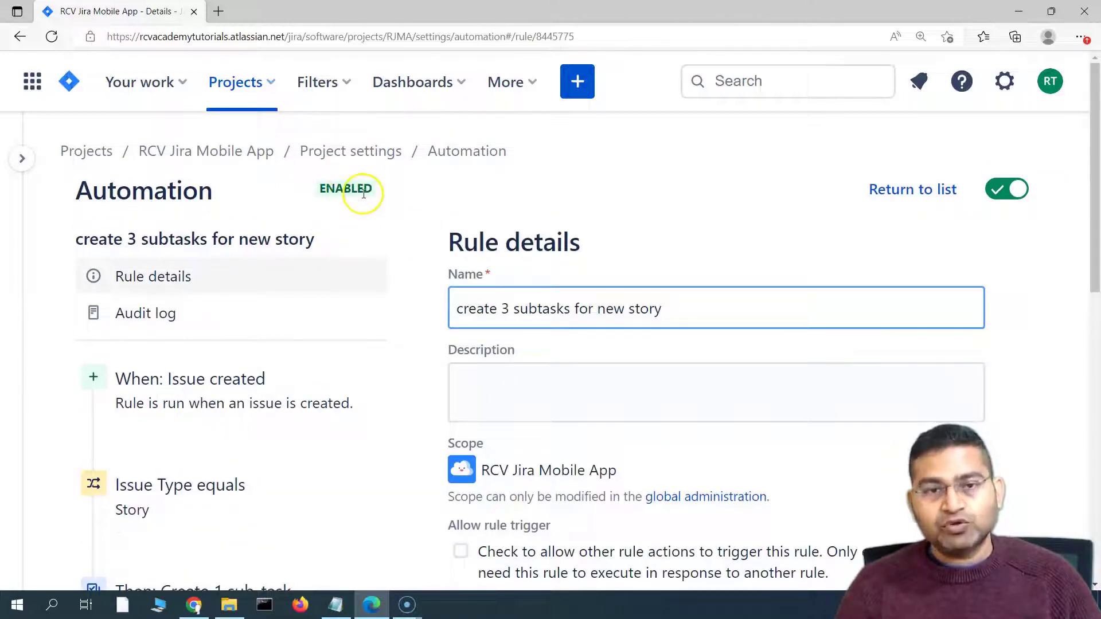
# - Look through the published rule's details, including owner, actor and edit permission, and return to the project's rule list
pyautogui.scroll(-7, 407, 356)
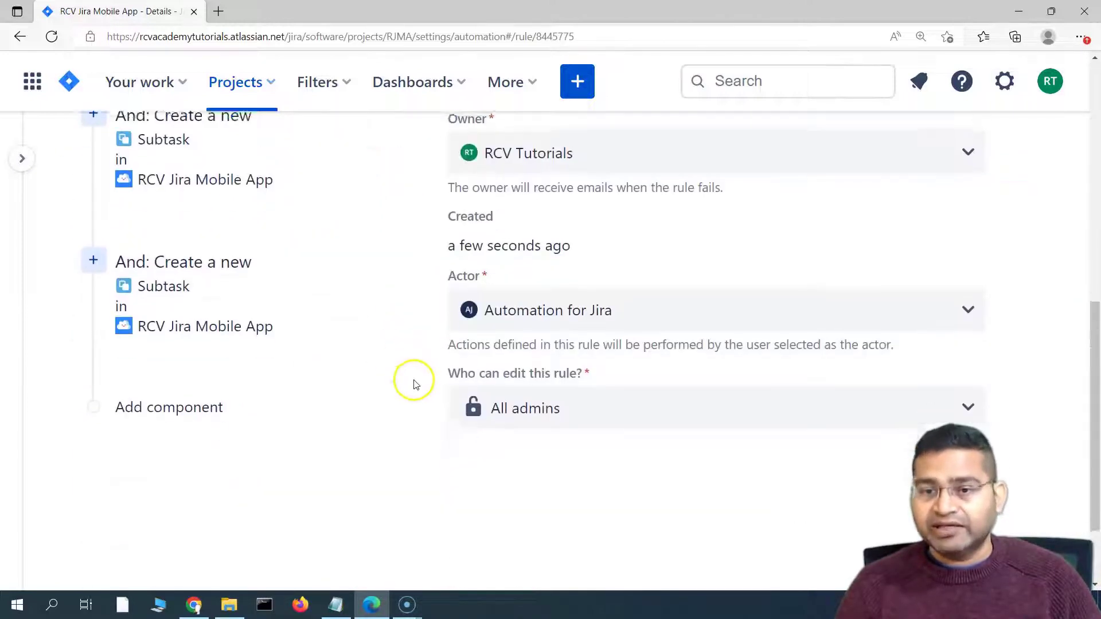
pyautogui.scroll(7, 425, 447)
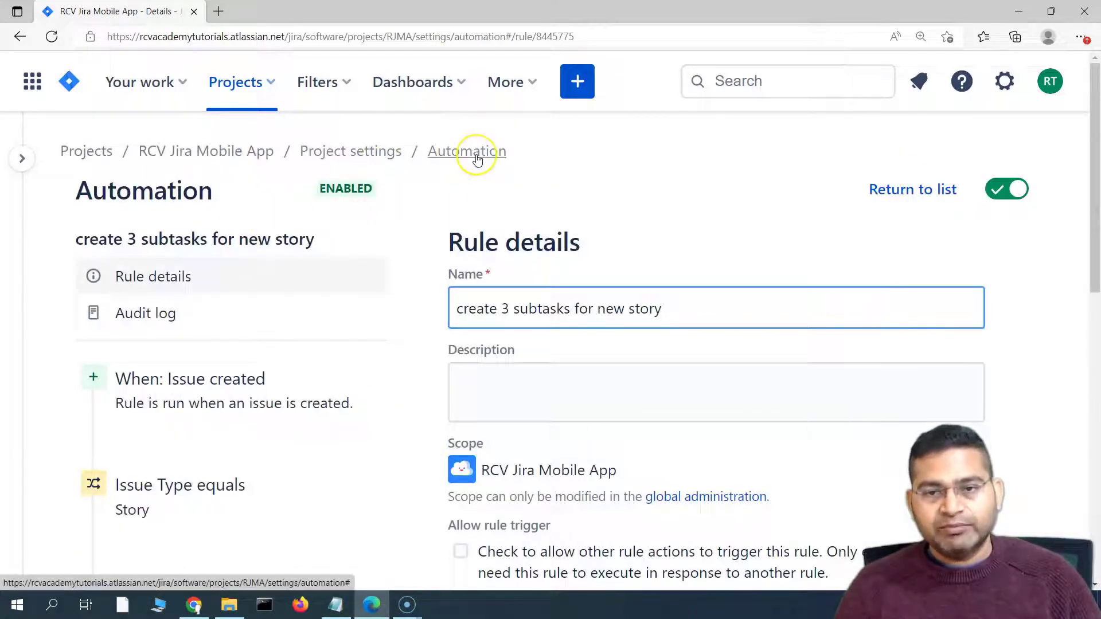
pyautogui.click(912, 192)
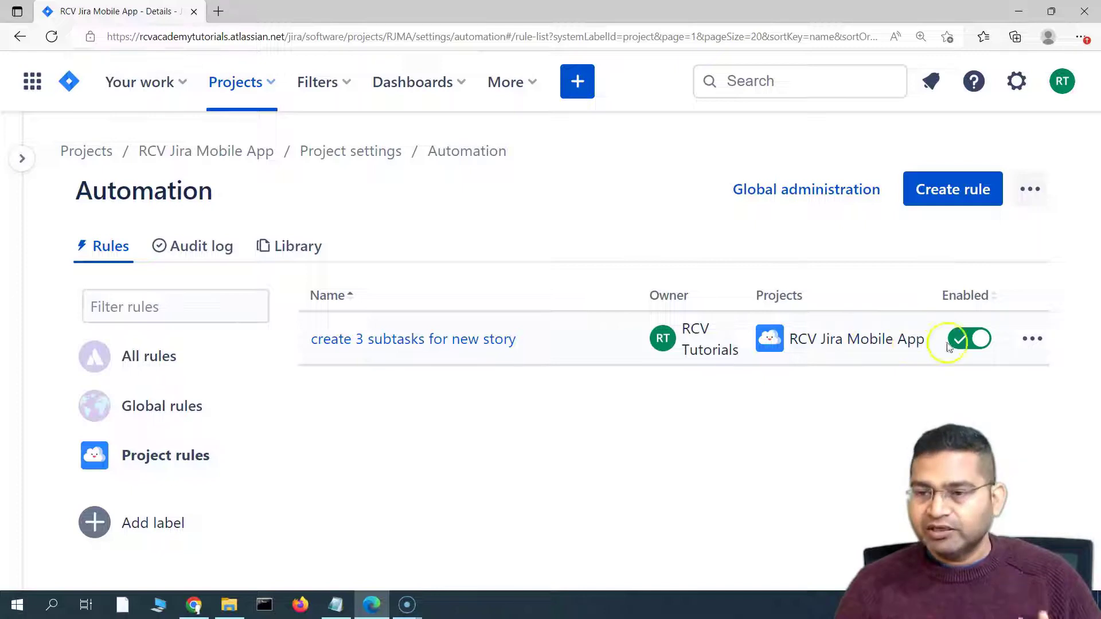
# - Create a Story in the RCV Jira Mobile App project with the summary "sample story for jira automation"
pyautogui.click(578, 83)
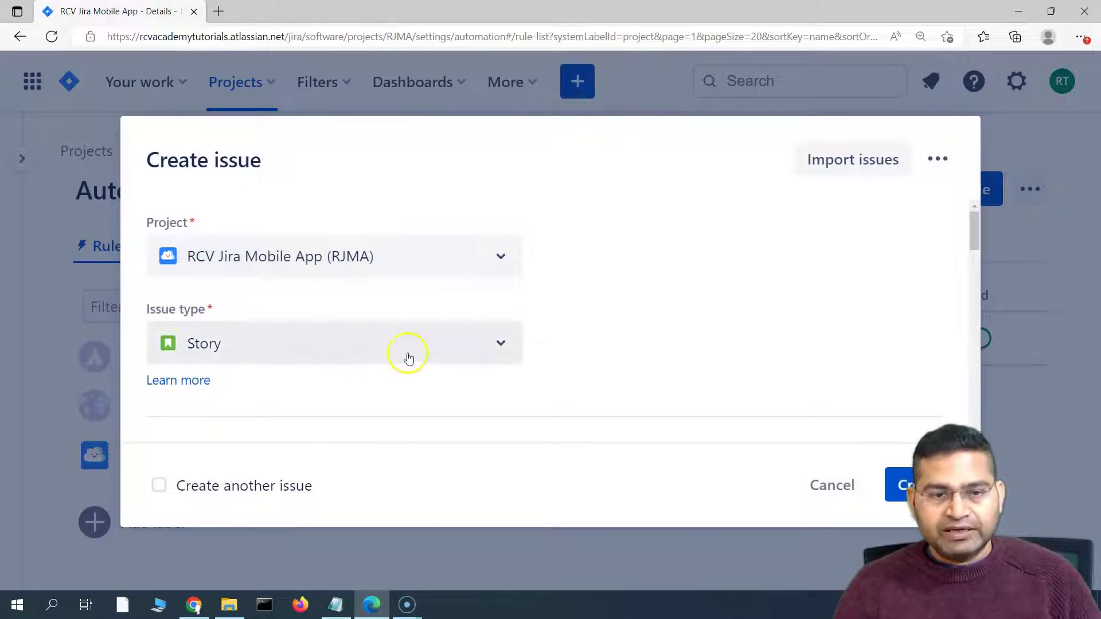
pyautogui.scroll(-3, 228, 360)
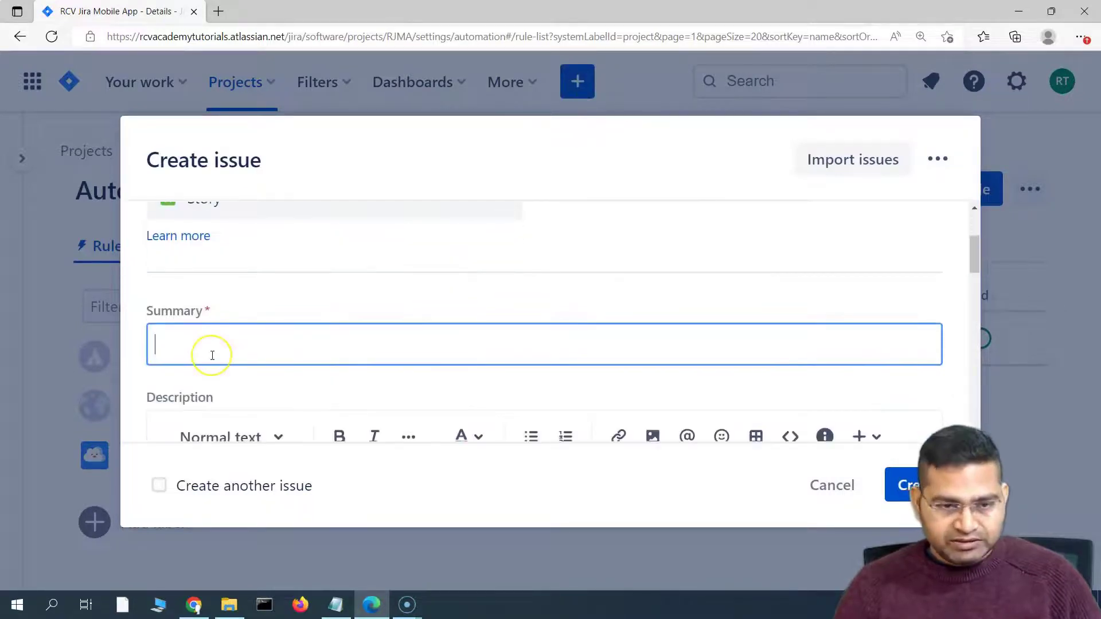
pyautogui.write('s')
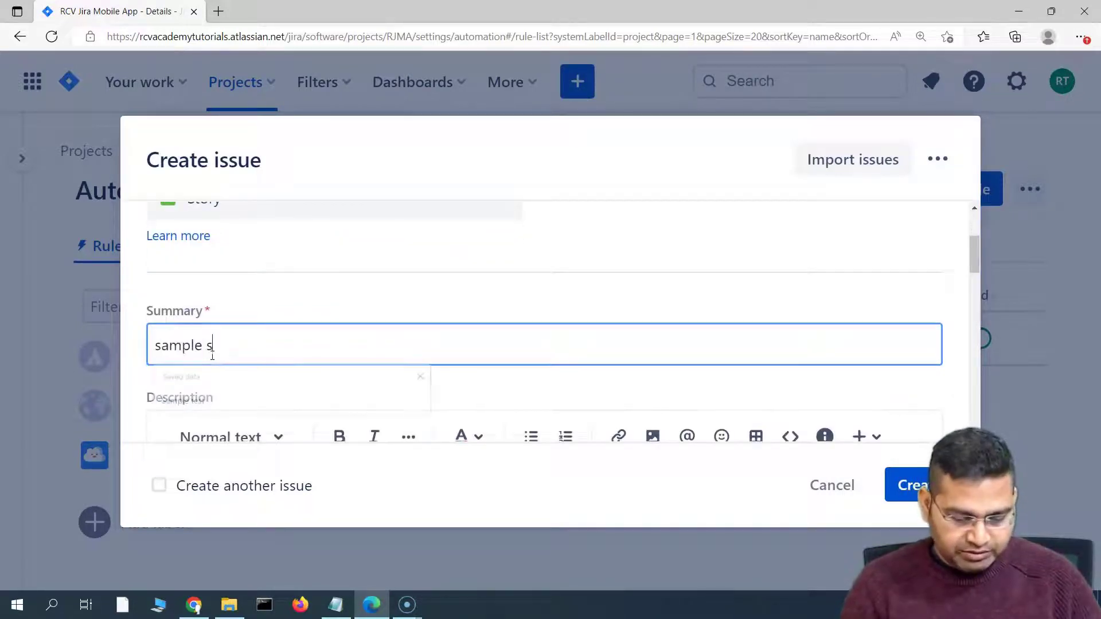
pyautogui.write('tory for jira automation')
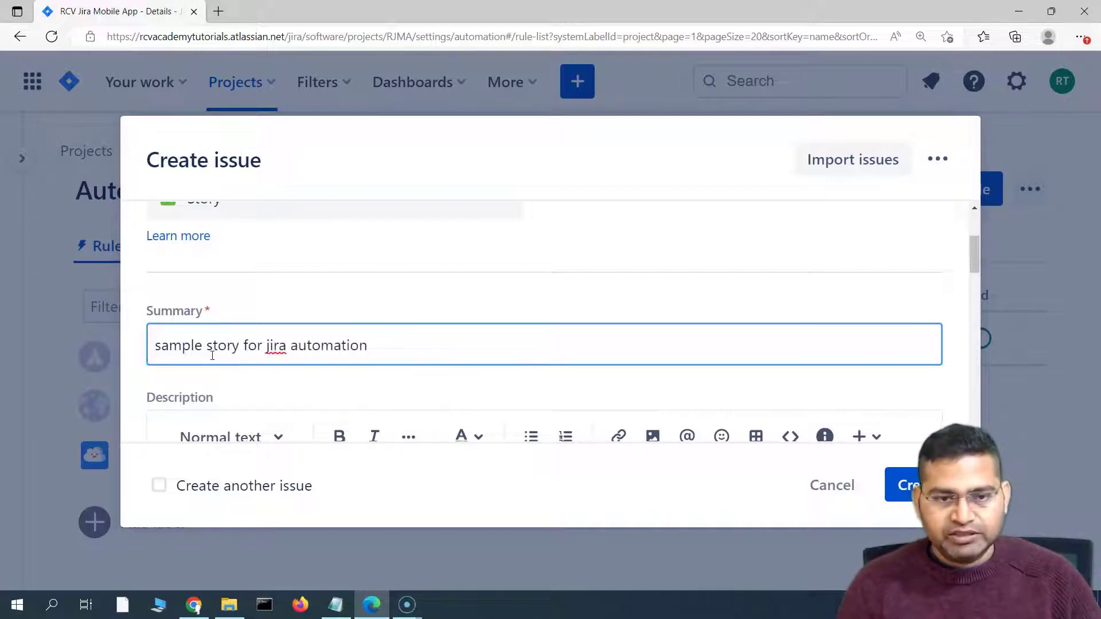
pyautogui.moveTo(369, 344); pyautogui.dragTo(147, 351)
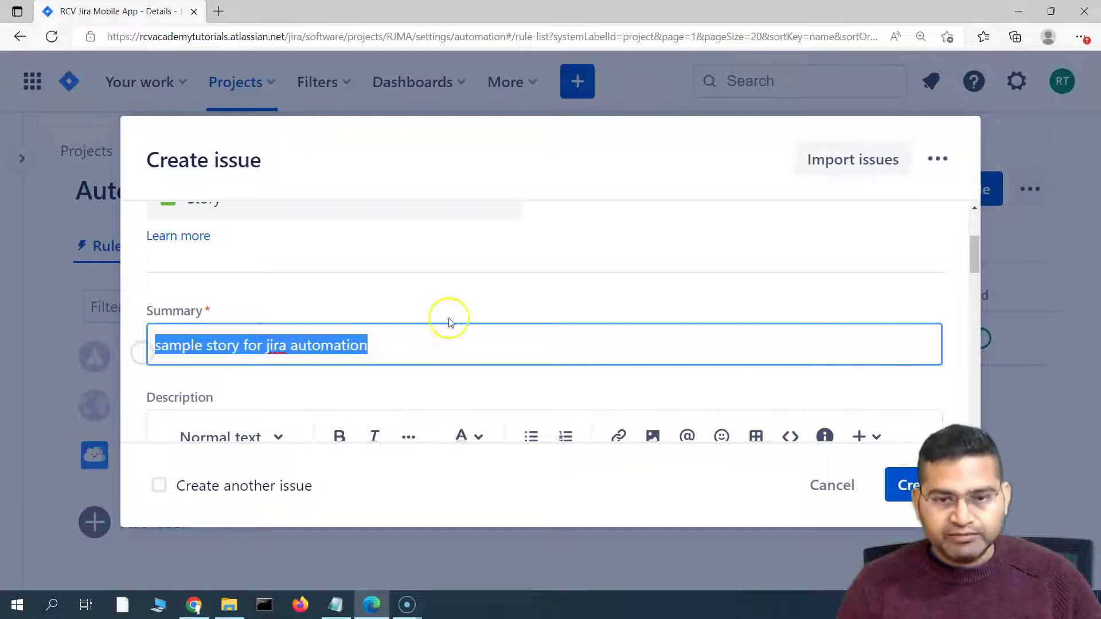
pyautogui.scroll(-15, 458, 356)
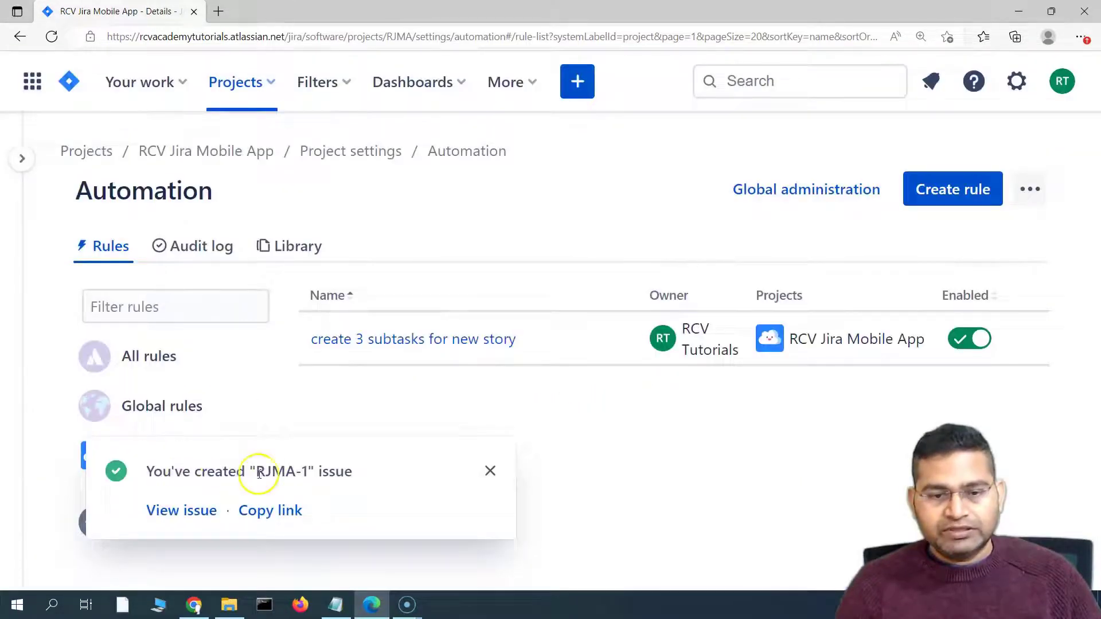
# - View the newly created sample story and examine its list of child issues
pyautogui.click(194, 517)
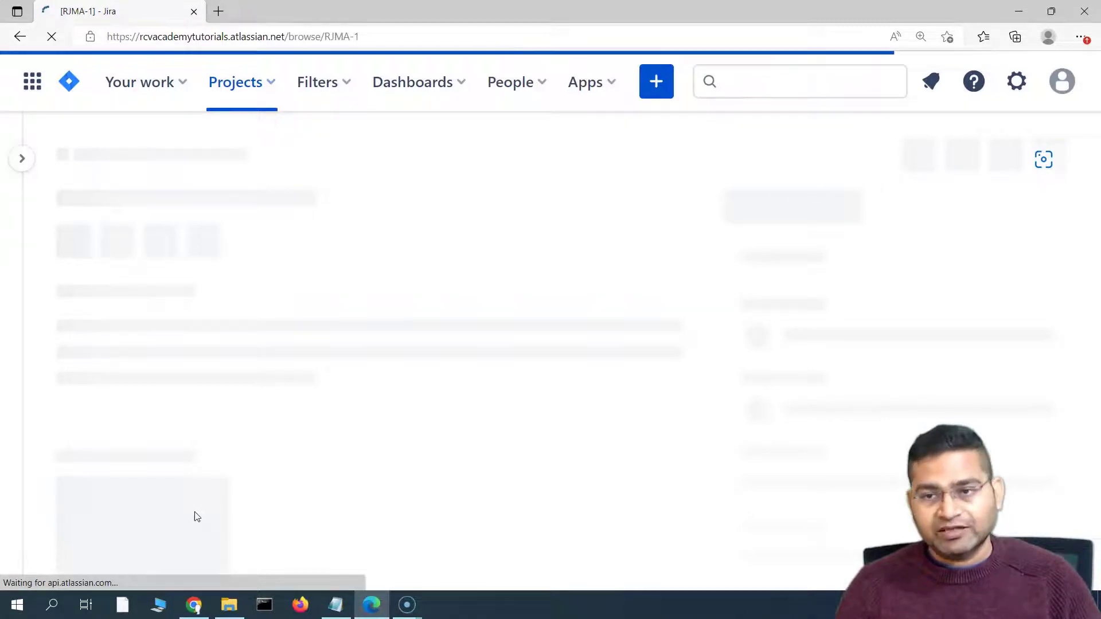
pyautogui.scroll(-3, 398, 378)
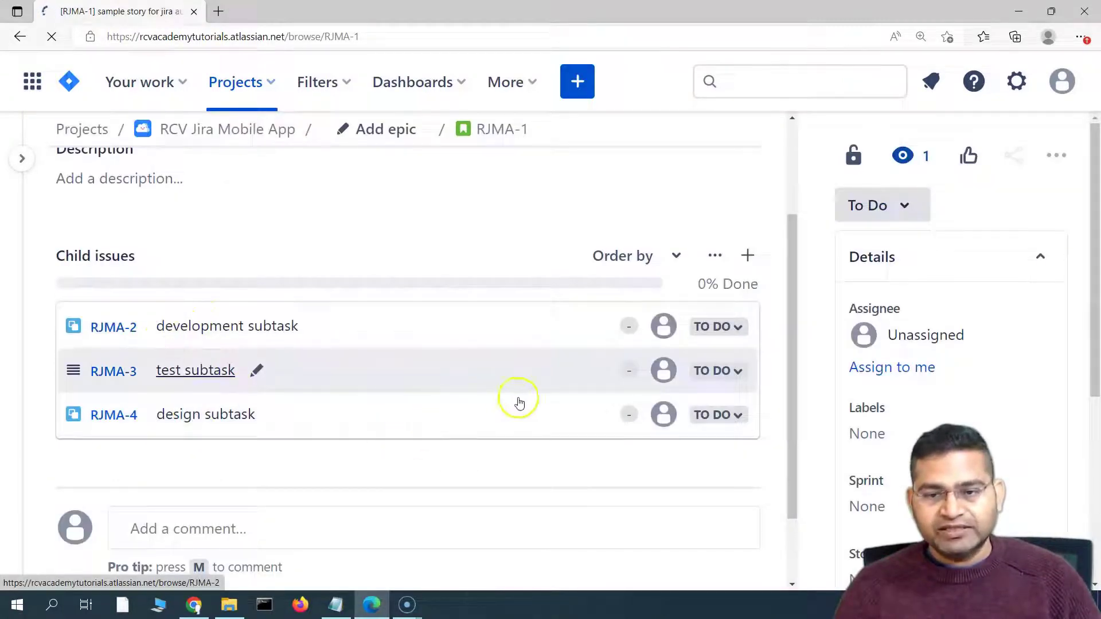
pyautogui.scroll(2, 199, 220)
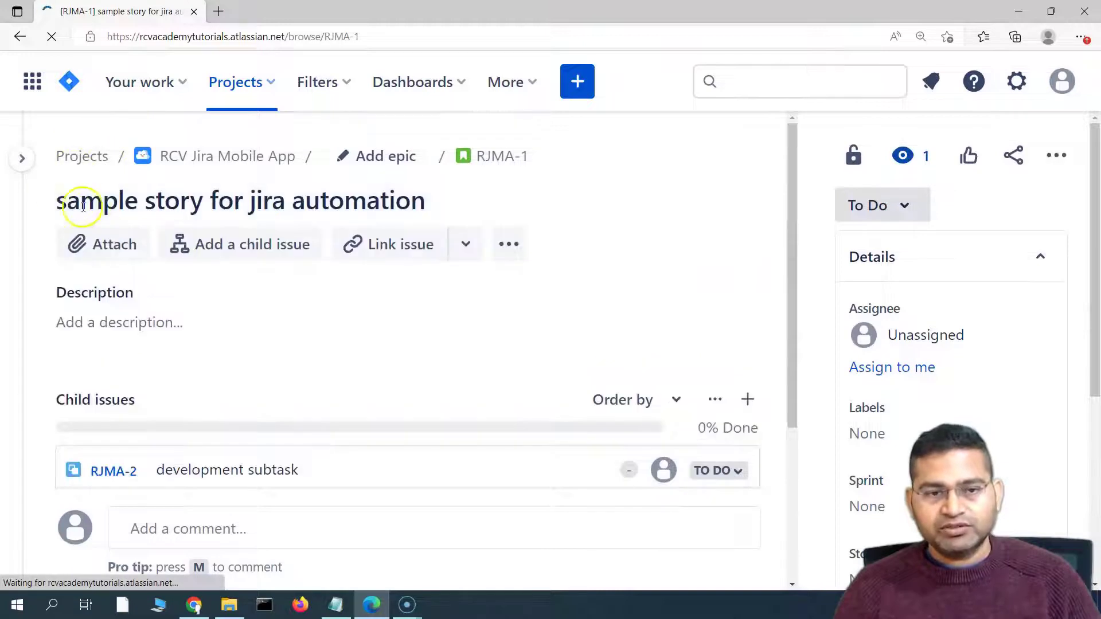
pyautogui.scroll(-4, 565, 312)
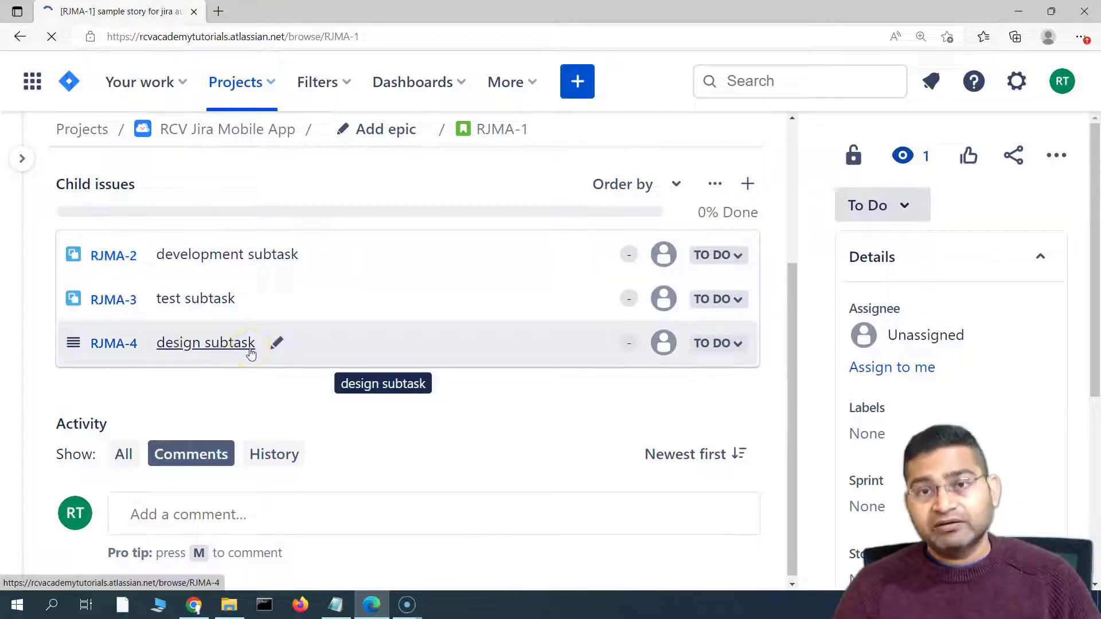
pyautogui.click(365, 352)
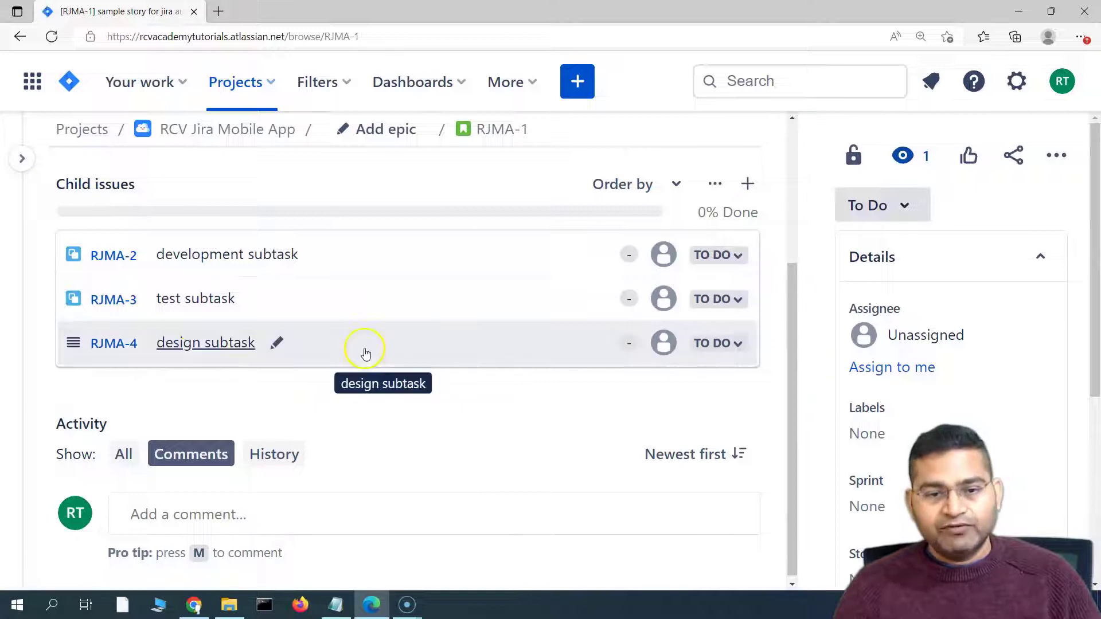
# - Inspect the design subtask's description and labels, and return to the parent story to recheck its child issues
pyautogui.click(112, 344)
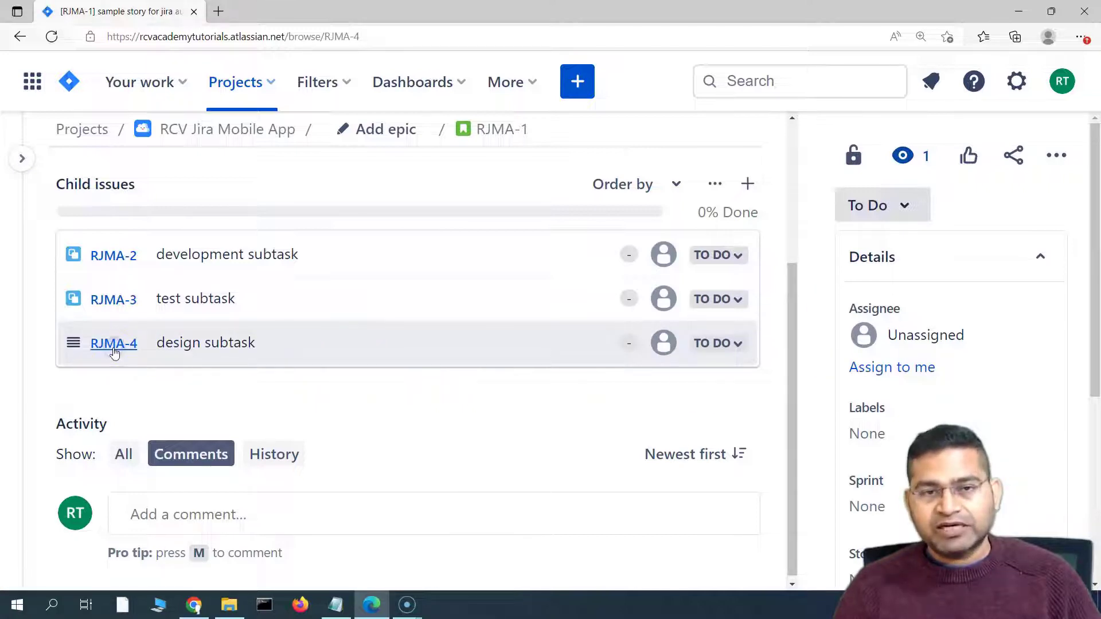
pyautogui.click(538, 407)
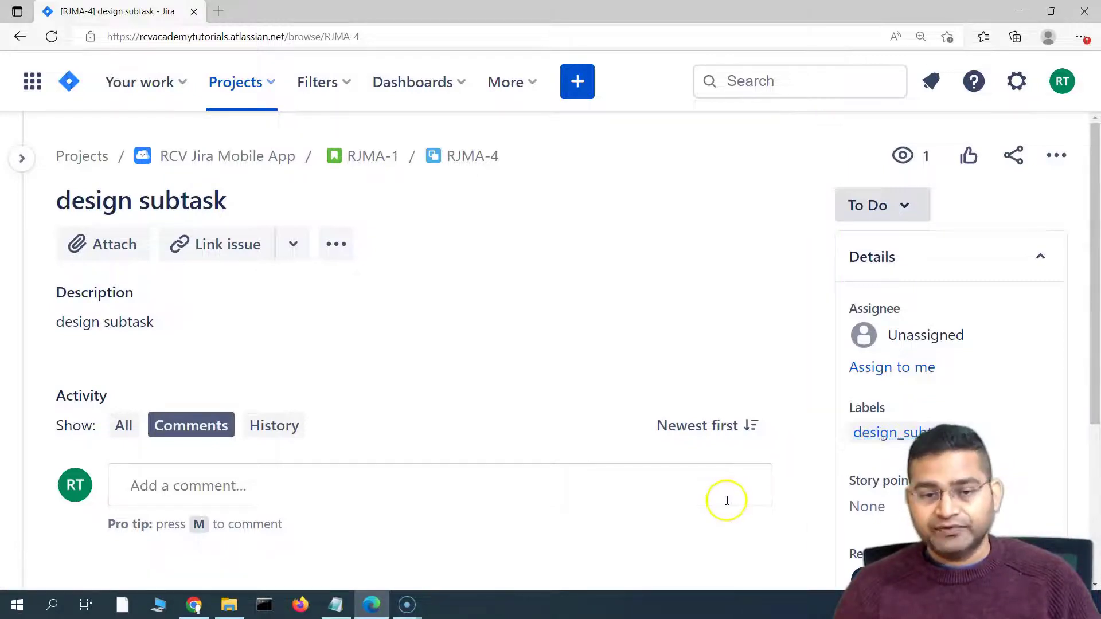
pyautogui.click(379, 162)
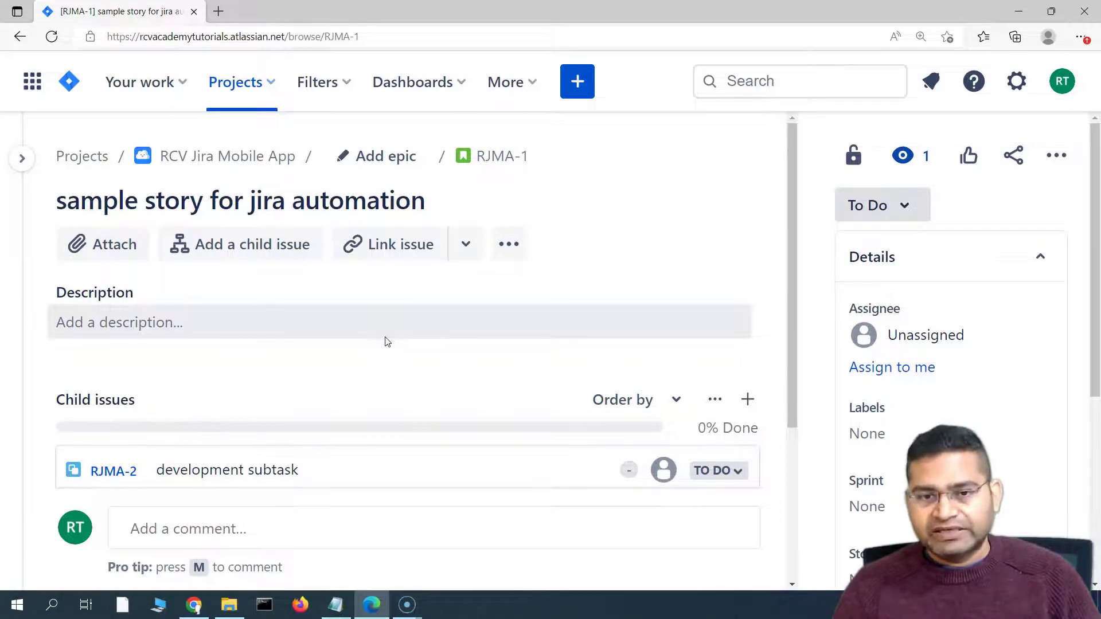
pyautogui.scroll(-4, 387, 342)
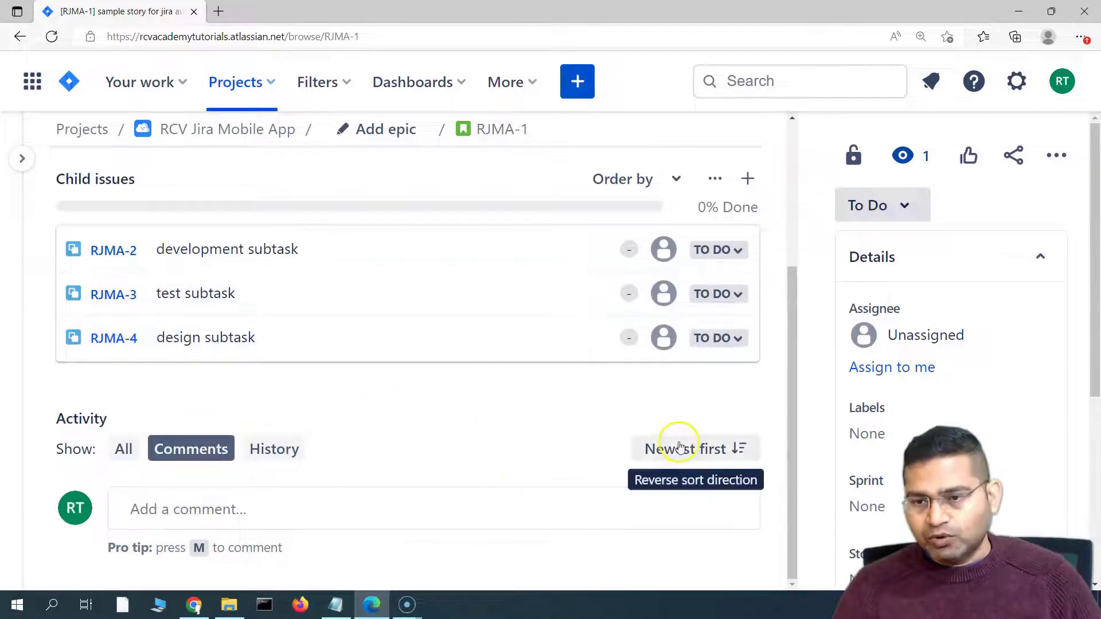
pyautogui.scroll(5, 484, 400)
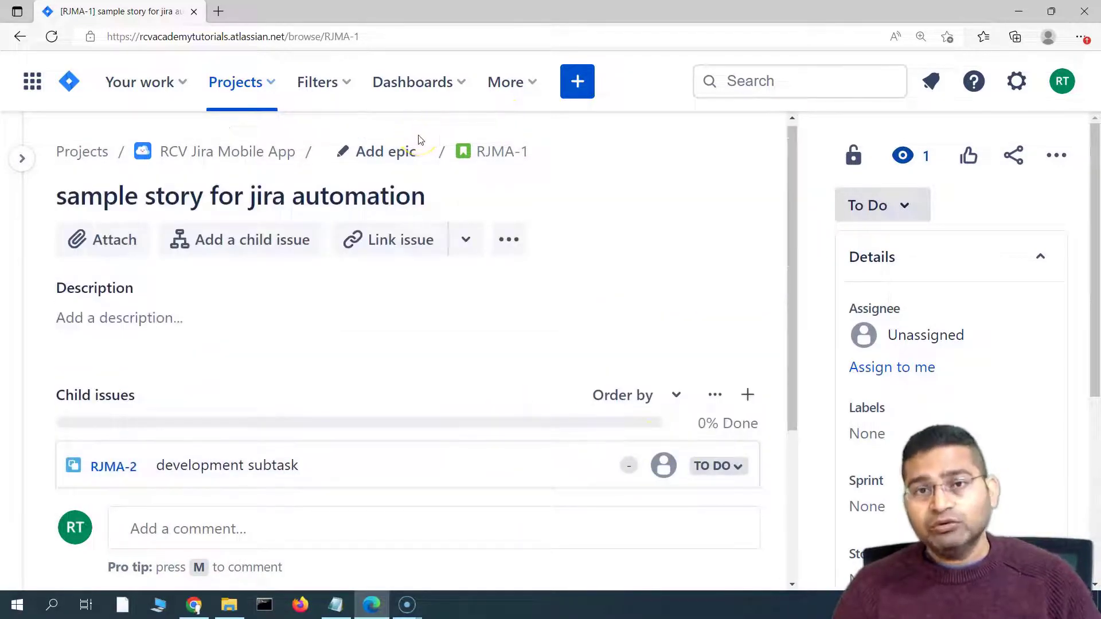
pyautogui.scroll(-4, 678, 347)
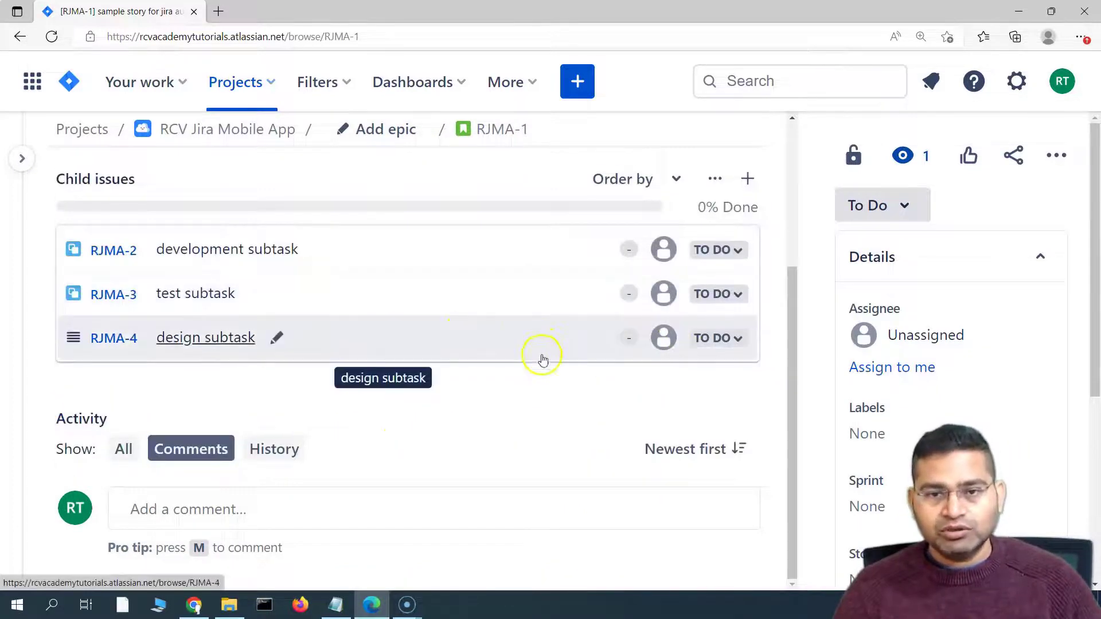
pyautogui.scroll(3, 541, 359)
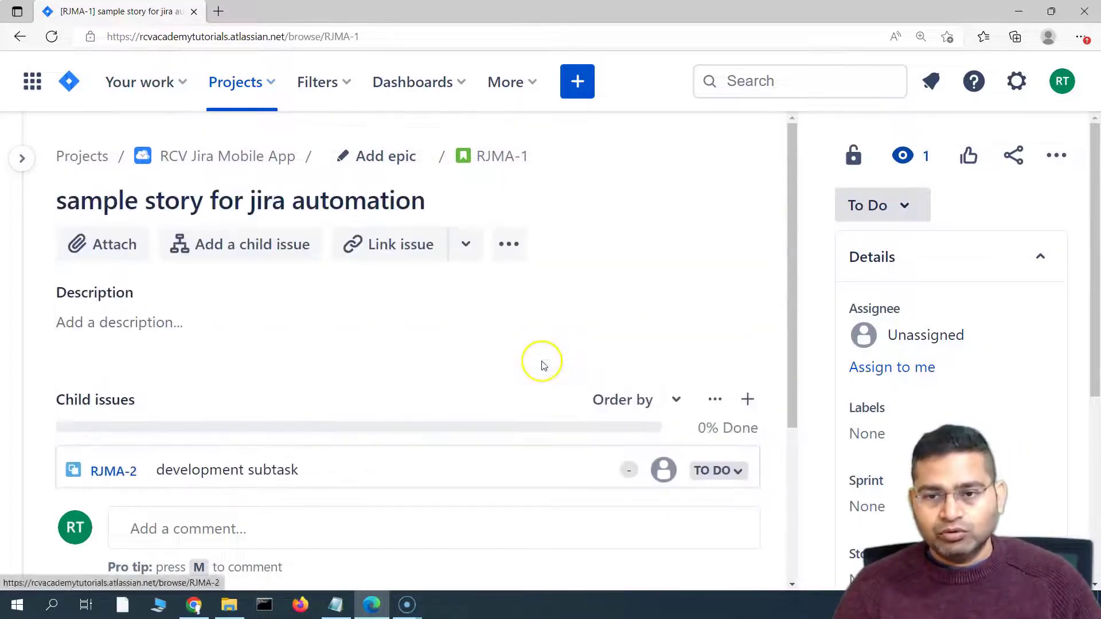
# - Create a Bug with the summary "test bug for jira automation" and view it to check for child issues
pyautogui.click(580, 89)
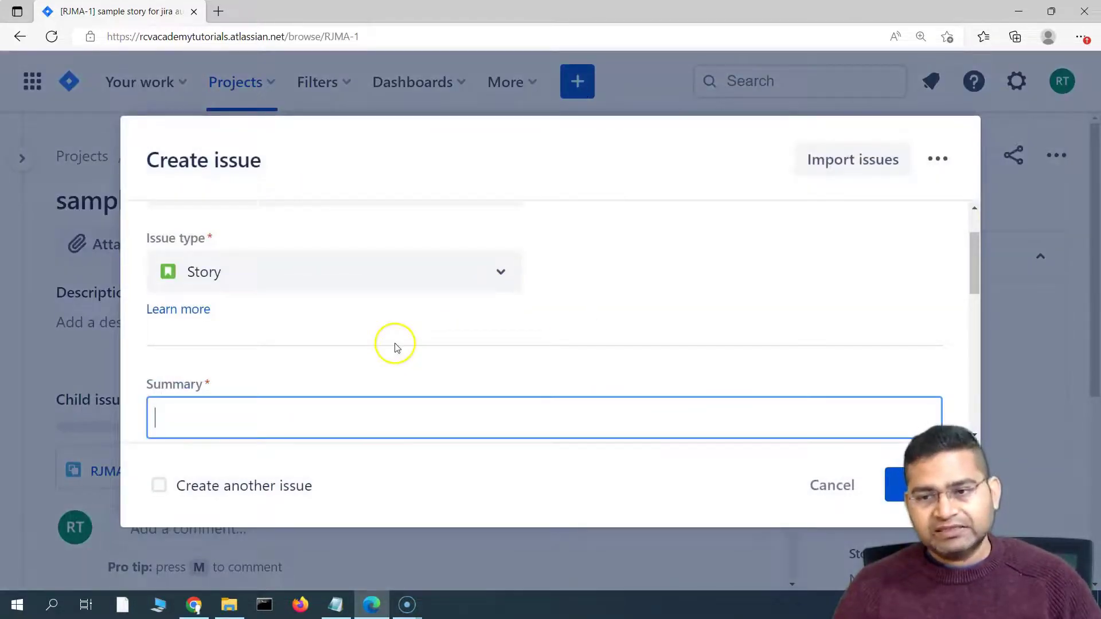
pyautogui.scroll(2, 555, 319)
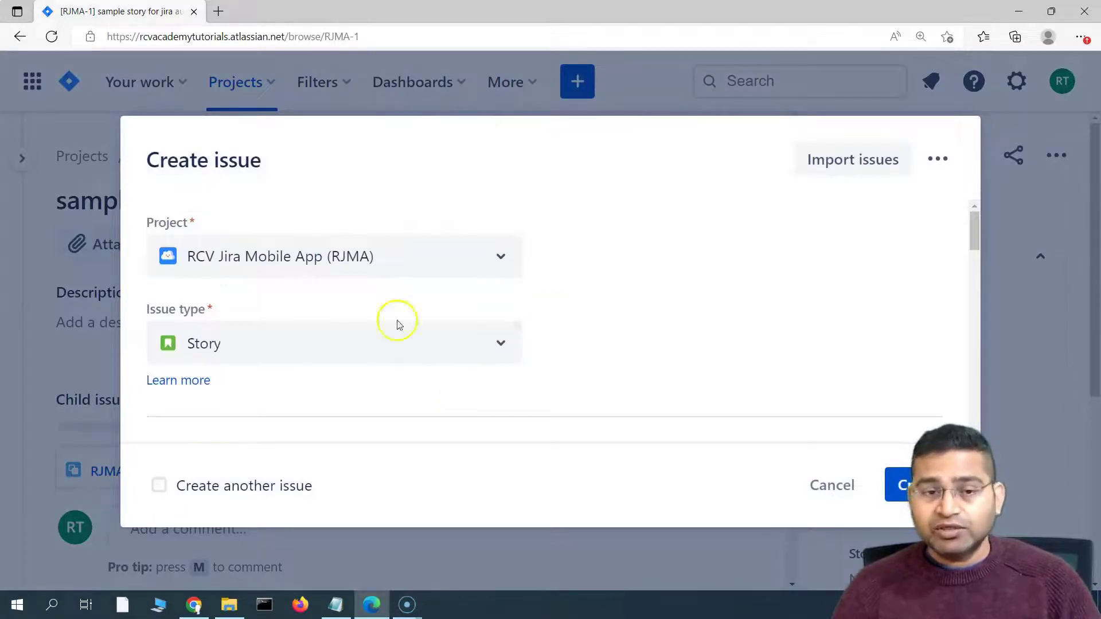
pyautogui.click(438, 344)
pyautogui.click(273, 434)
pyautogui.scroll(-2, 646, 326)
pyautogui.click(200, 411)
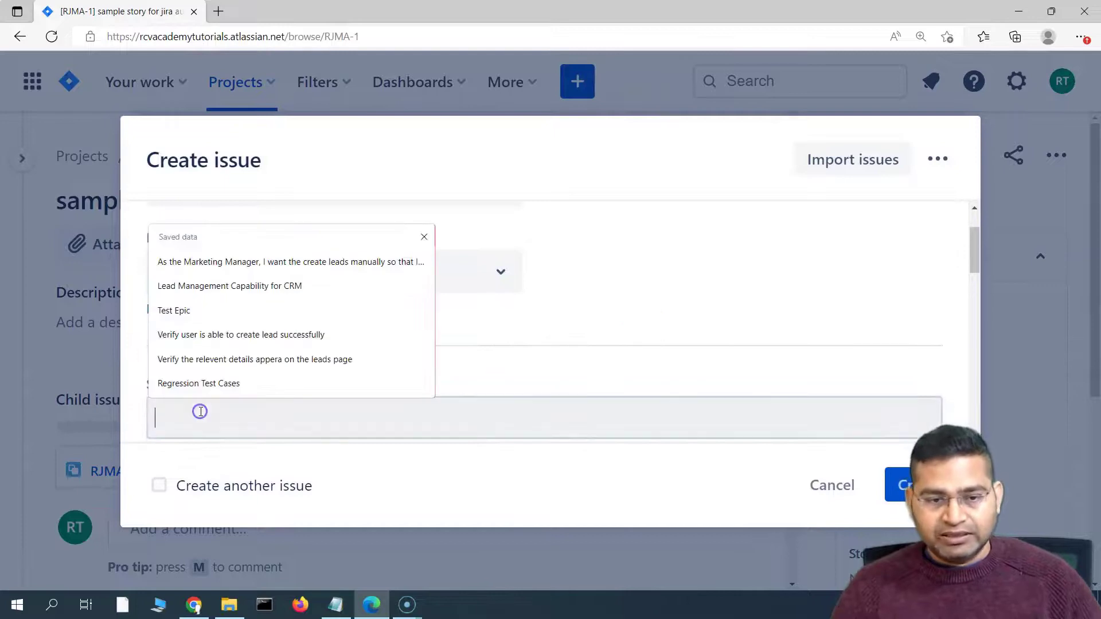
pyautogui.write('test bug for jira')
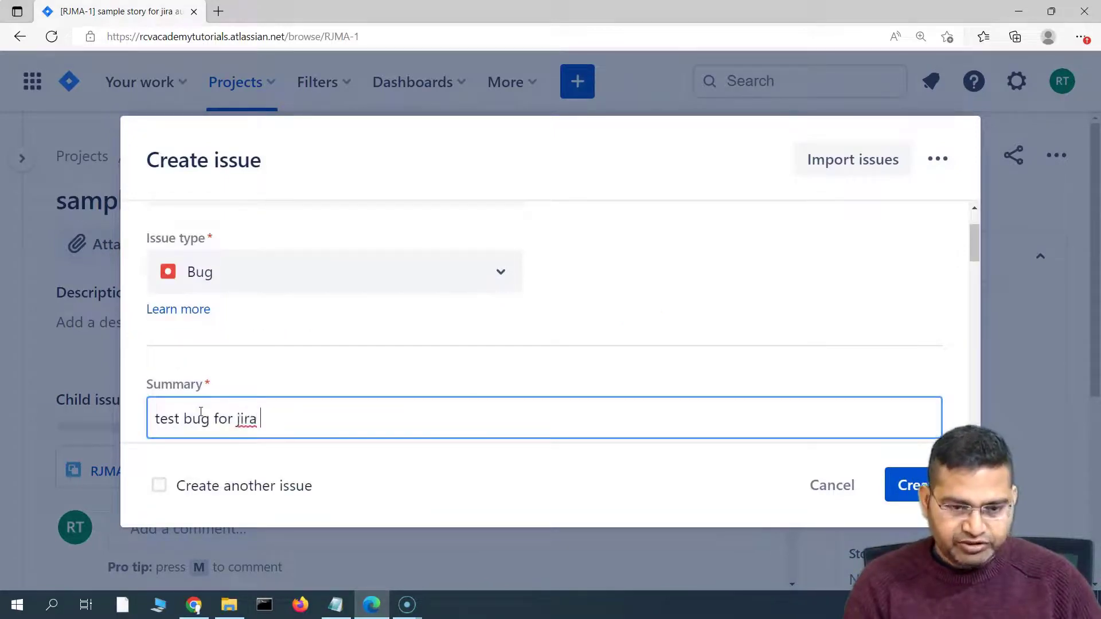
pyautogui.write(' automation')
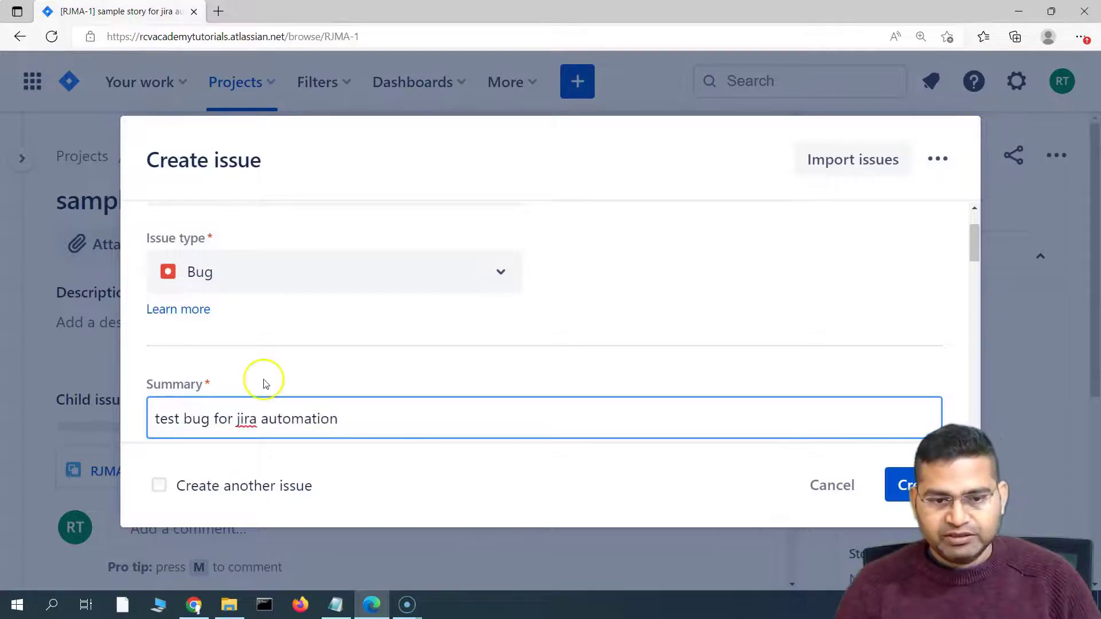
pyautogui.press('Return')
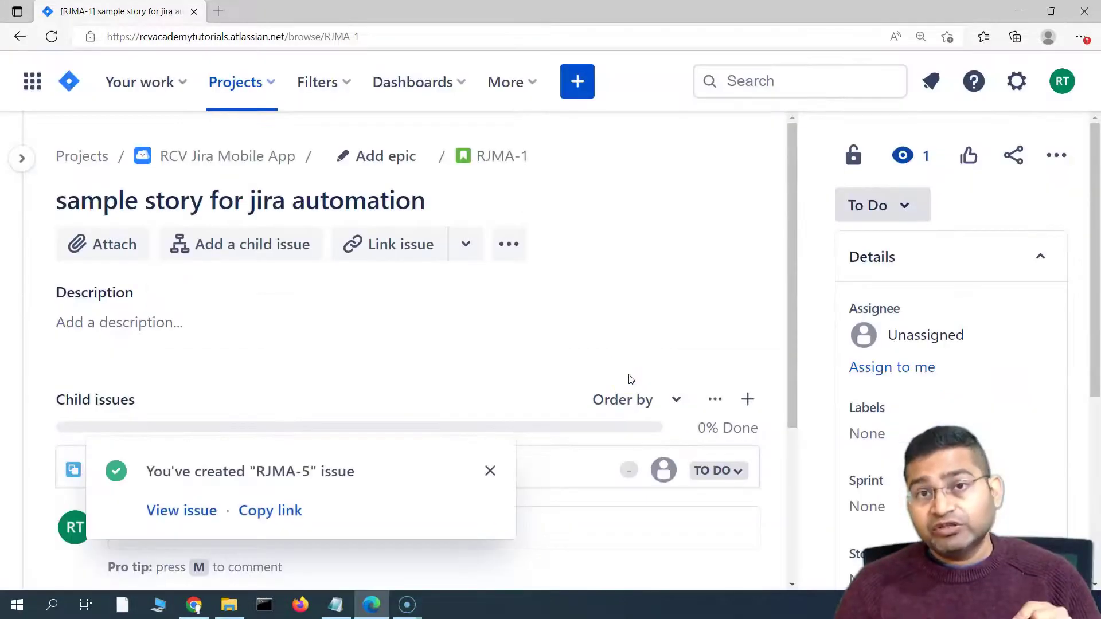
pyautogui.click(181, 519)
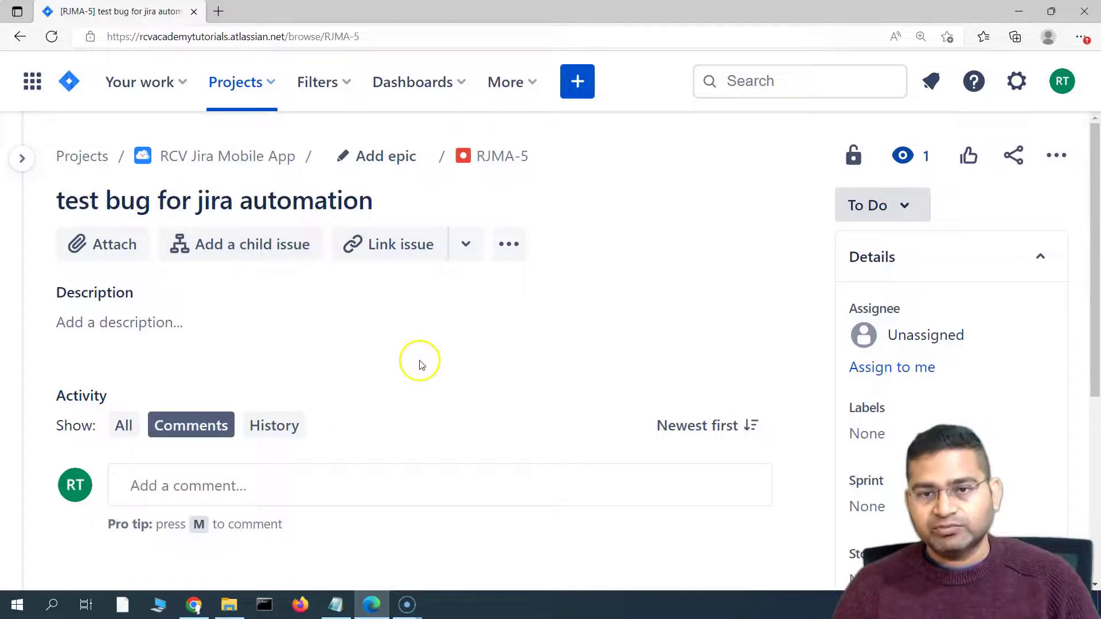
# - Go back to the project's automation rules and disable the "create 3 subtasks for new story" rule
pyautogui.click(242, 166)
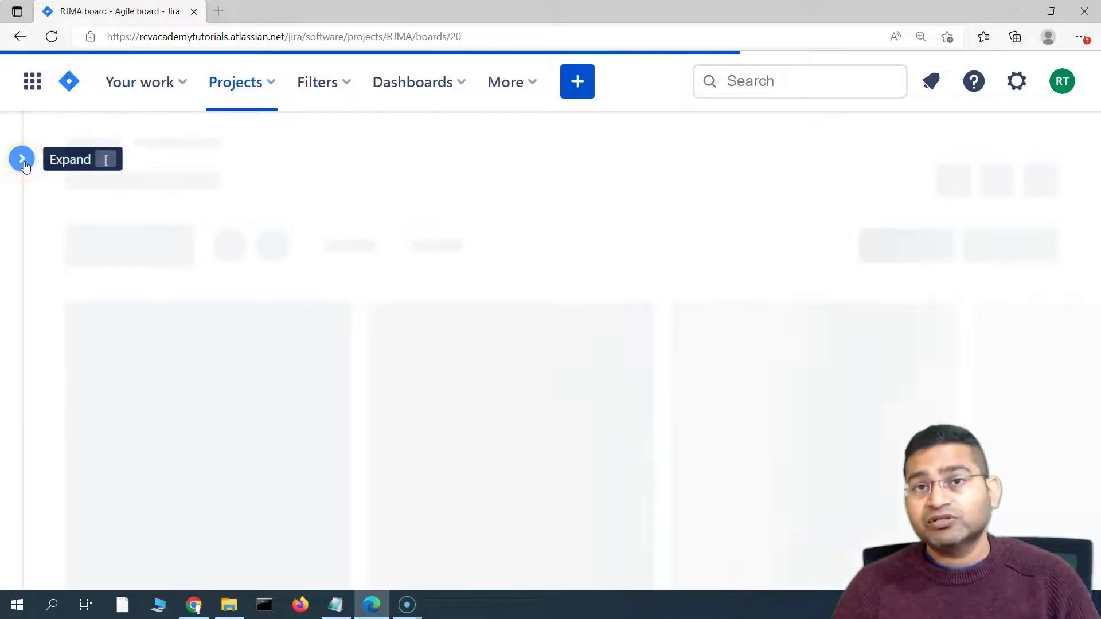
pyautogui.click(23, 162)
pyautogui.scroll(-2, 115, 402)
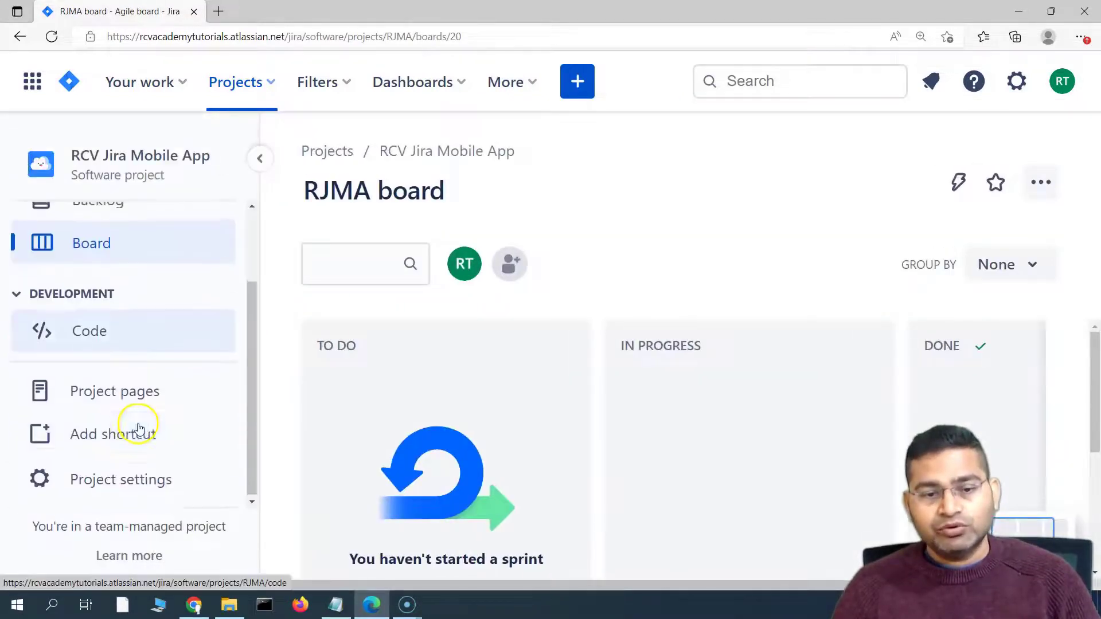
pyautogui.click(126, 478)
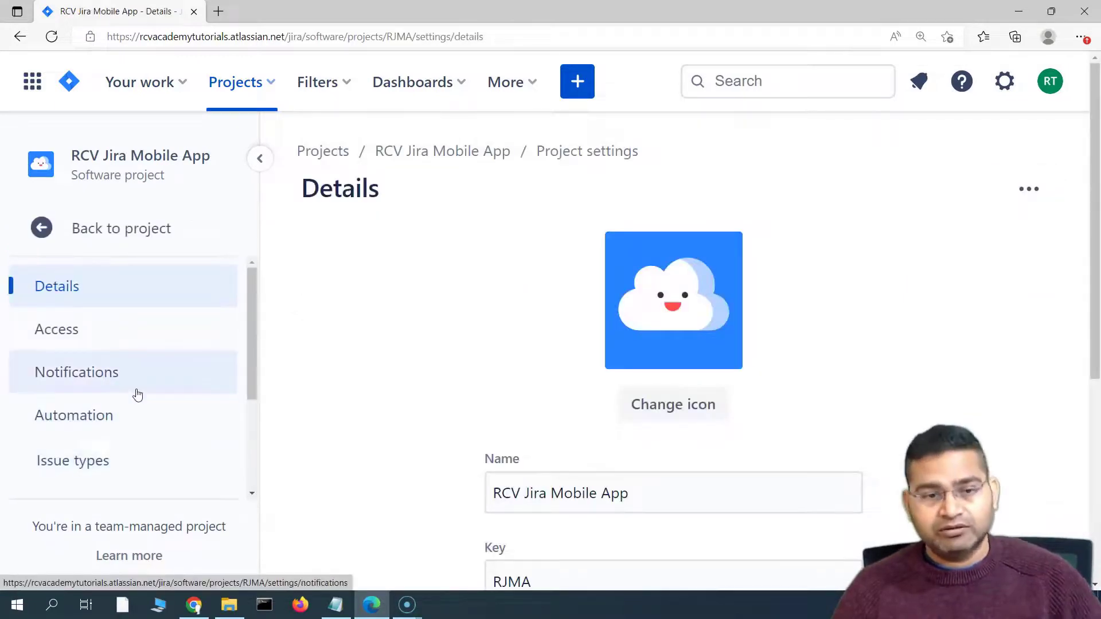
pyautogui.scroll(-3, 135, 398)
pyautogui.scroll(-1, 115, 373)
pyautogui.scroll(-3, 117, 378)
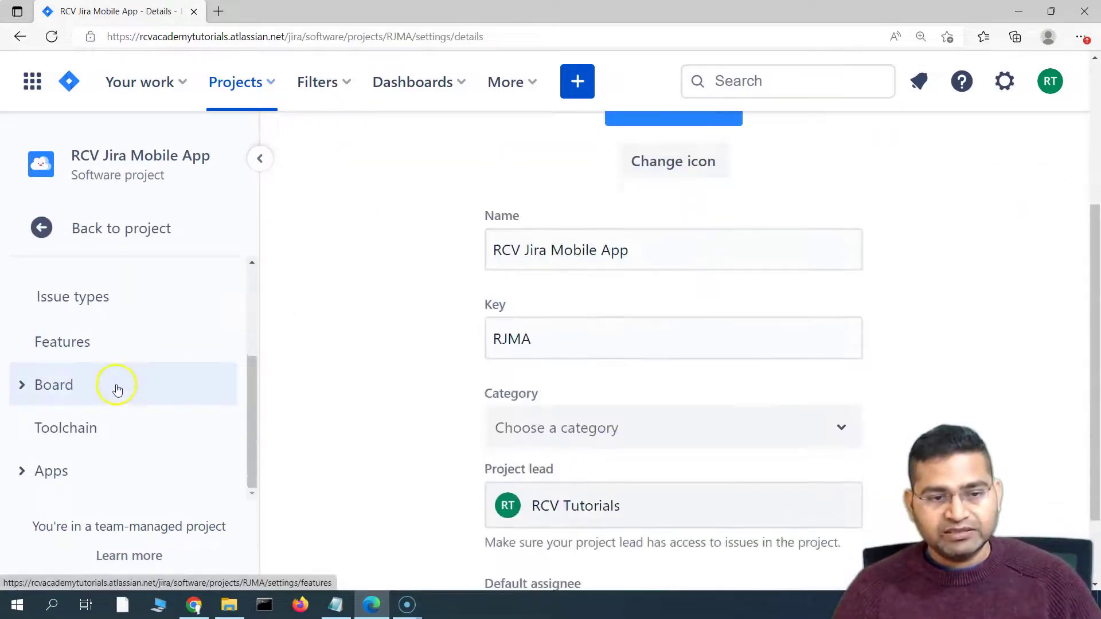
pyautogui.scroll(1, 101, 330)
pyautogui.click(100, 326)
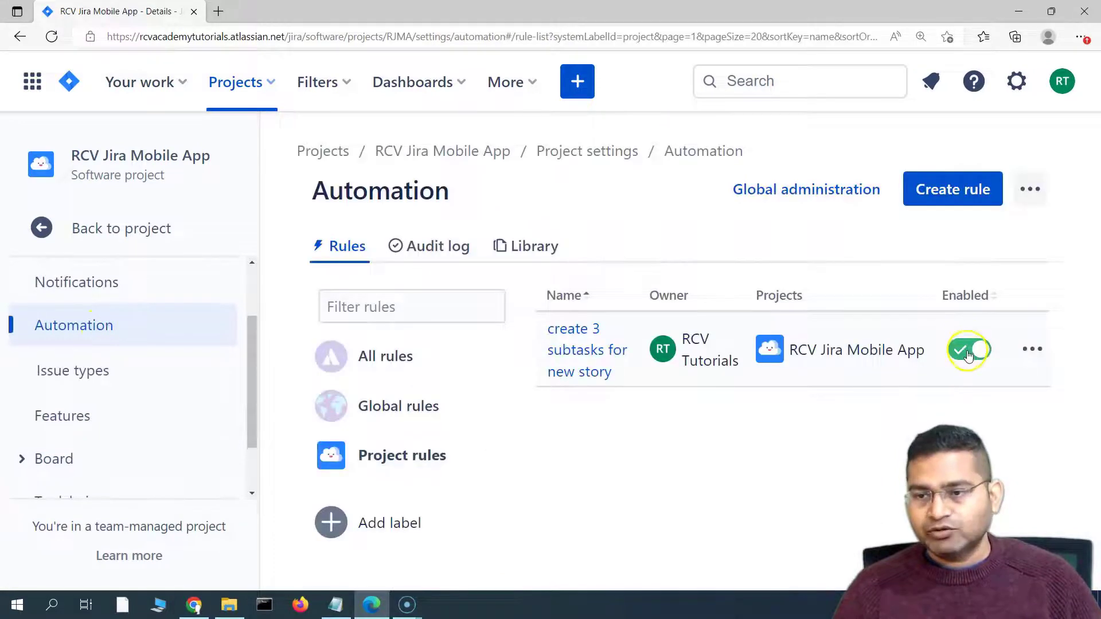
pyautogui.click(957, 356)
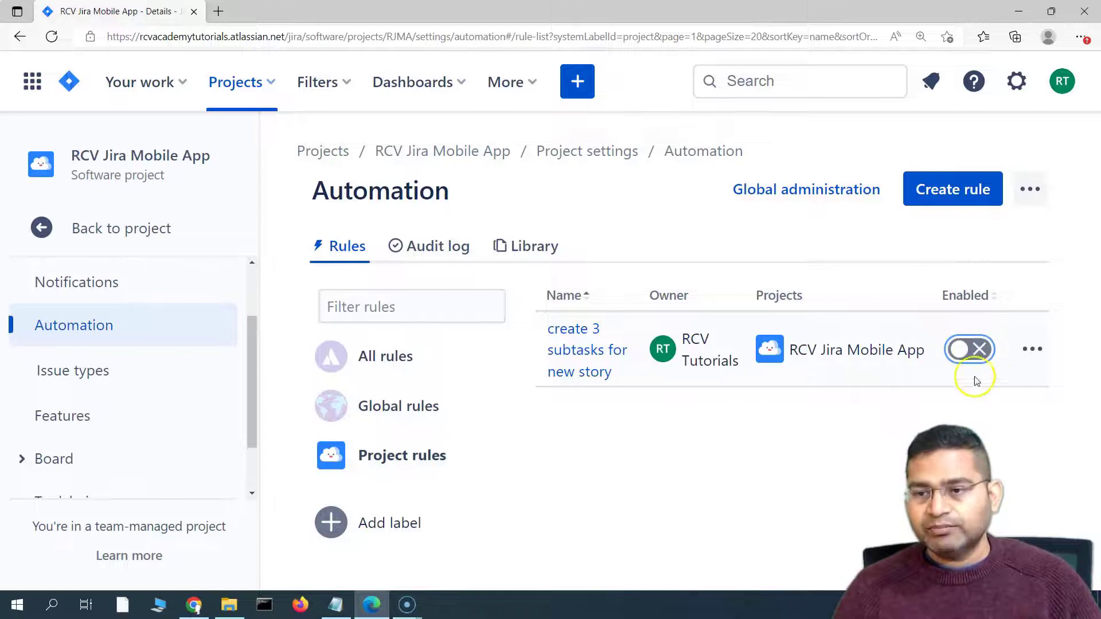
pyautogui.click(745, 440)
# - Create a Story with the summary "test story for jira automation 1" and view it to check for child issues
pyautogui.click(580, 83)
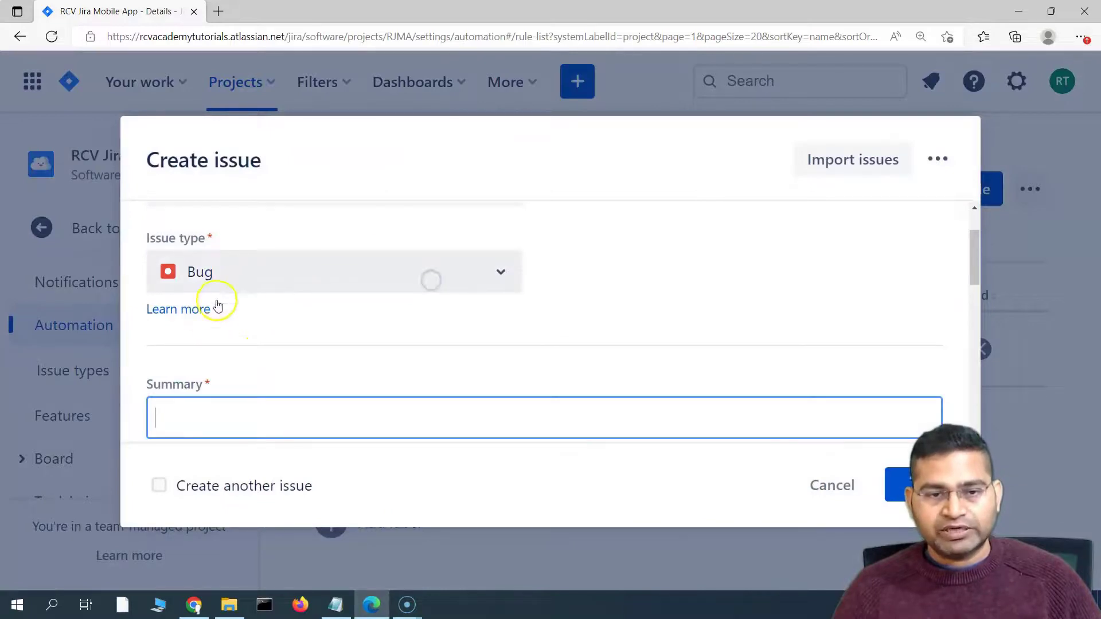
pyautogui.click(248, 412)
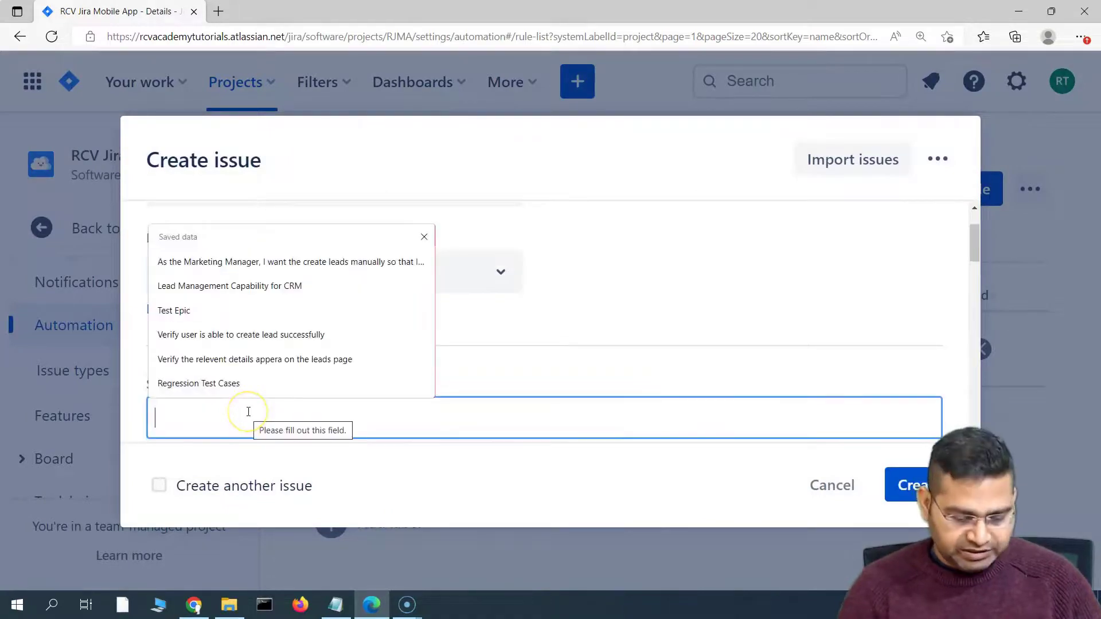
pyautogui.write('test story for jira automatio')
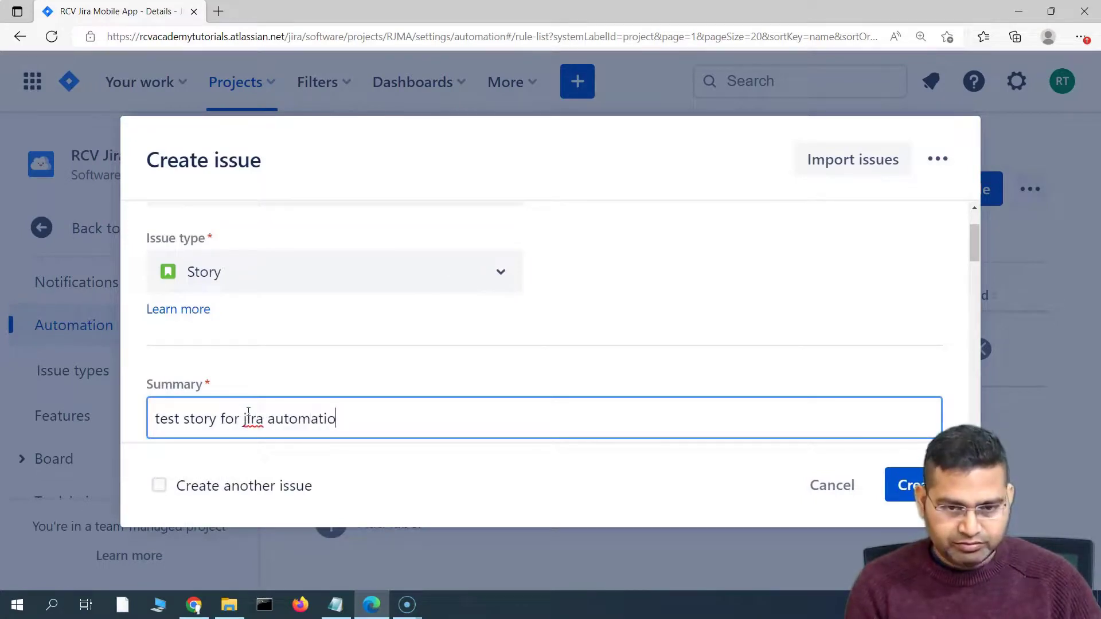
pyautogui.write('n 1')
pyautogui.press('Return')
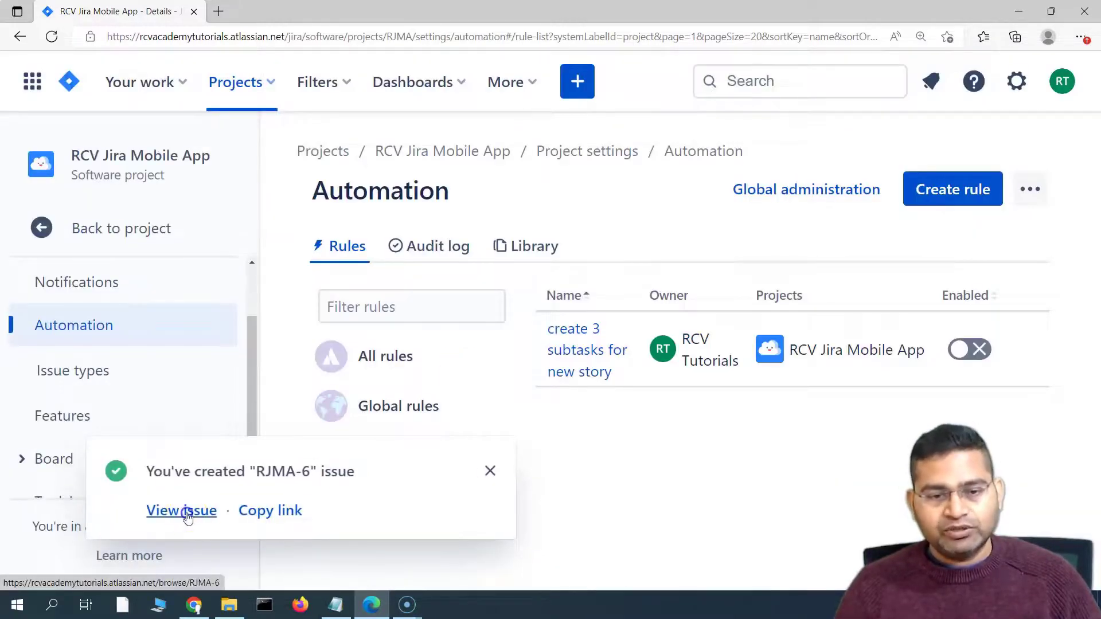
pyautogui.click(187, 515)
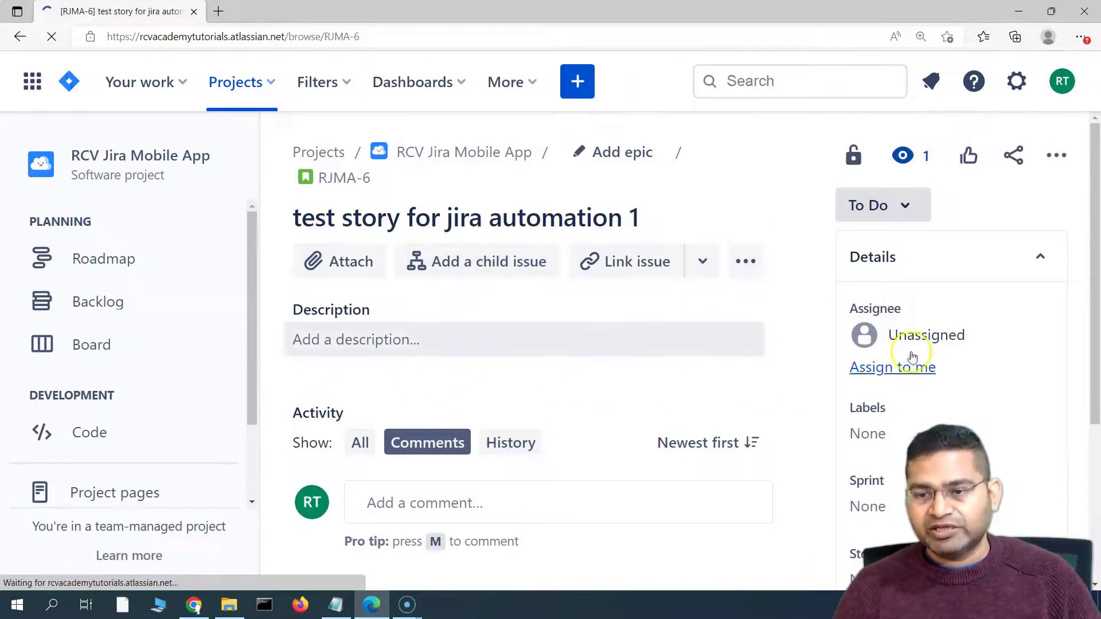
pyautogui.scroll(-4, 1047, 370)
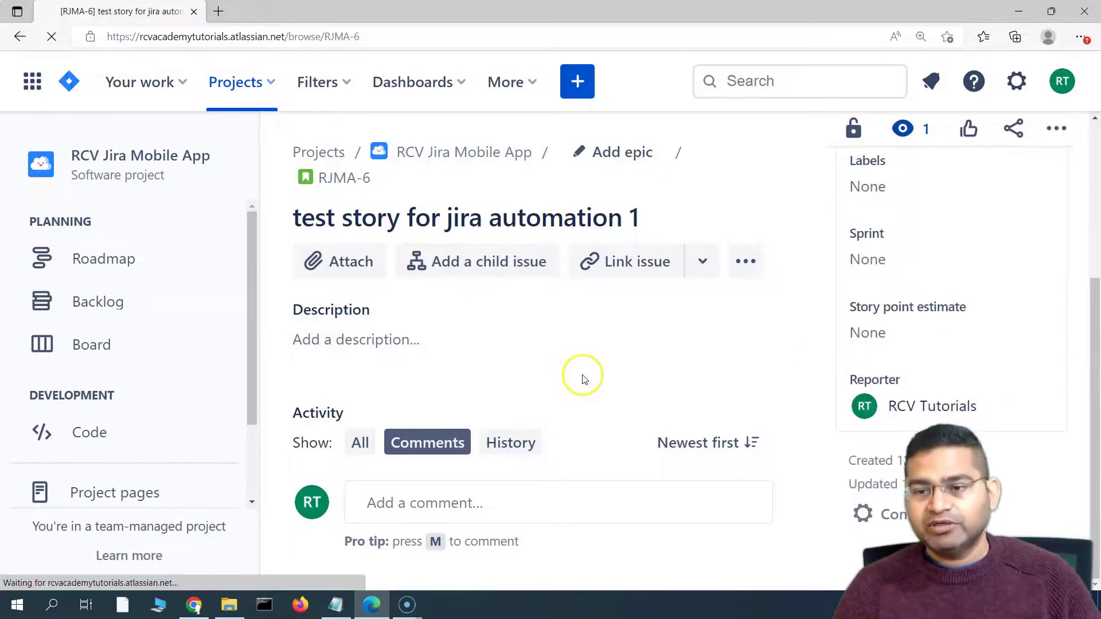